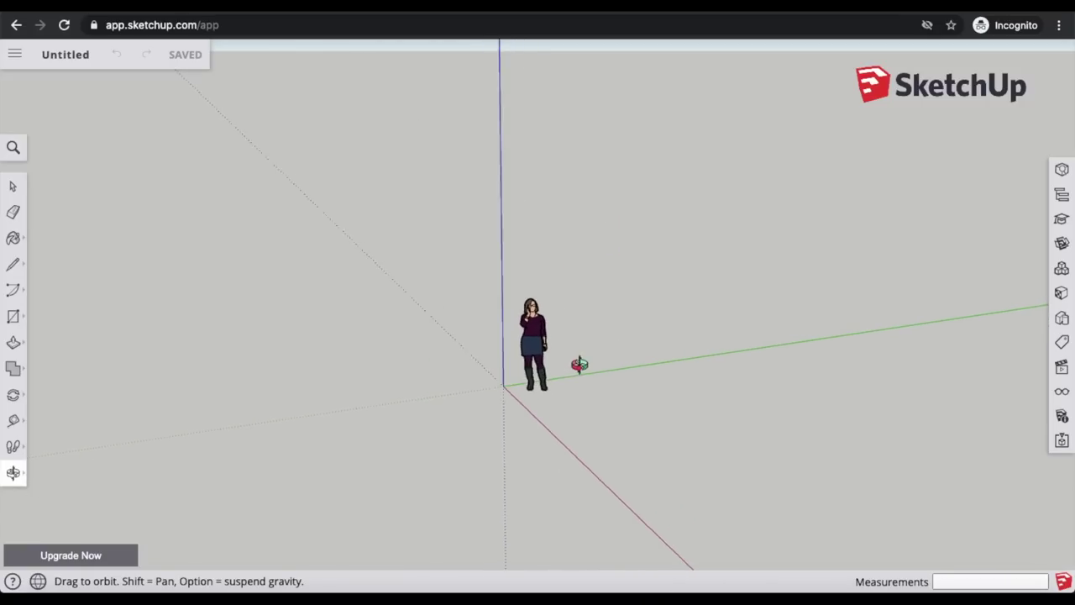
# Step: Exit the Orbit tool and search the 3D Warehouse model library for the home channel's name
pyautogui.rightClick(634, 206)
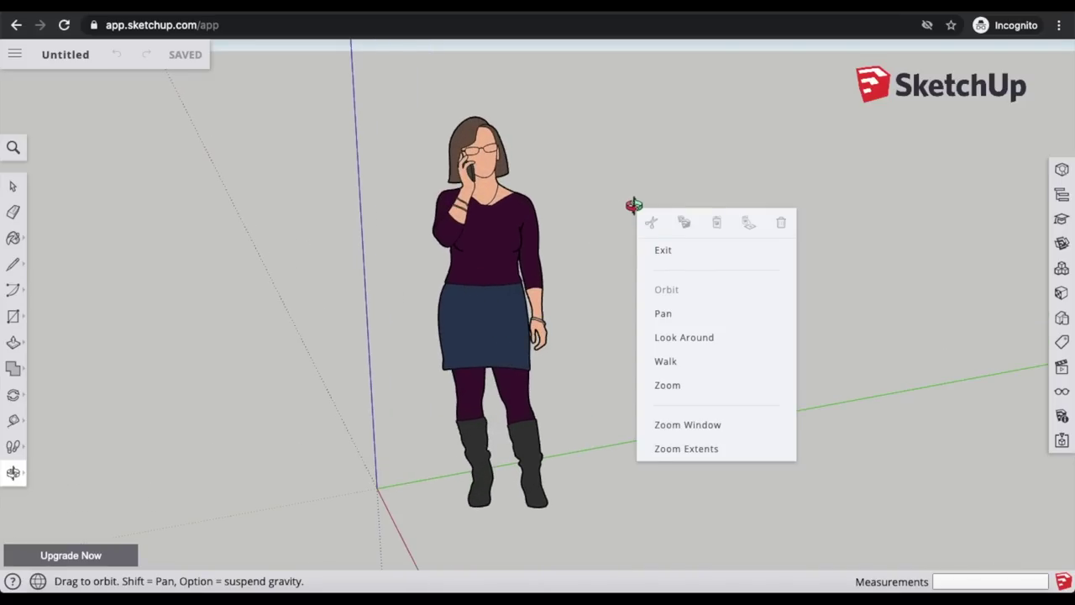
pyautogui.click(662, 250)
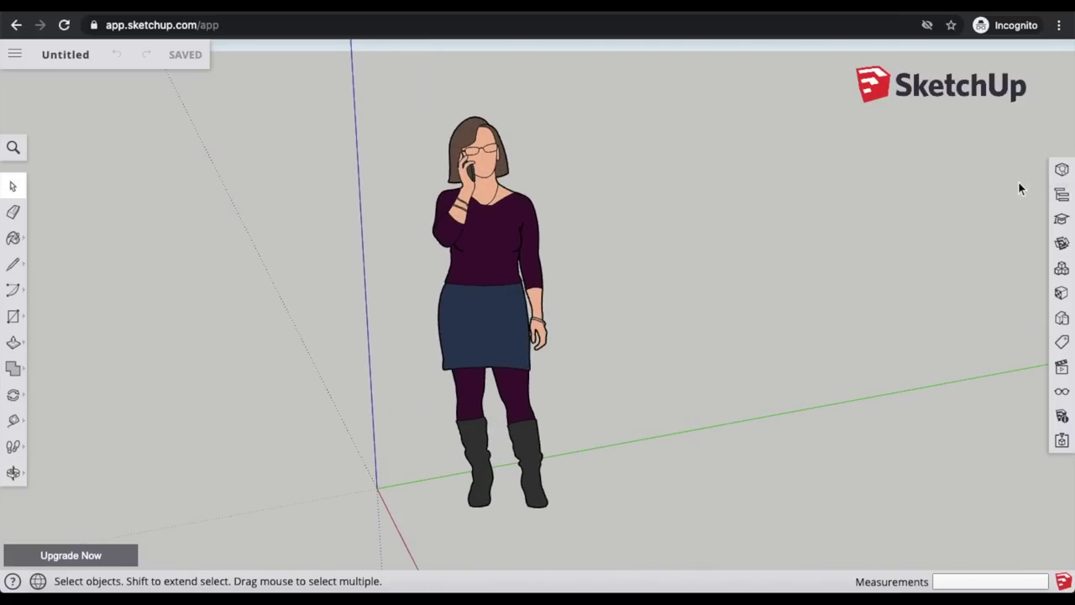
pyautogui.click(1061, 243)
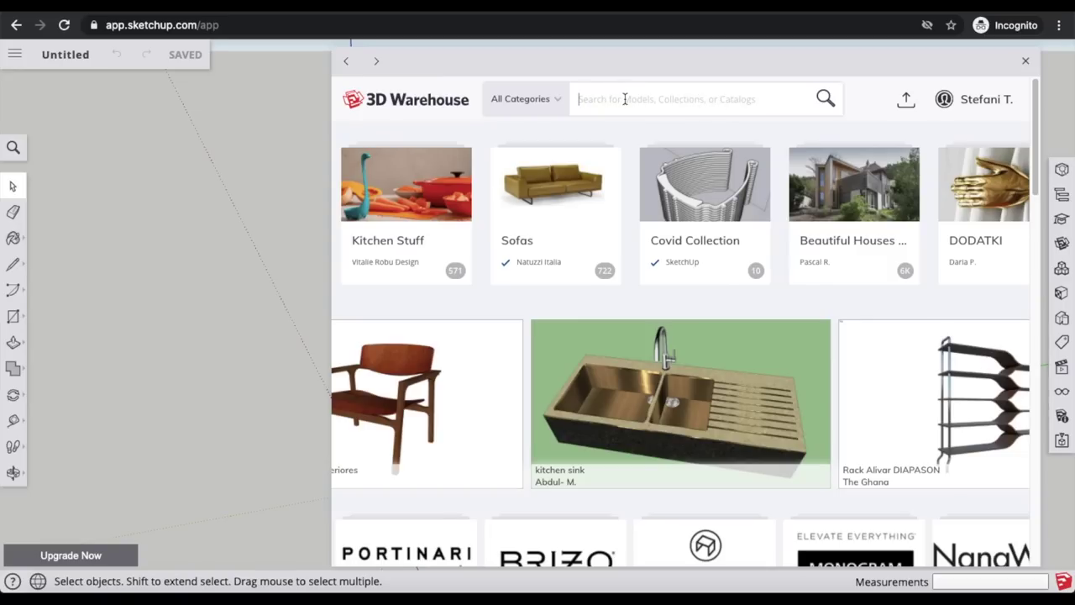
pyautogui.write('home')
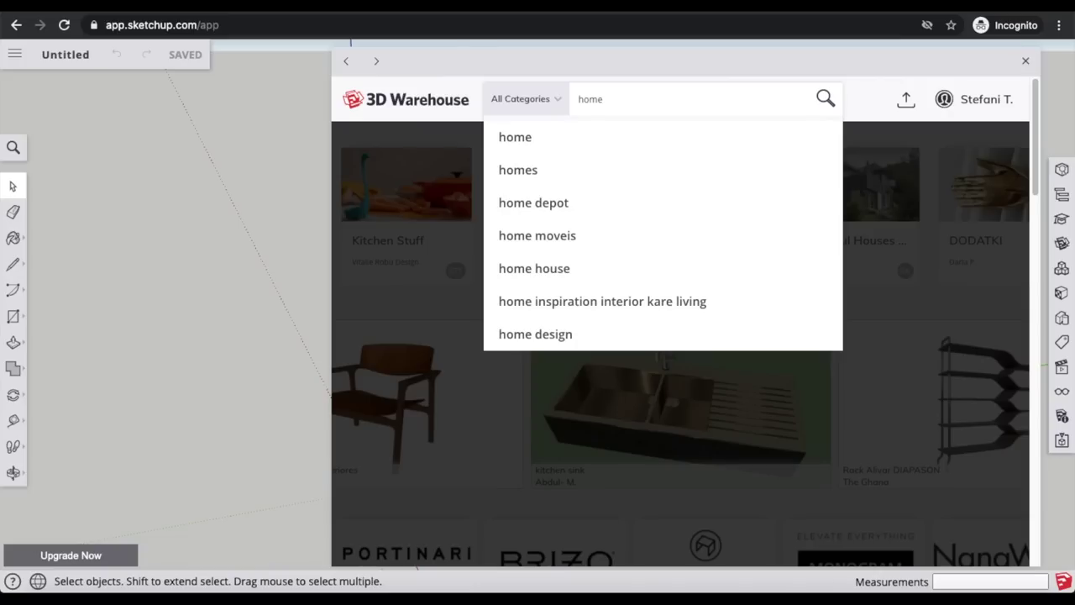
pyautogui.write(' with stefani')
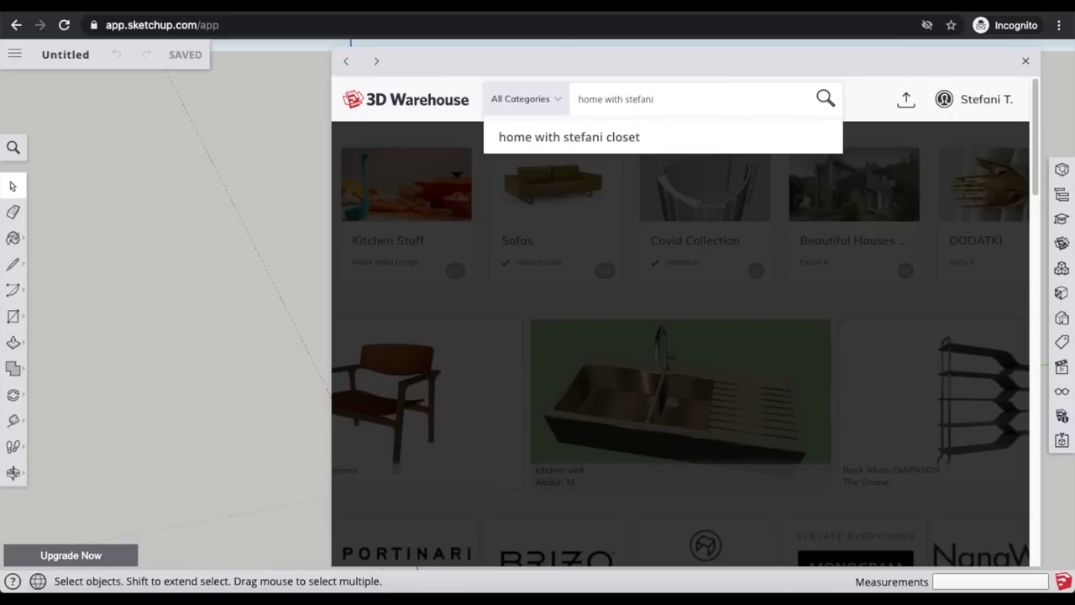
pyautogui.press('Return')
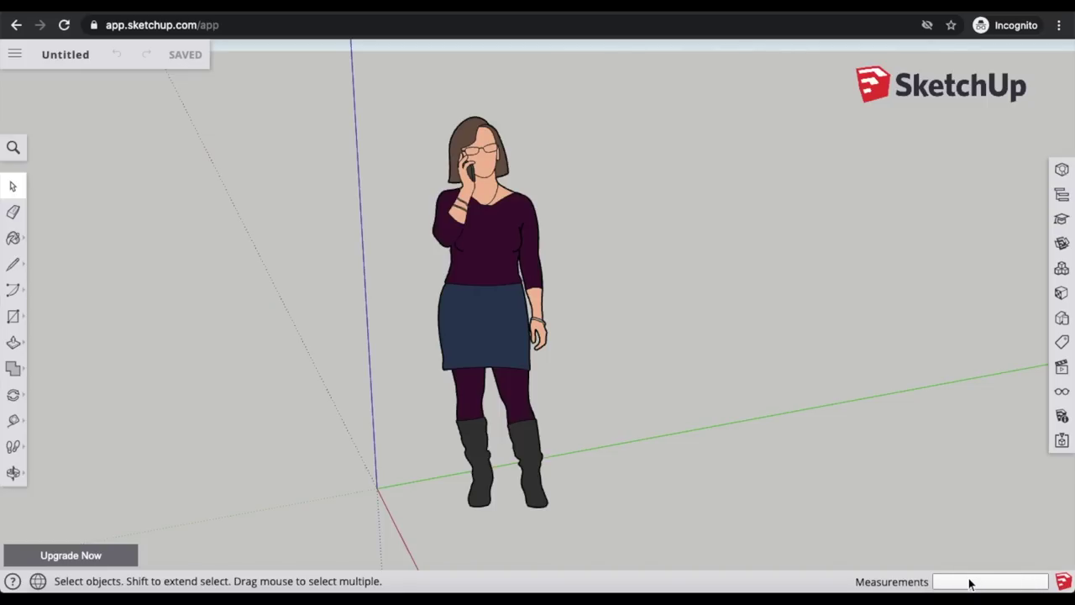
# Step: Delete the default human scale figure standing near the origin
pyautogui.scroll(-5, 397, 411)
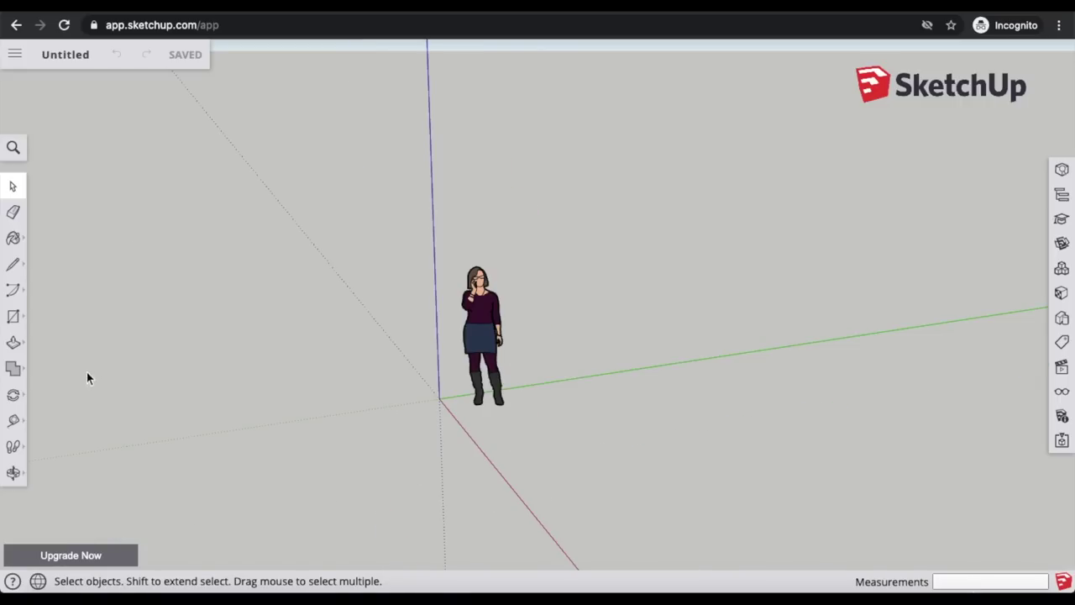
pyautogui.click(13, 396)
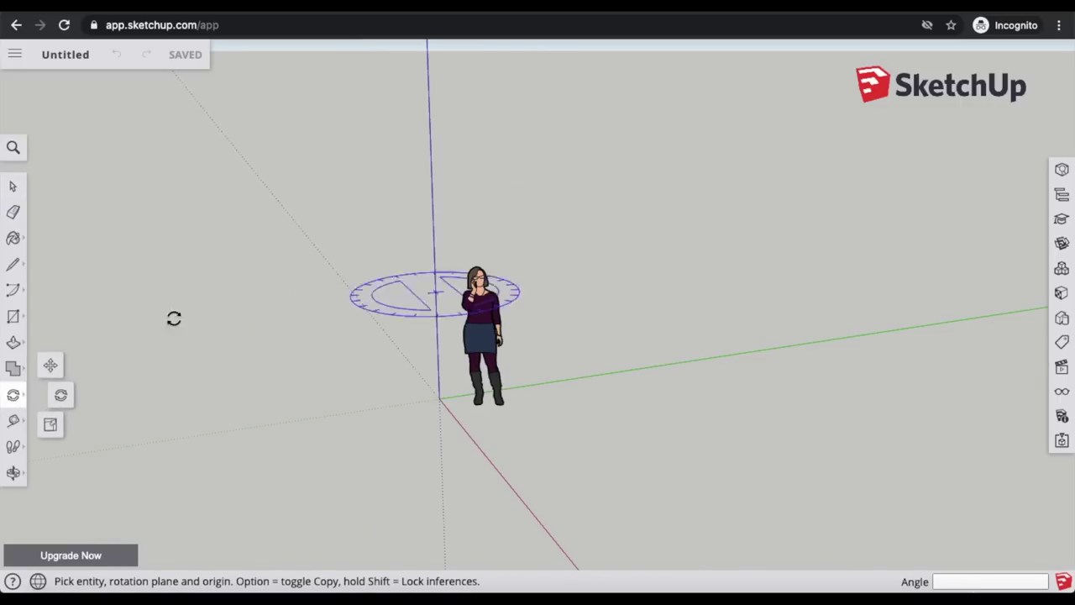
pyautogui.click(12, 186)
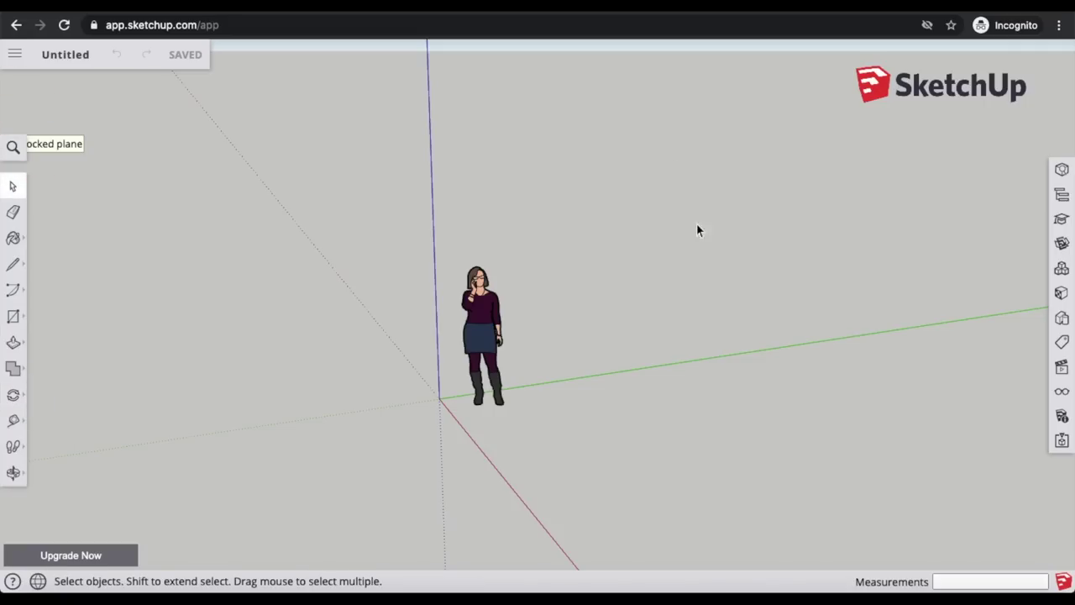
pyautogui.click(476, 317)
pyautogui.press('Delete')
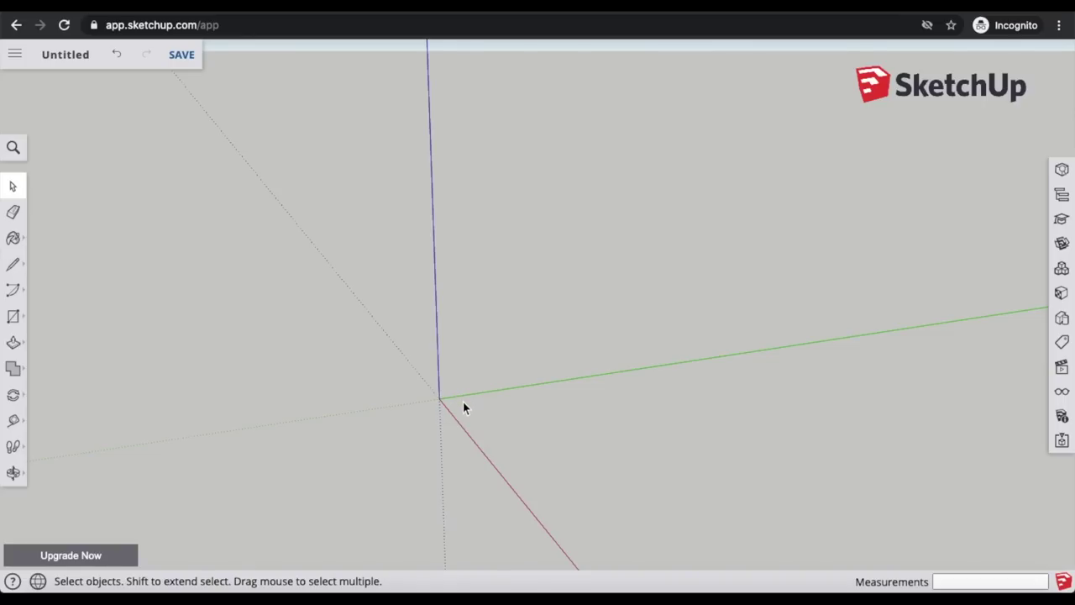
# Step: Draw a 4.5" by 65" rectangle on the ground from the origin, with its long side along the green axis
pyautogui.moveTo(463, 401); pyautogui.dragTo(331, 367, button='middle')
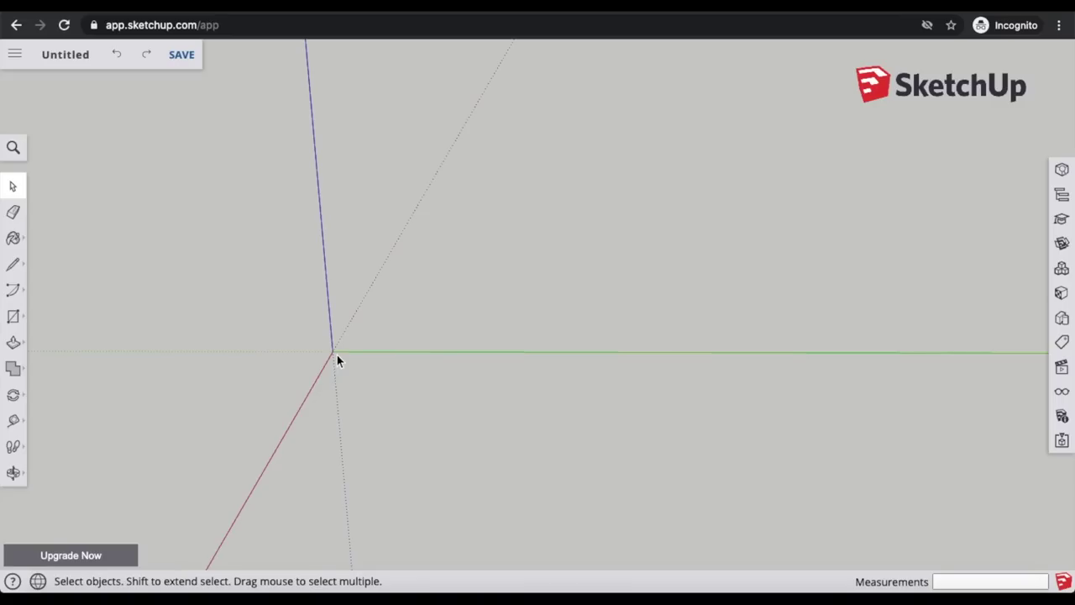
pyautogui.click(13, 316)
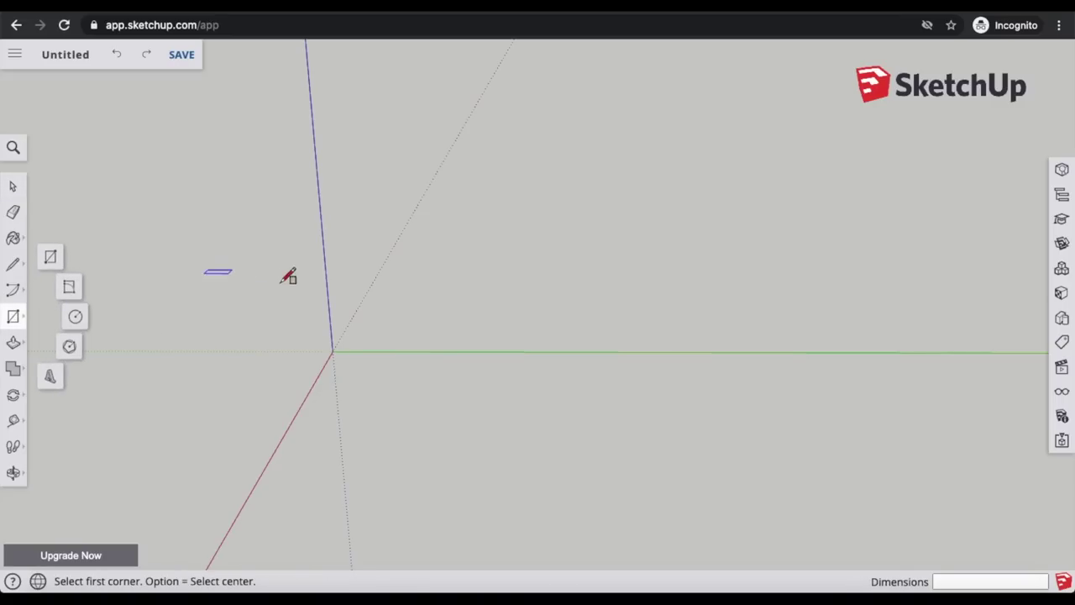
pyautogui.click(334, 349)
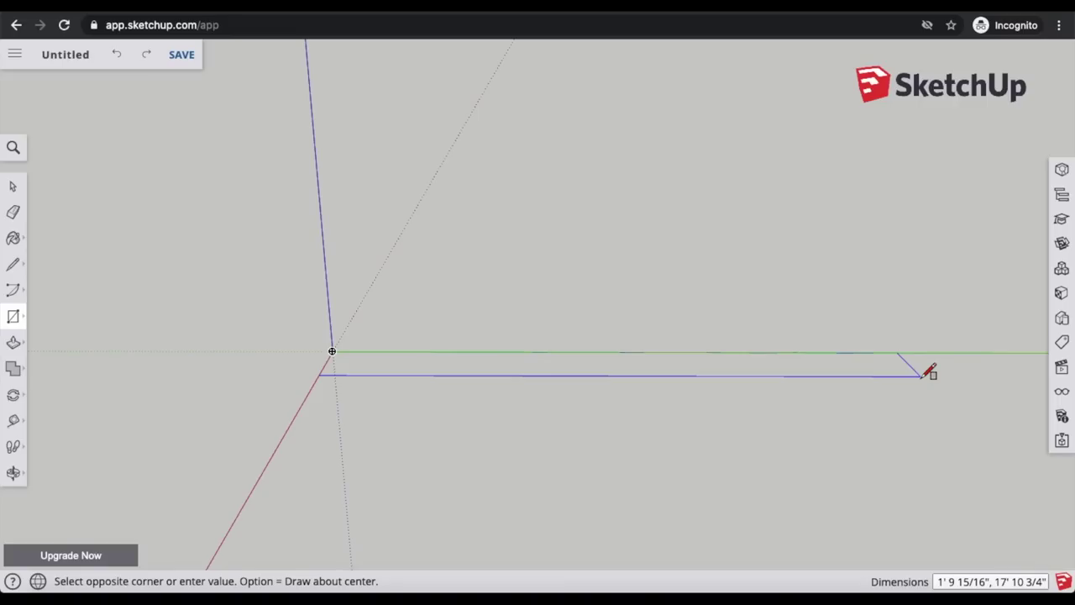
pyautogui.click(921, 376)
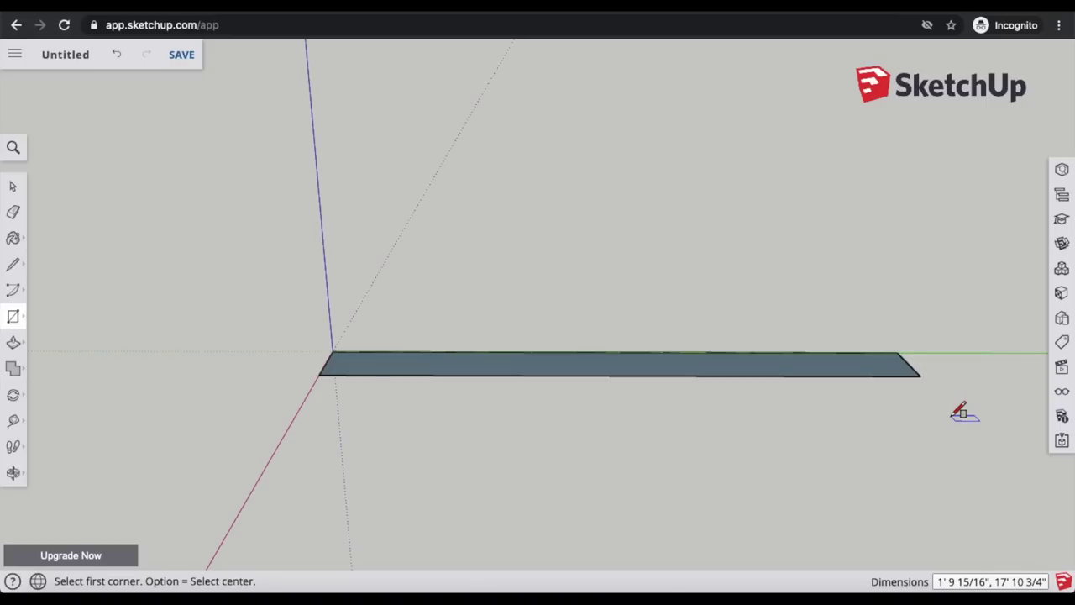
pyautogui.write('4.5",')
pyautogui.write('65"')
pyautogui.press('Return')
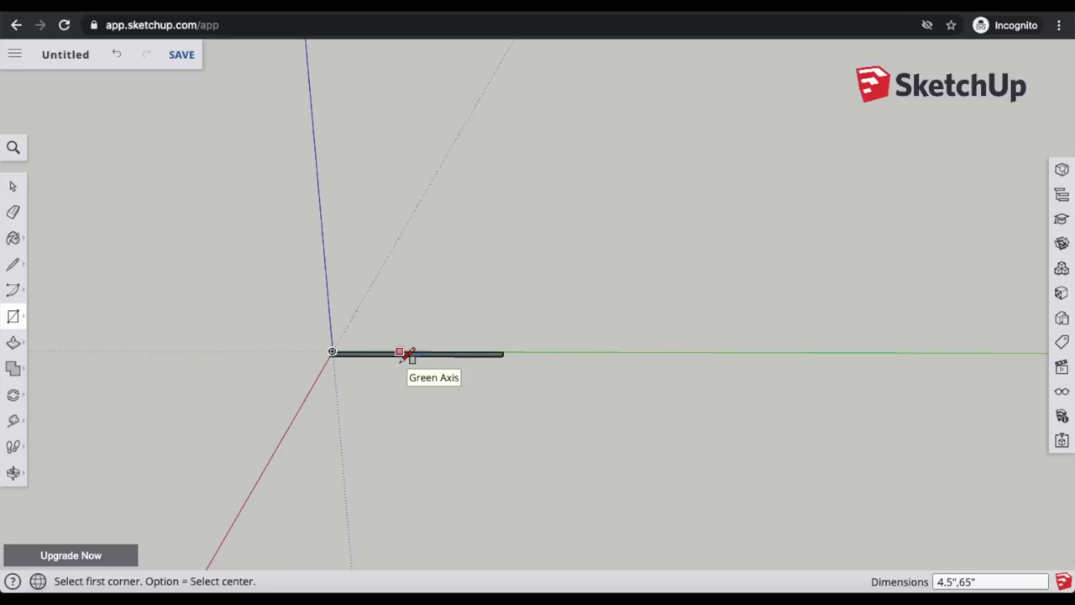
# Step: Push/Pull the rectangle upward 8' to form a wall
pyautogui.scroll(6, 407, 354)
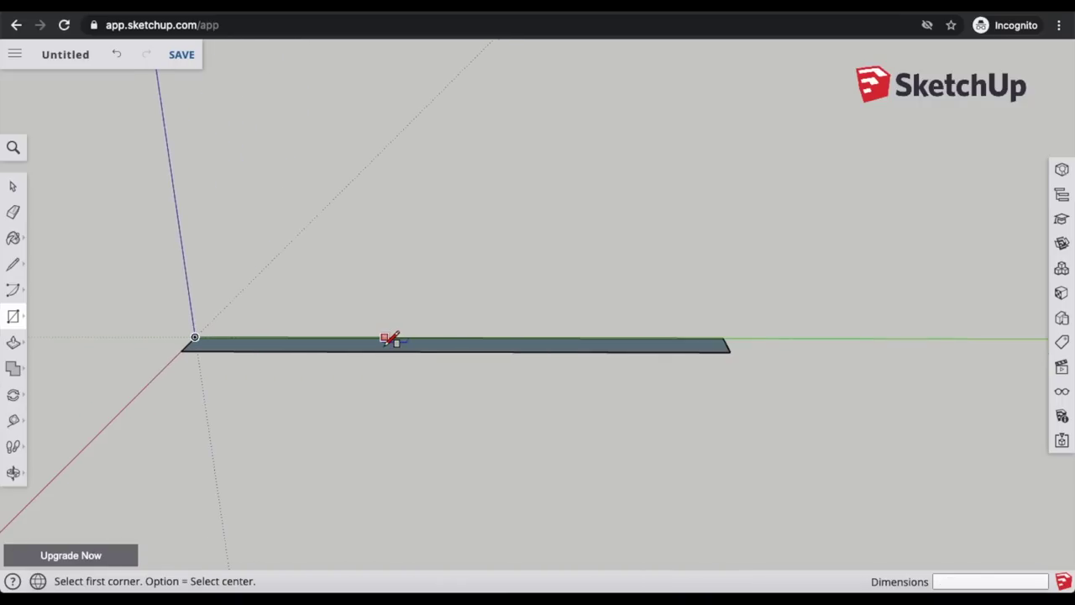
pyautogui.click(15, 346)
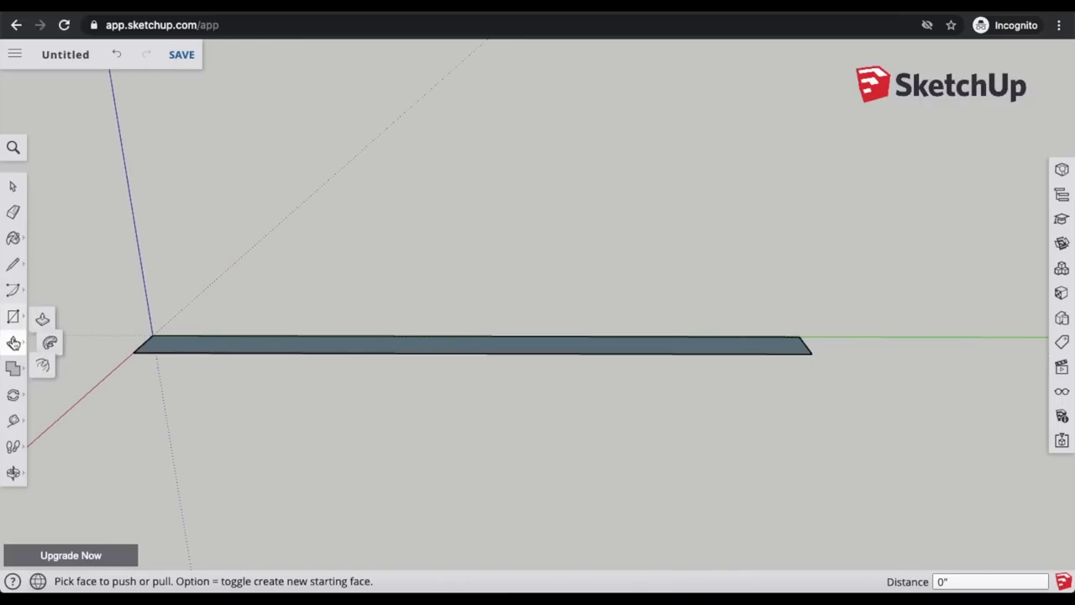
pyautogui.click(448, 351)
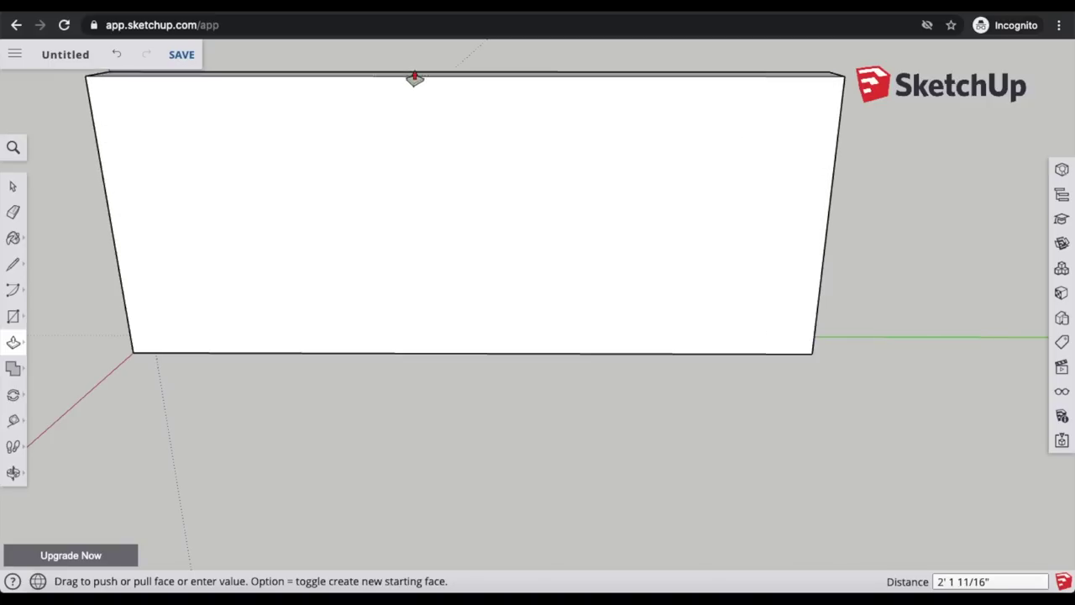
pyautogui.click(413, 66)
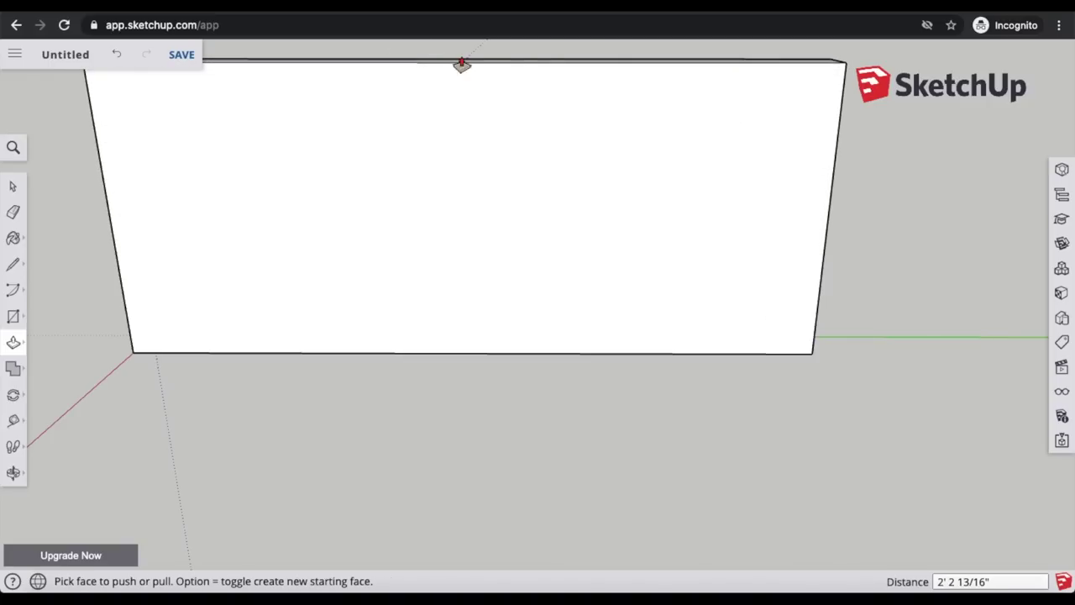
pyautogui.write('8')
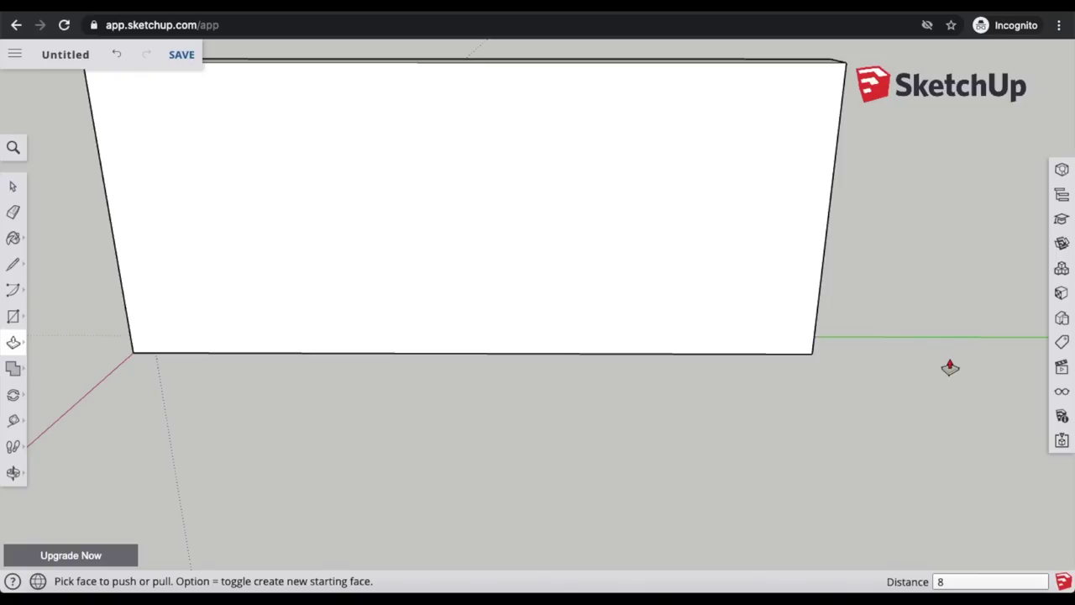
pyautogui.write("'")
pyautogui.press('Return')
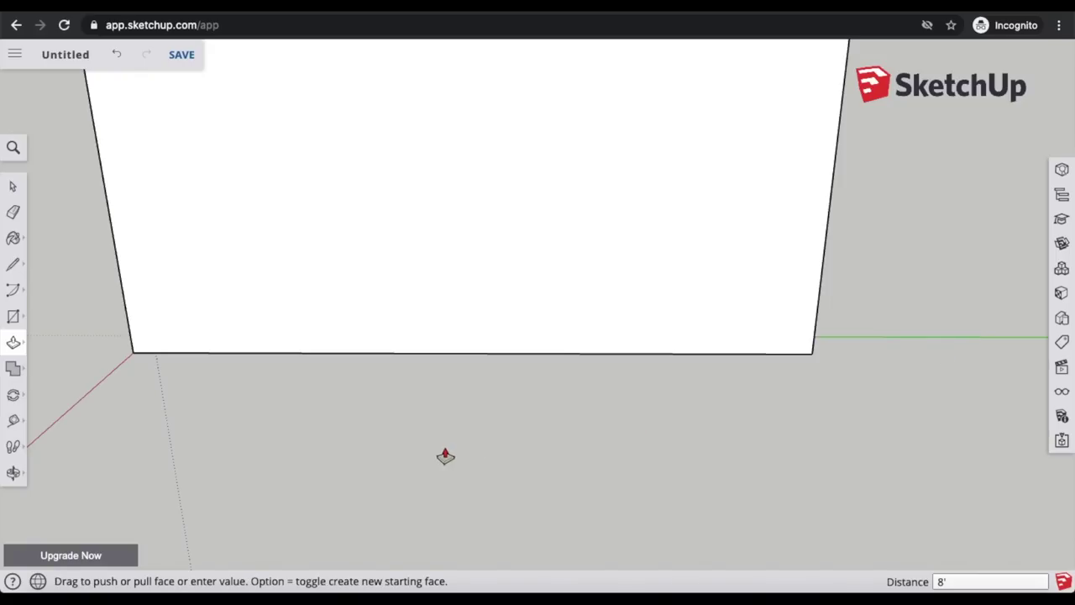
pyautogui.scroll(-5, 415, 475)
pyautogui.scroll(-3, 415, 477)
pyautogui.scroll(3, 404, 470)
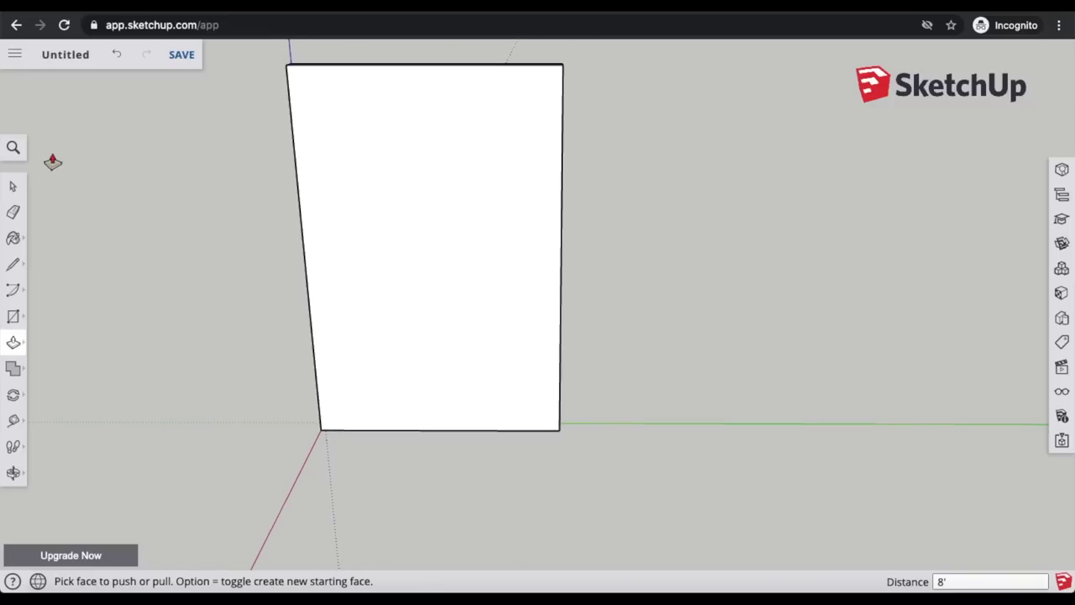
pyautogui.press('space')
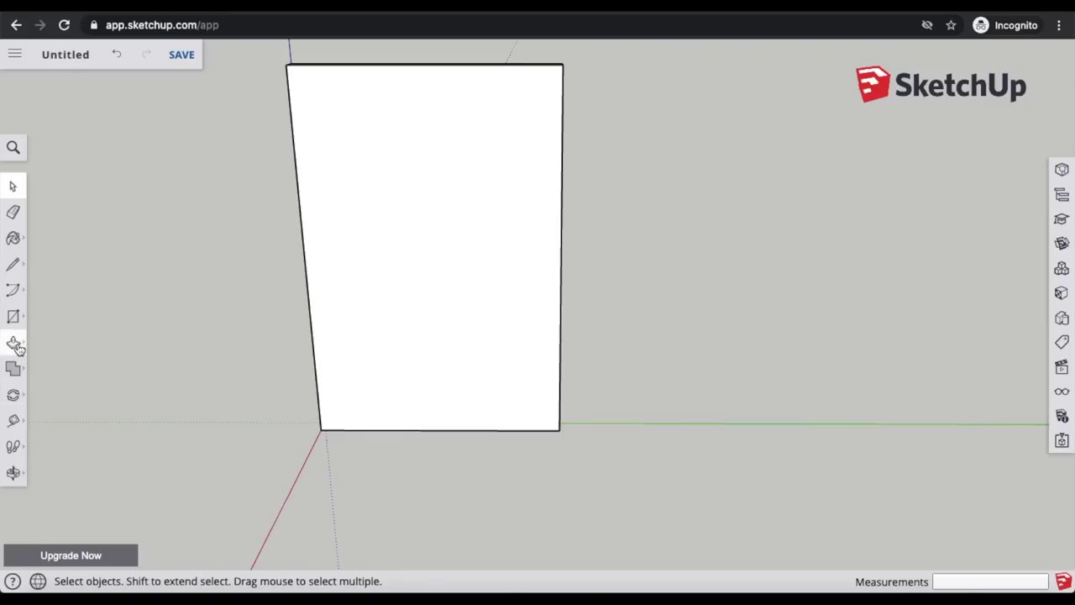
# Step: Try to move the ungrouped wall by its front face, and undo the move
pyautogui.click(16, 397)
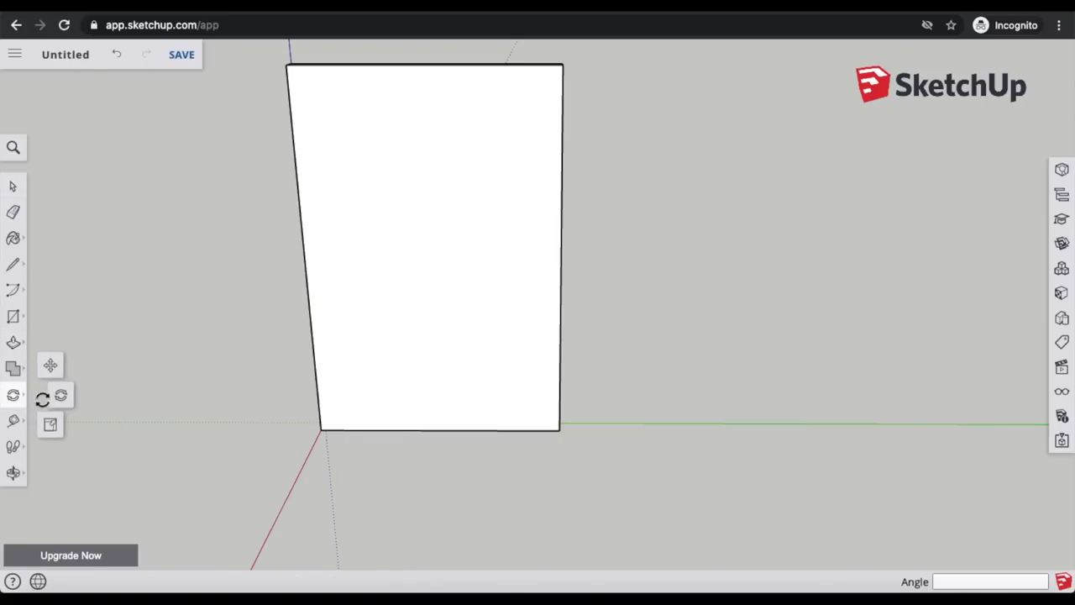
pyautogui.click(50, 364)
pyautogui.click(478, 209)
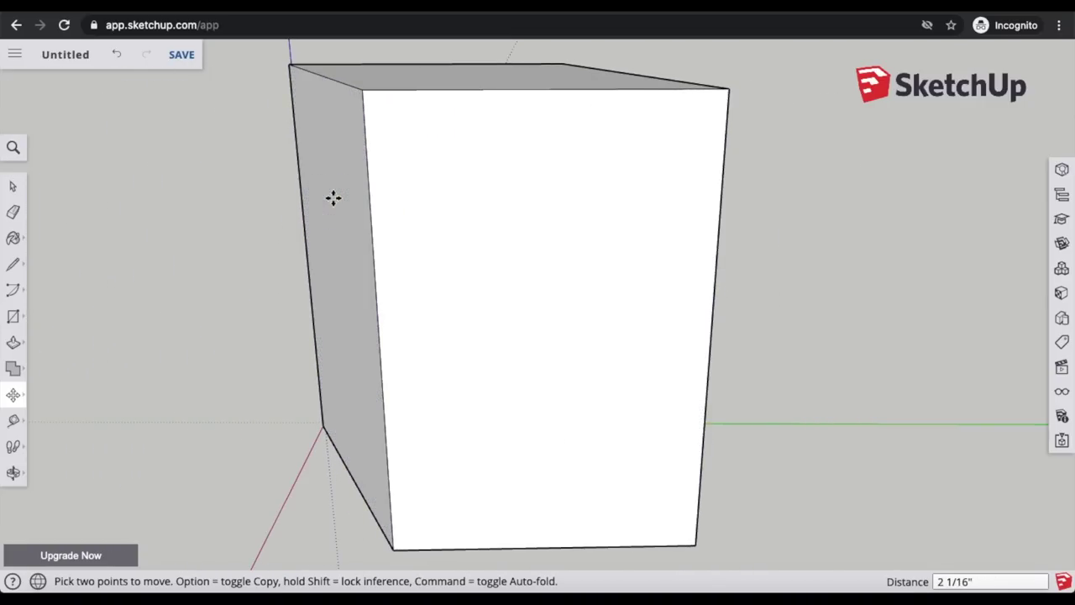
pyautogui.press('Escape')
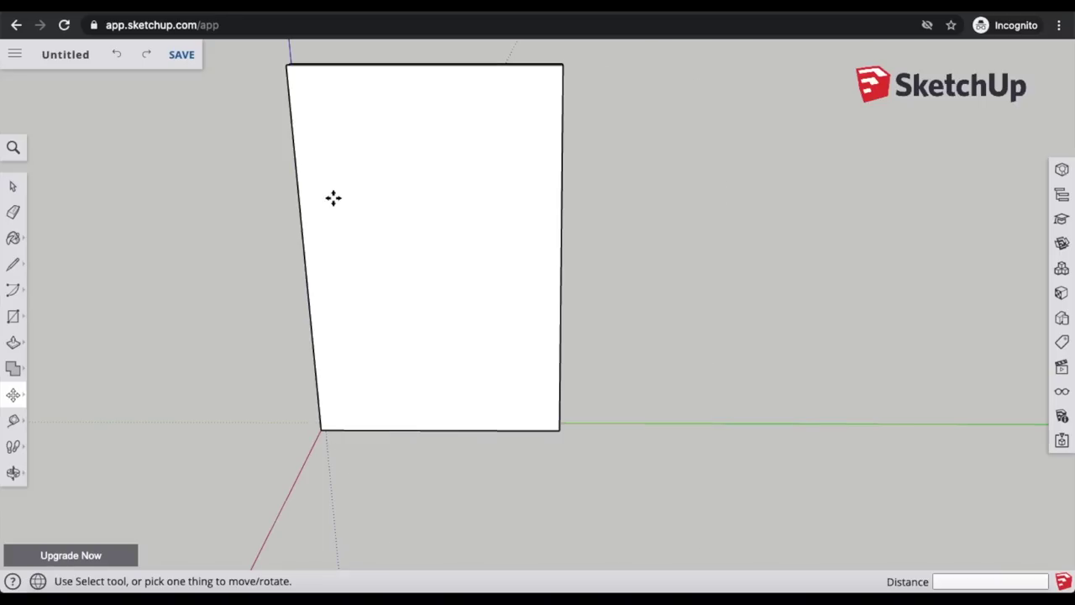
# Step: Select the wall geometry and make it a component with the definition name Wall 1
pyautogui.click(13, 188)
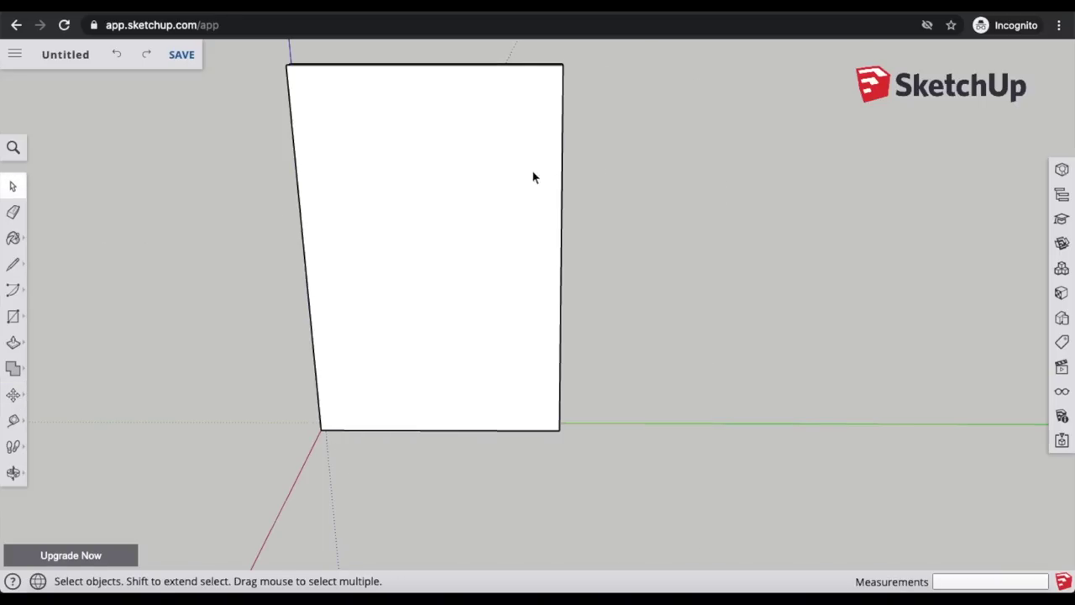
pyautogui.doubleClick(494, 176)
pyautogui.rightClick(494, 180)
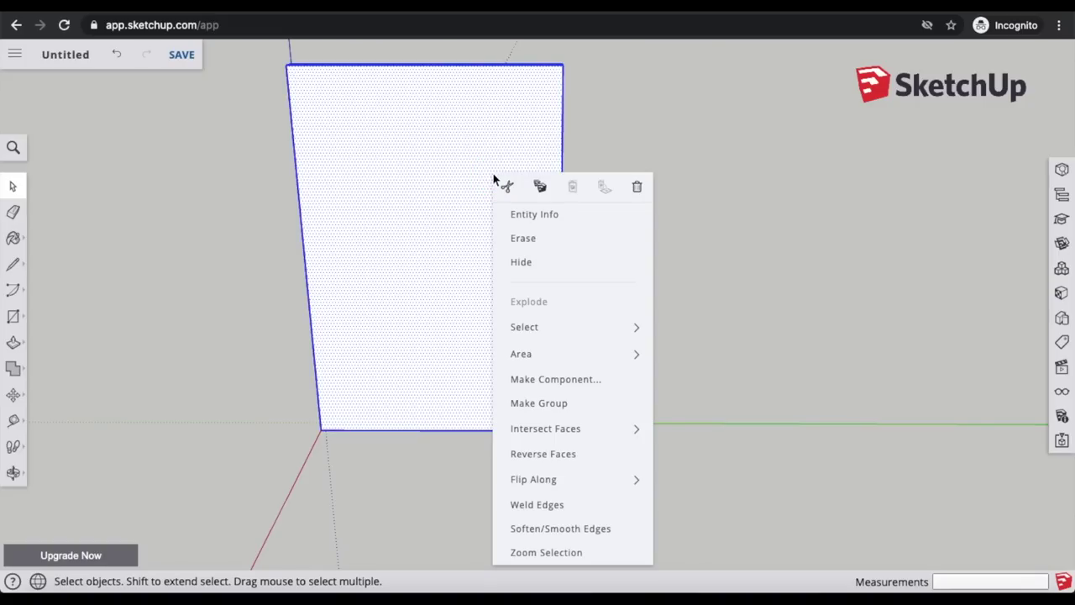
pyautogui.click(535, 379)
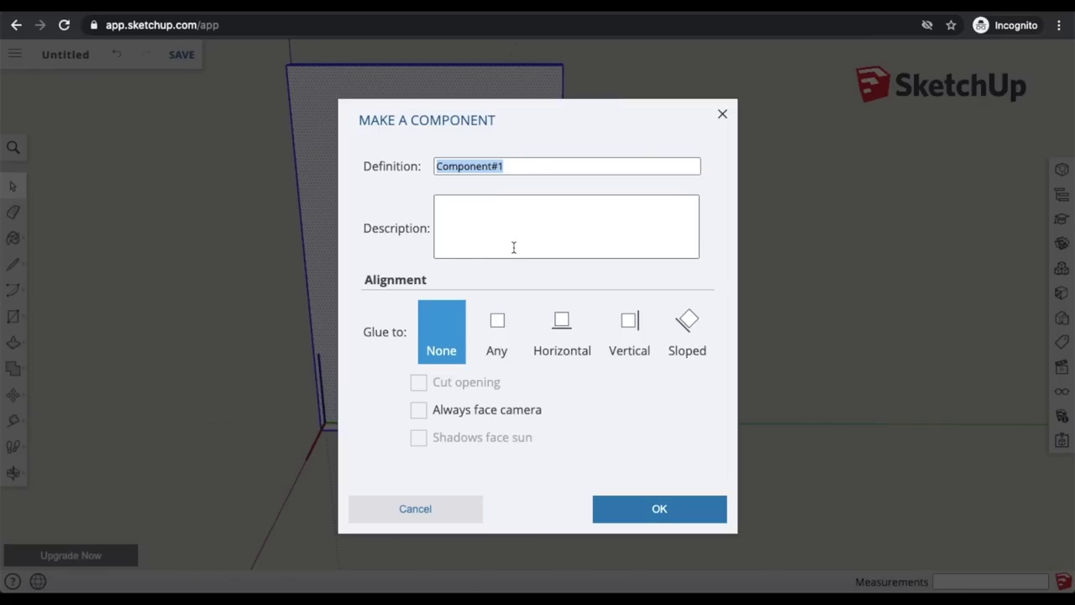
pyautogui.write('Wall 1')
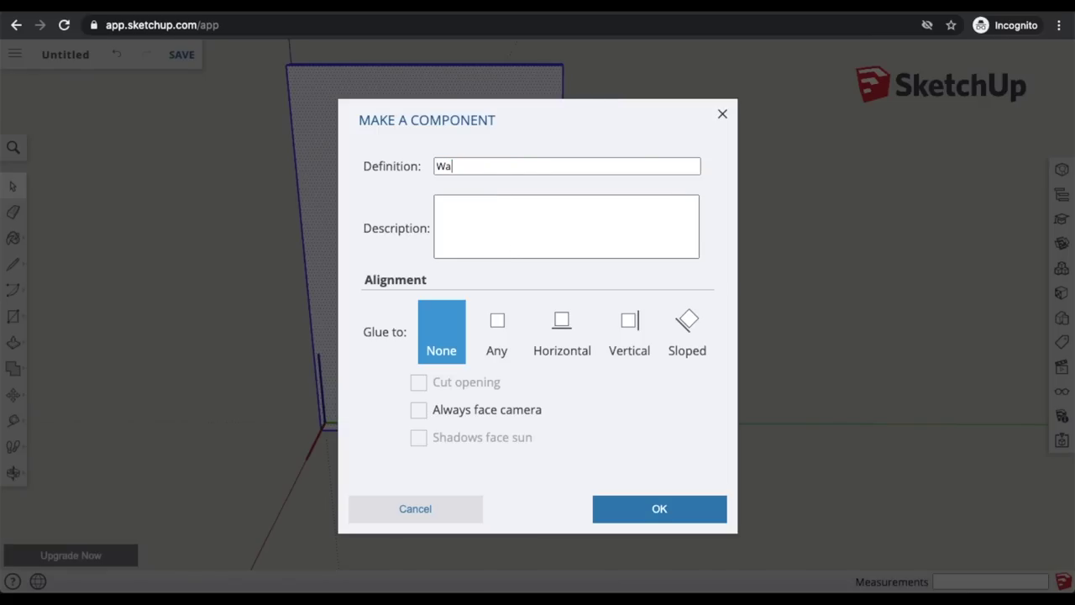
pyautogui.click(630, 509)
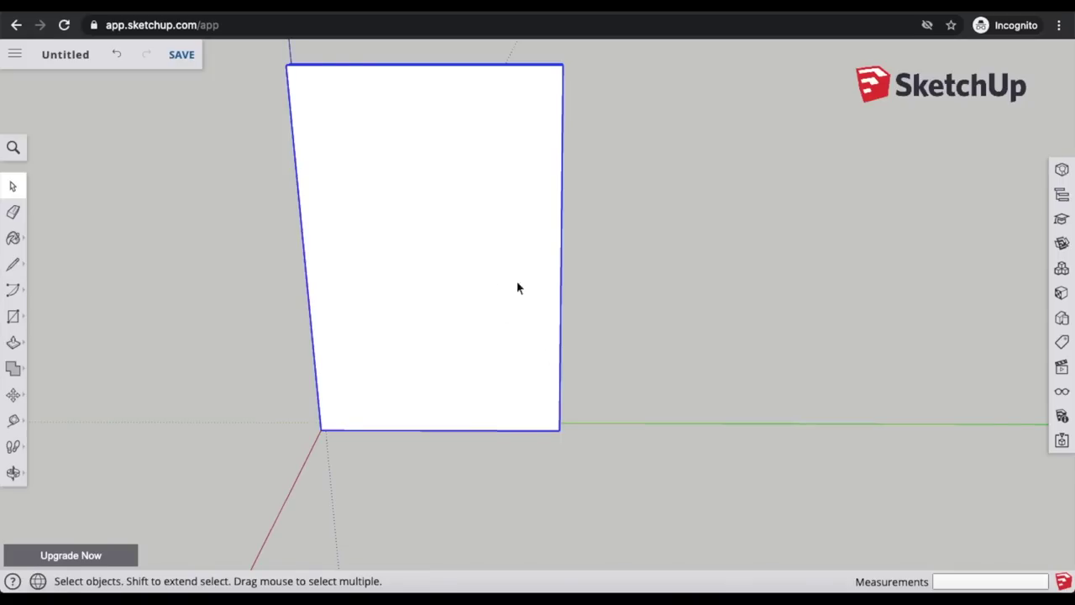
# Step: Try moving the Wall 1 component about 5' 7" away from the origin, and undo the move
pyautogui.click(12, 393)
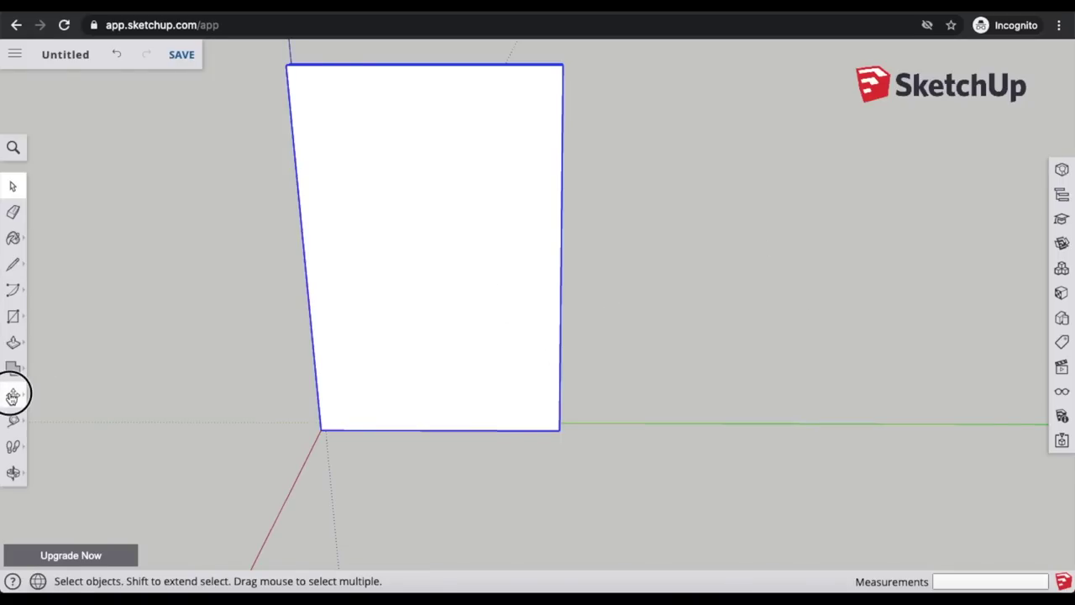
pyautogui.click(427, 236)
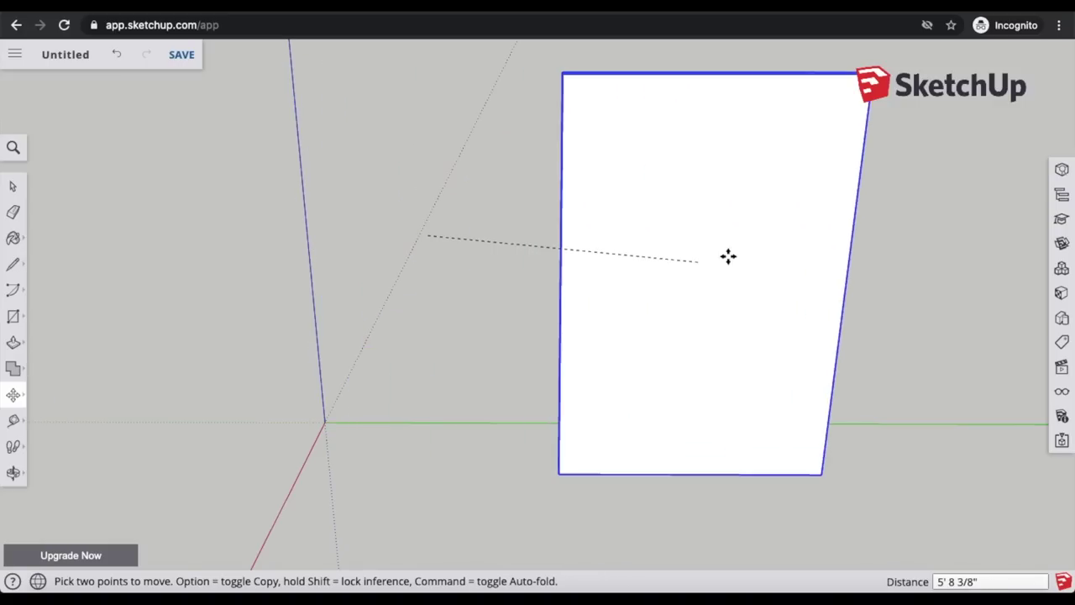
pyautogui.click(696, 250)
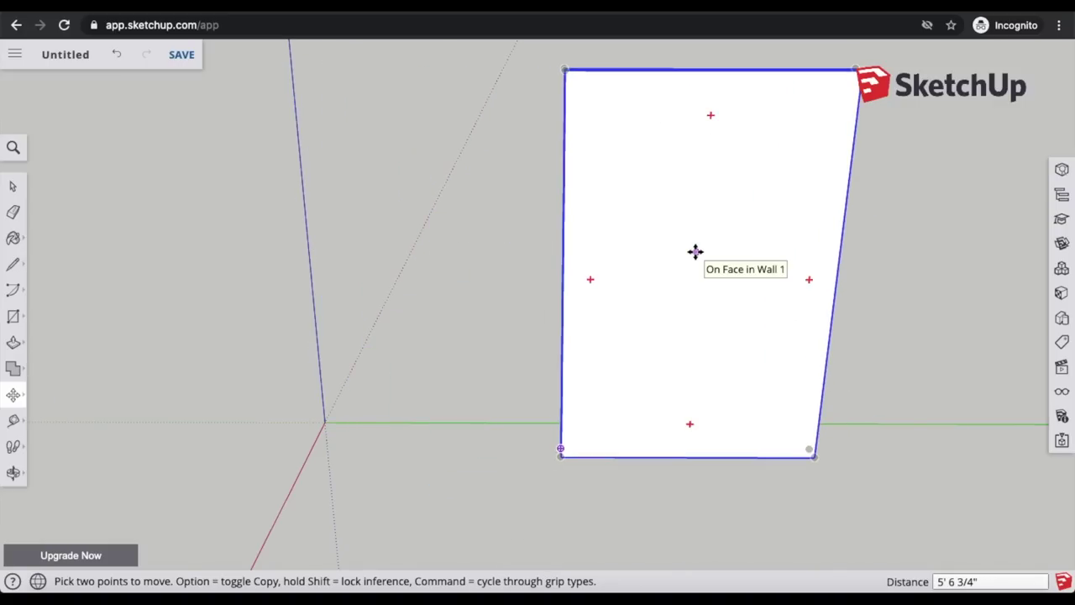
pyautogui.press('super+z')
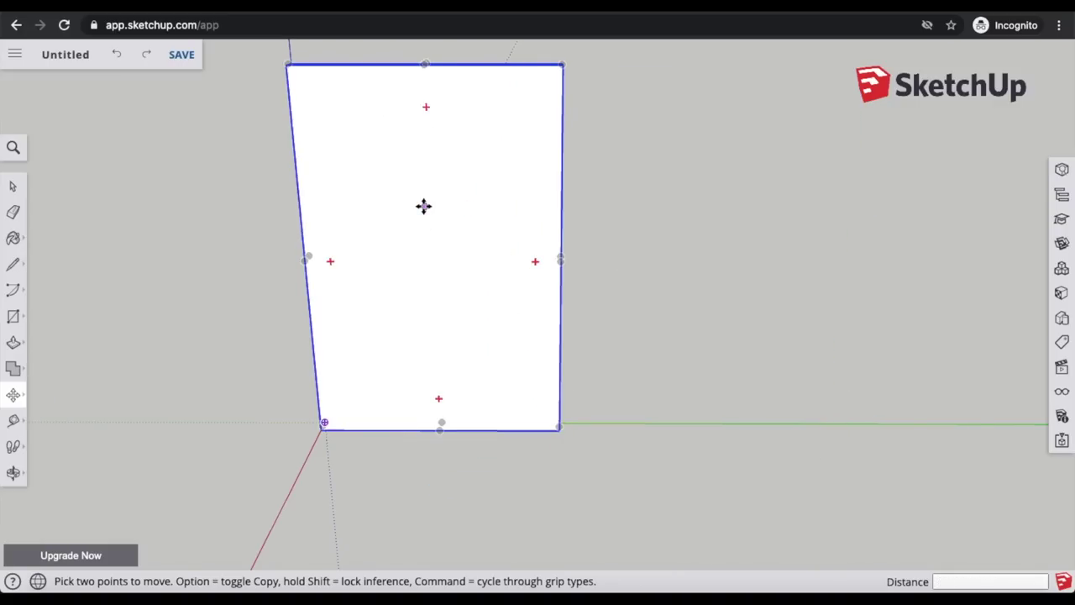
# Step: Draw a 60.5" by 4.5" rectangle on the ground from Wall 1's origin corner, with its long side along the red axis
pyautogui.scroll(-4, 423, 206)
pyautogui.scroll(3, 347, 397)
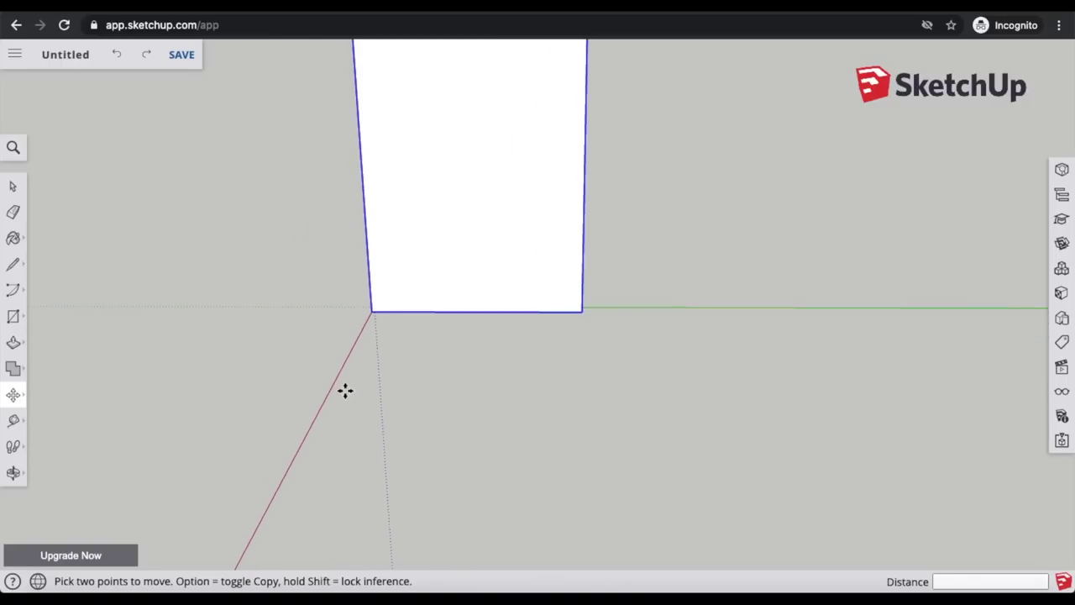
pyautogui.click(13, 316)
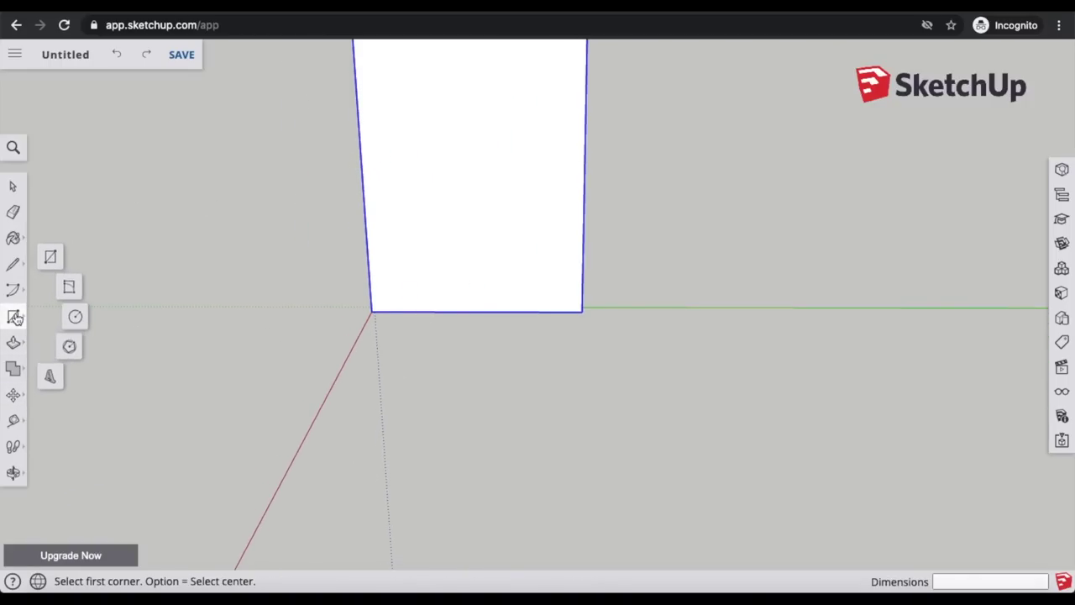
pyautogui.click(372, 310)
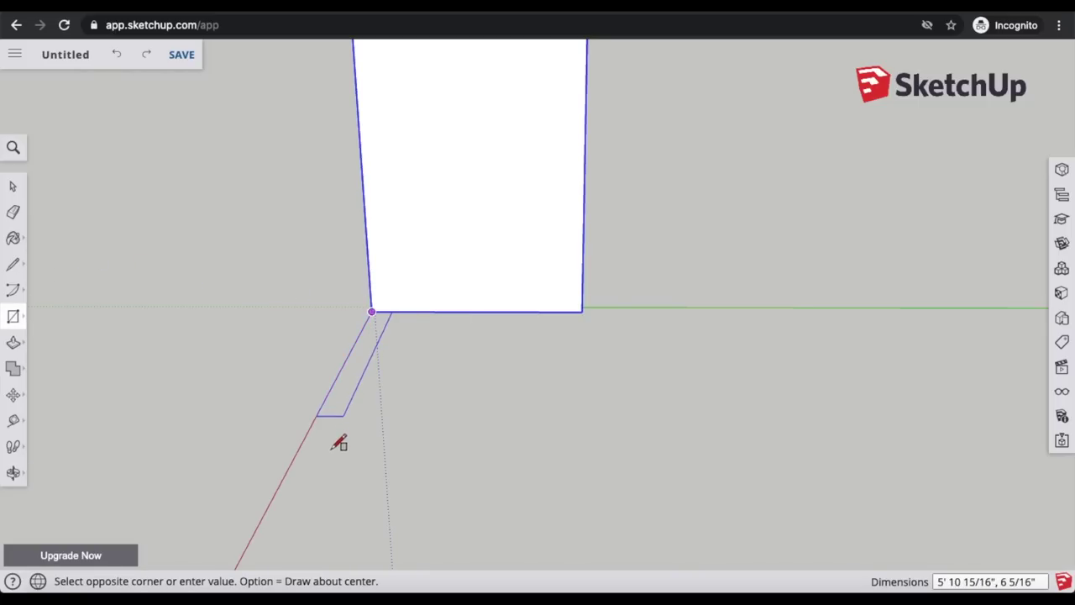
pyautogui.click(305, 513)
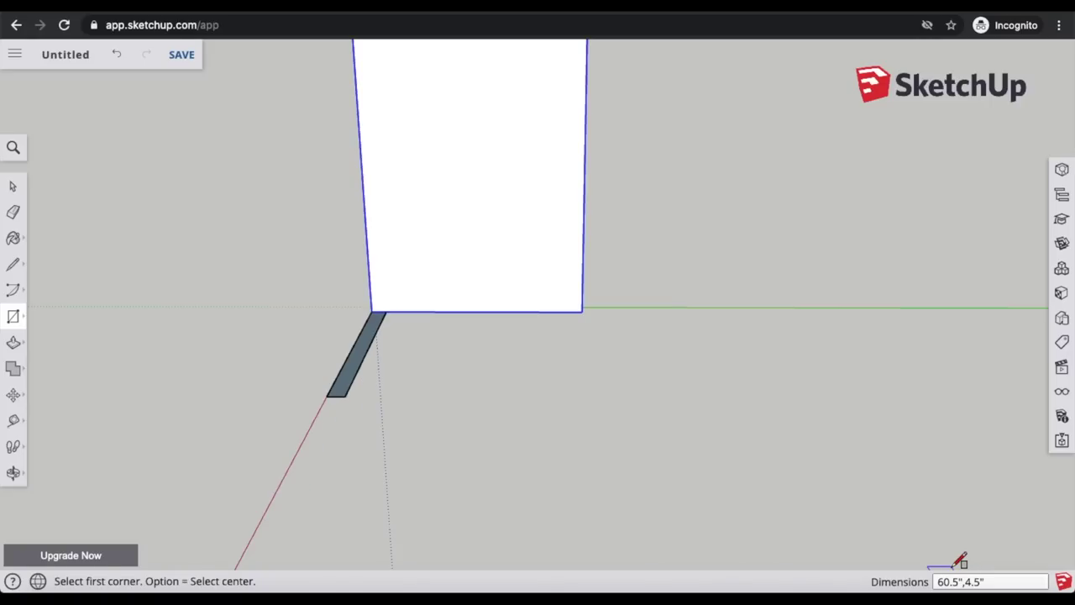
# Step: Push/Pull the rectangle along the red axis upward 8' to form the second wall
pyautogui.click(13, 344)
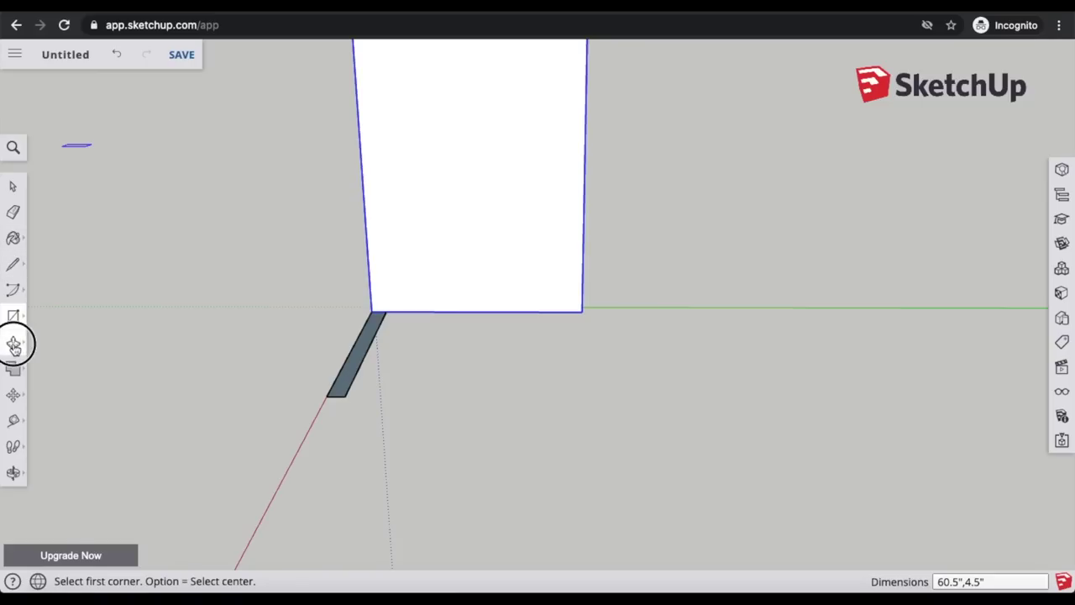
pyautogui.click(362, 356)
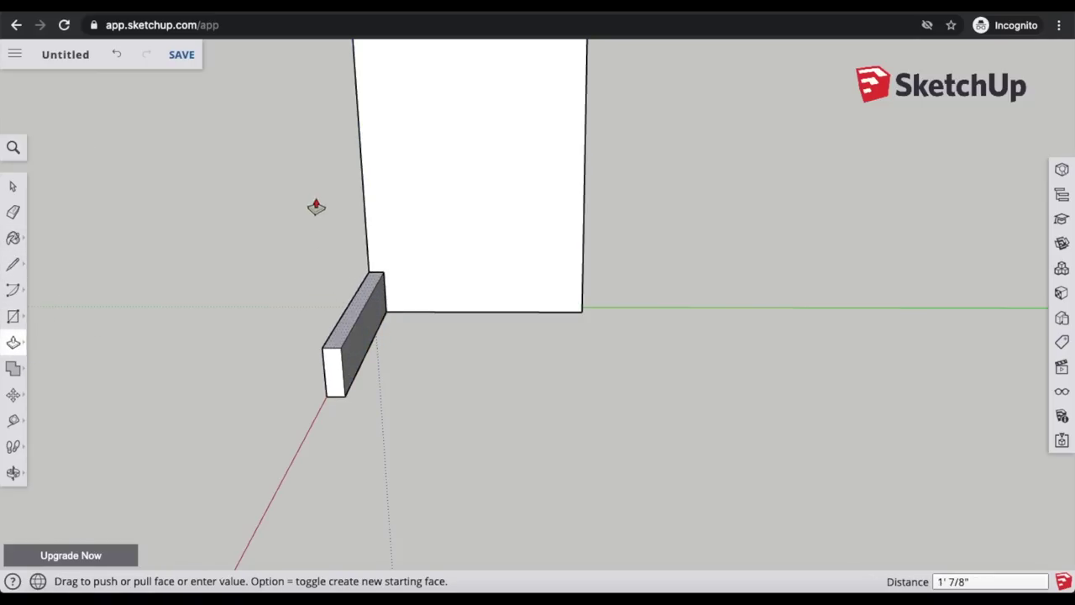
pyautogui.click(280, 66)
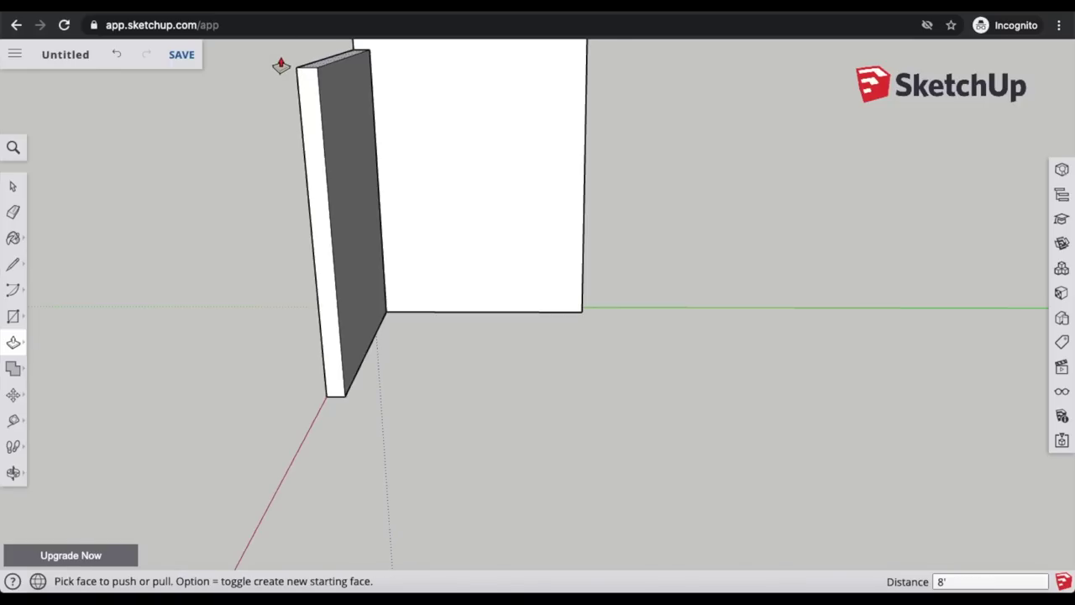
pyautogui.click(280, 66)
pyautogui.press('Escape')
# Step: Select all geometry of the second wall and make it a component with the definition name Wall 2
pyautogui.scroll(-3, 266, 484)
pyautogui.scroll(2, 317, 283)
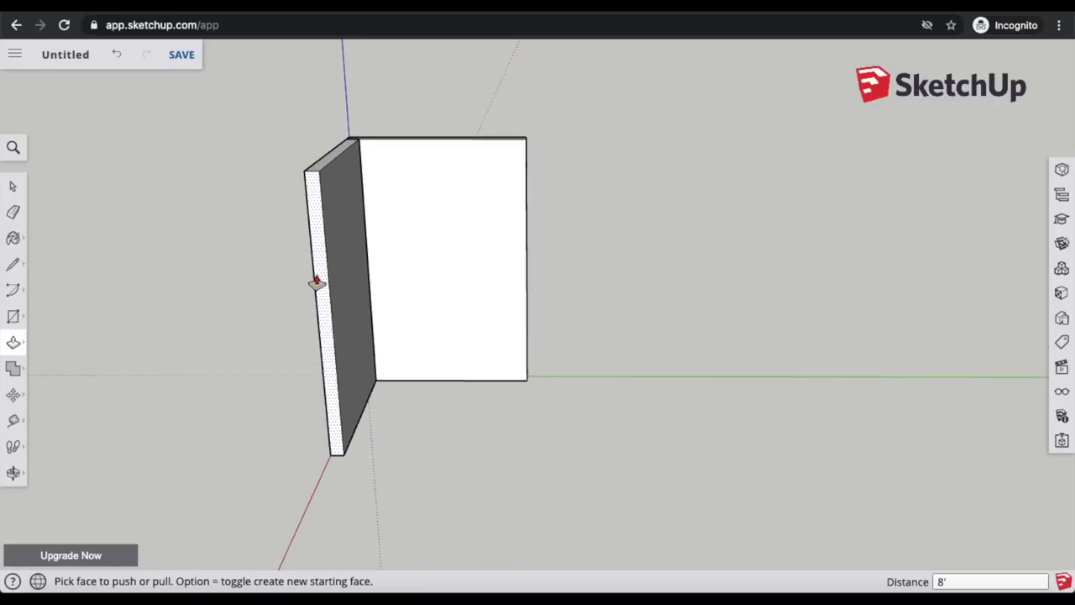
pyautogui.scroll(3, 383, 143)
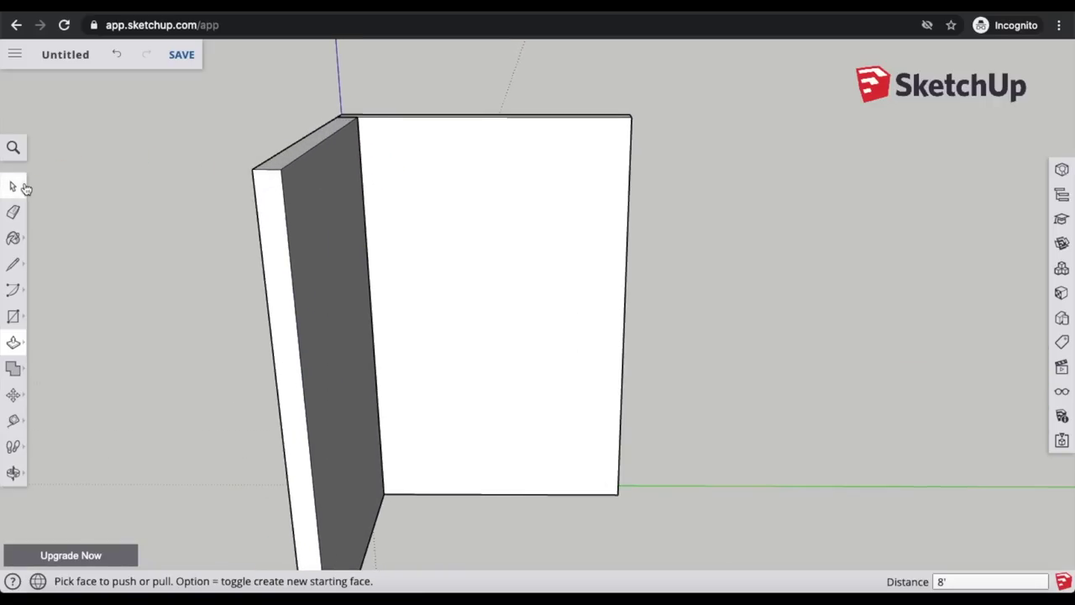
pyautogui.click(13, 188)
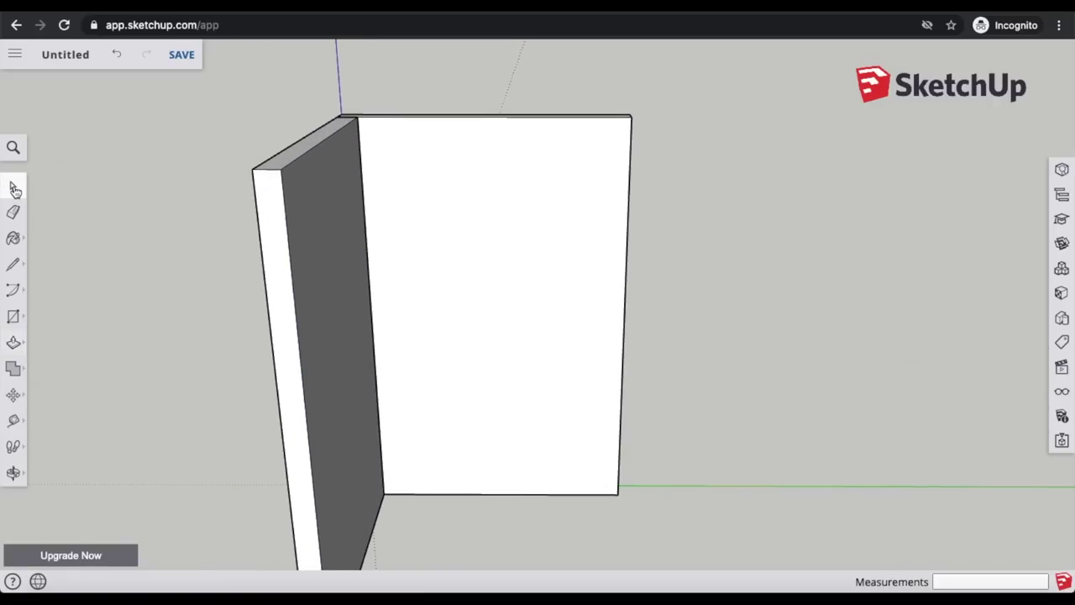
pyautogui.tripleClick(316, 233)
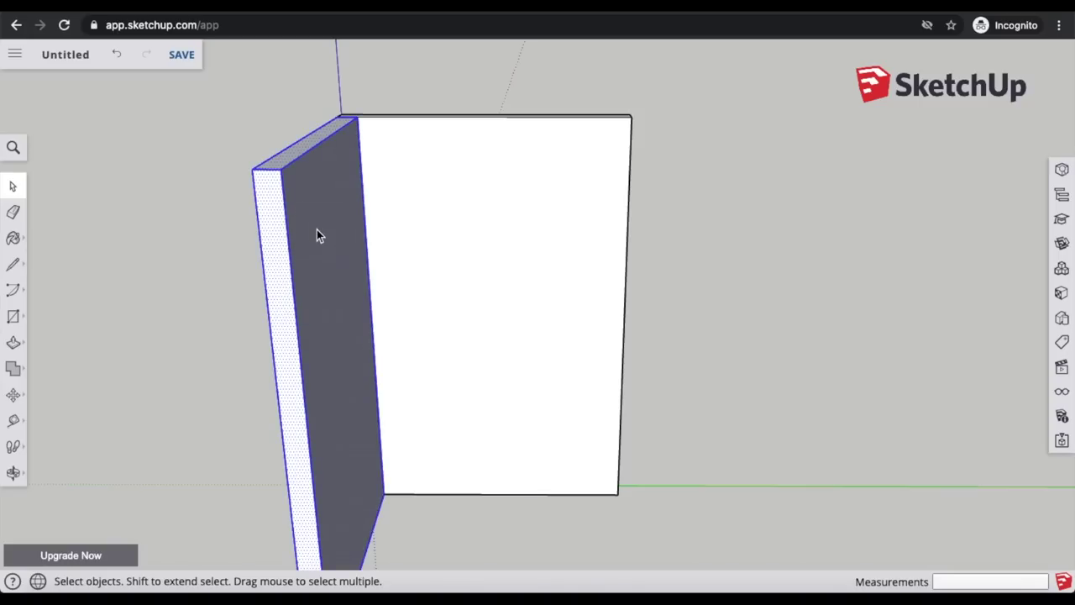
pyautogui.rightClick(317, 233)
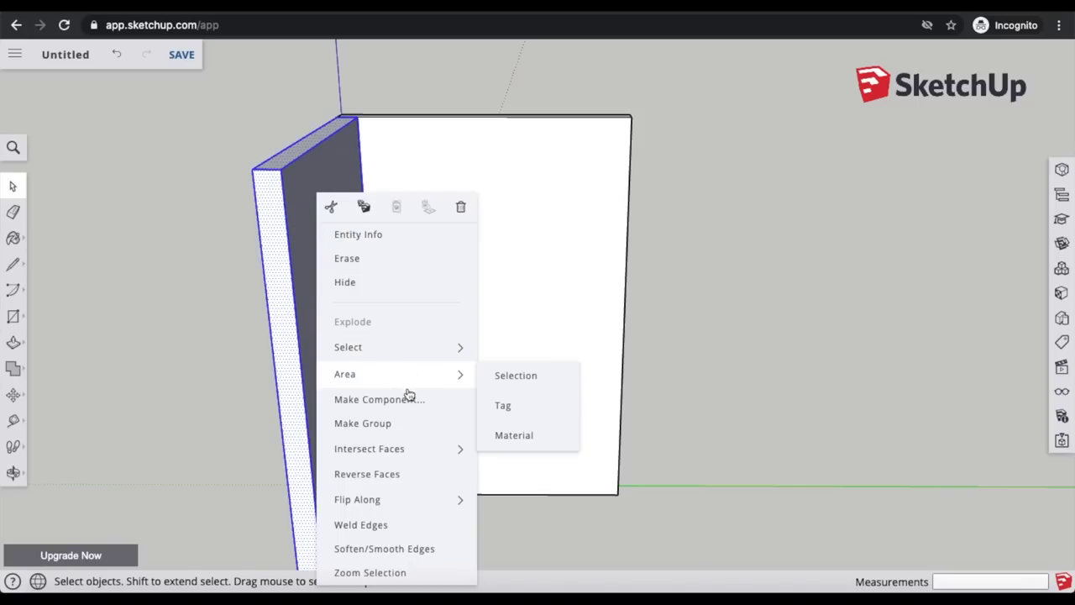
pyautogui.click(379, 400)
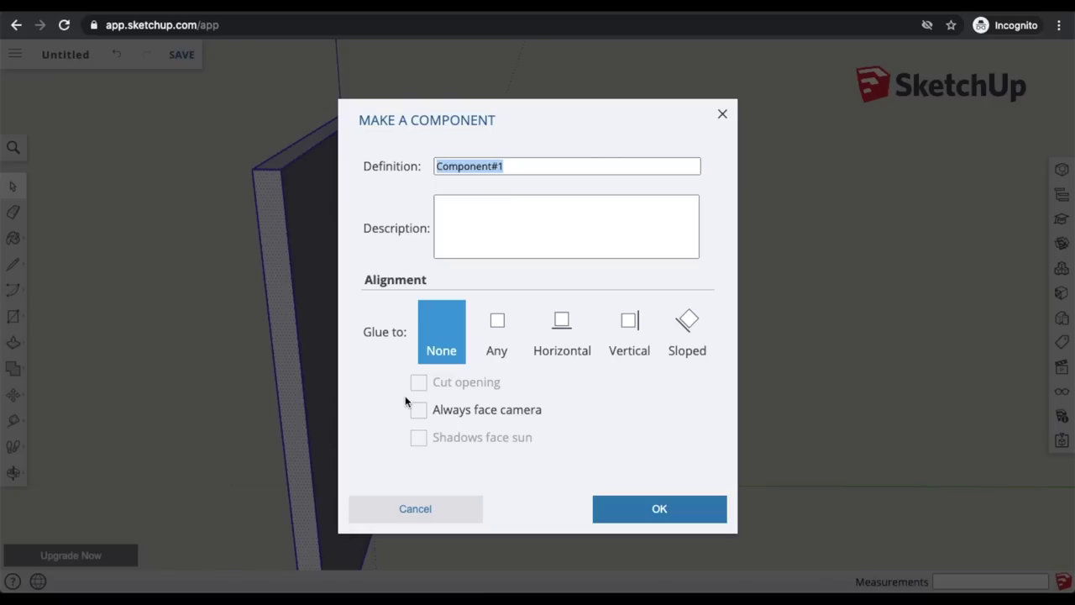
pyautogui.write('/W')
pyautogui.press('BackSpace')
pyautogui.press('BackSpace')
pyautogui.write('Wall 2')
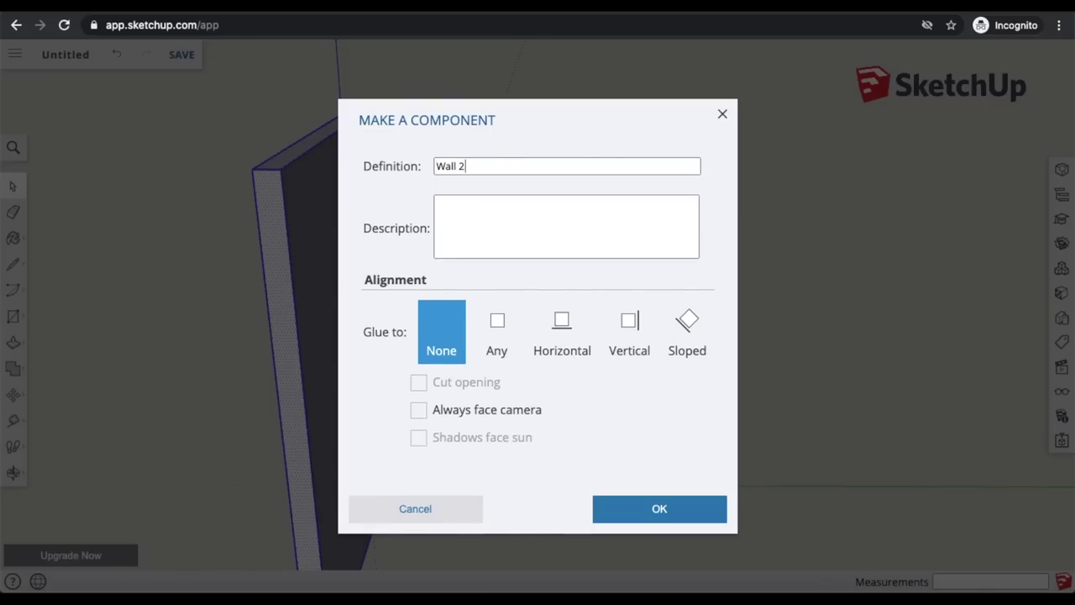
pyautogui.click(714, 509)
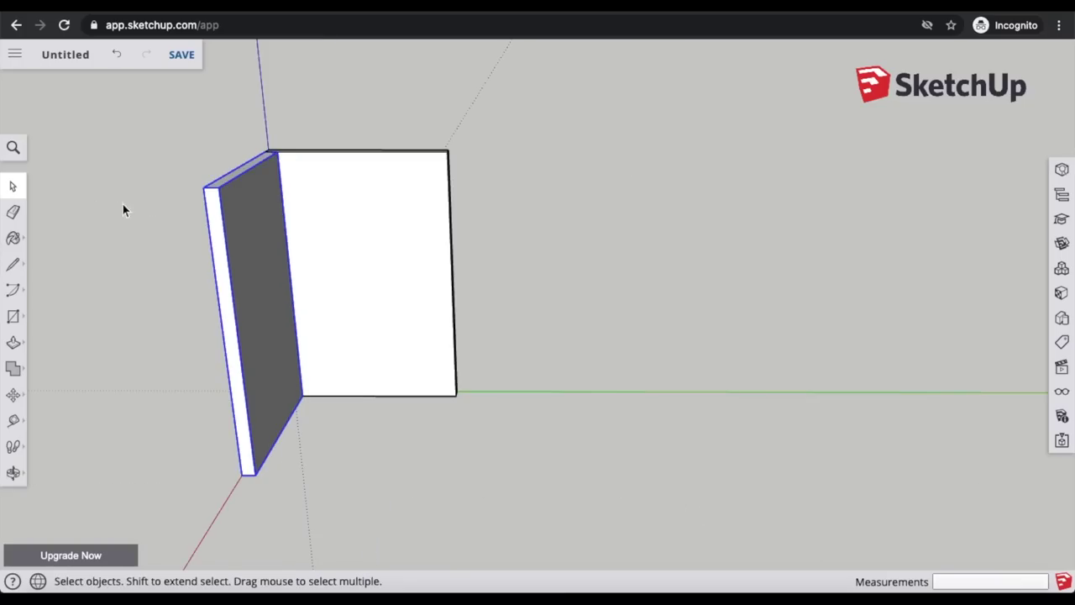
# Step: Draw a 25.5" by 4.5" rectangle on the ground from Wall 1's front corner opposite Wall 2, with its long side parallel to Wall 2
pyautogui.click(12, 317)
pyautogui.scroll(3, 432, 397)
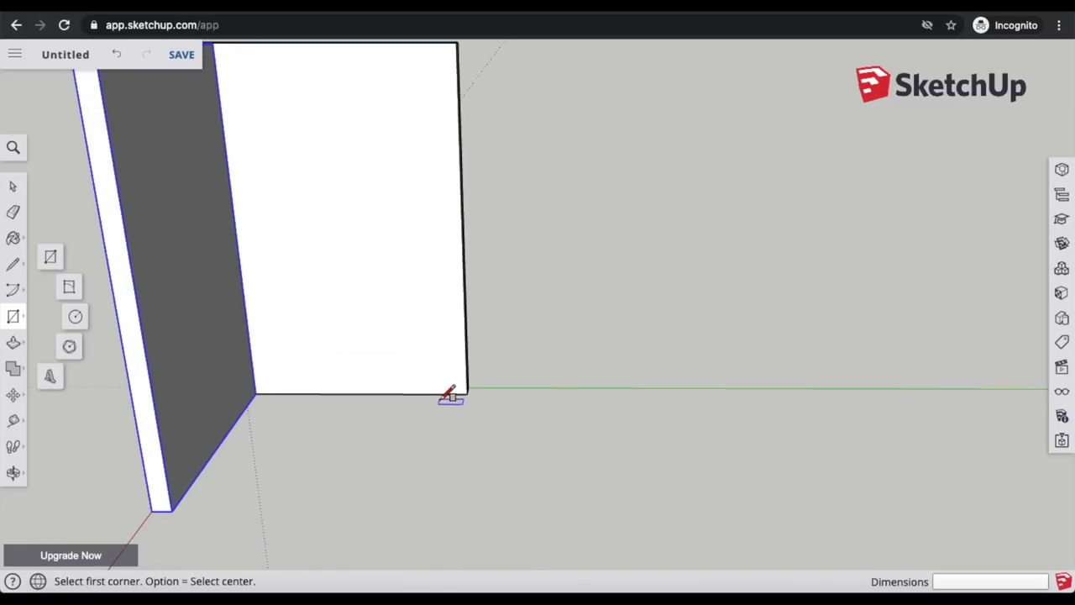
pyautogui.click(468, 393)
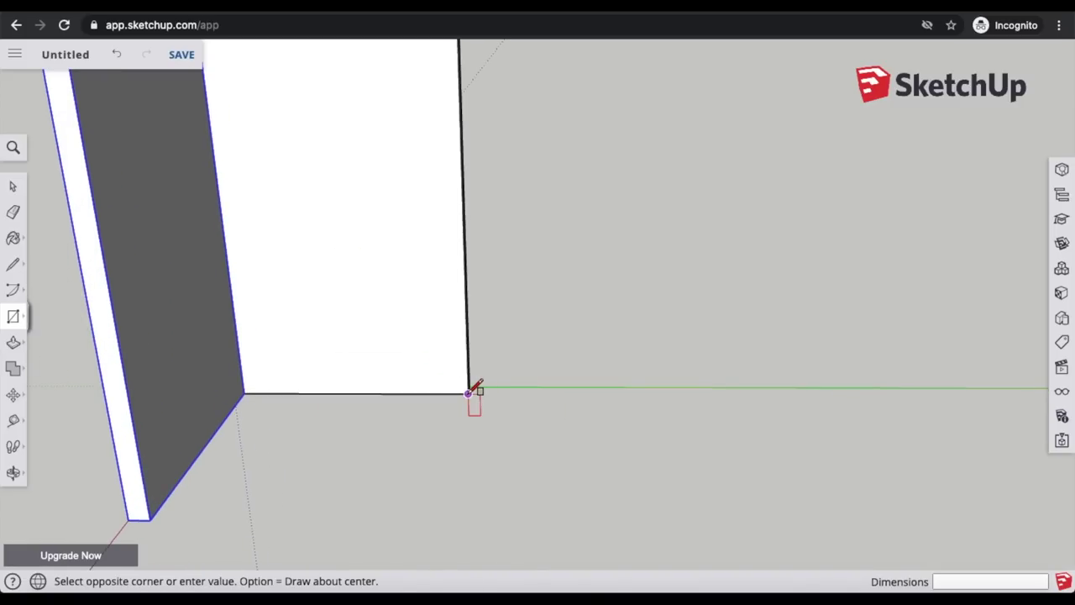
pyautogui.click(436, 497)
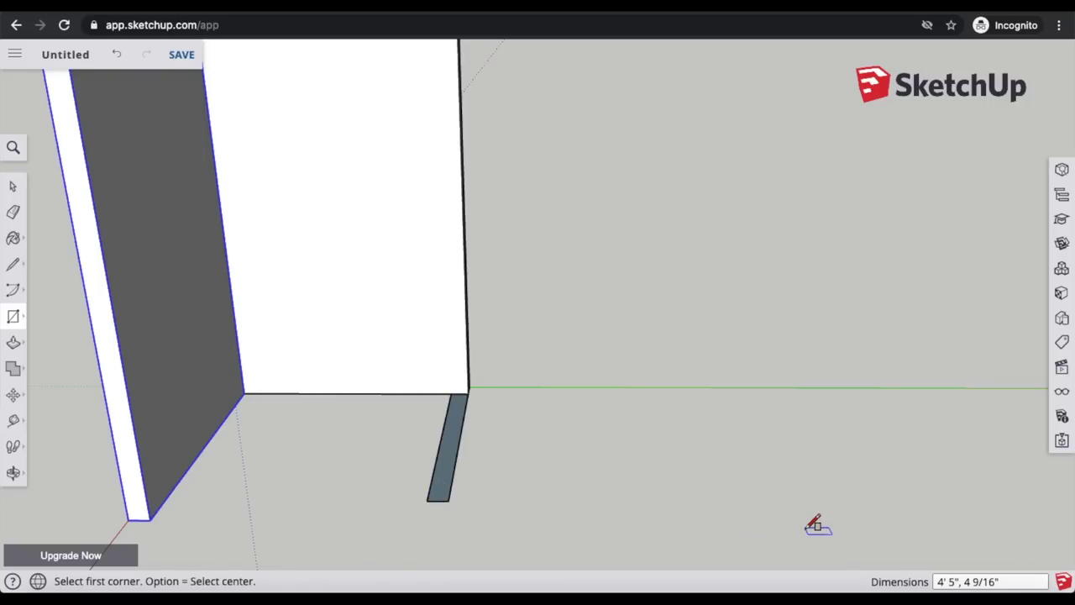
pyautogui.write('25.5",4.5')
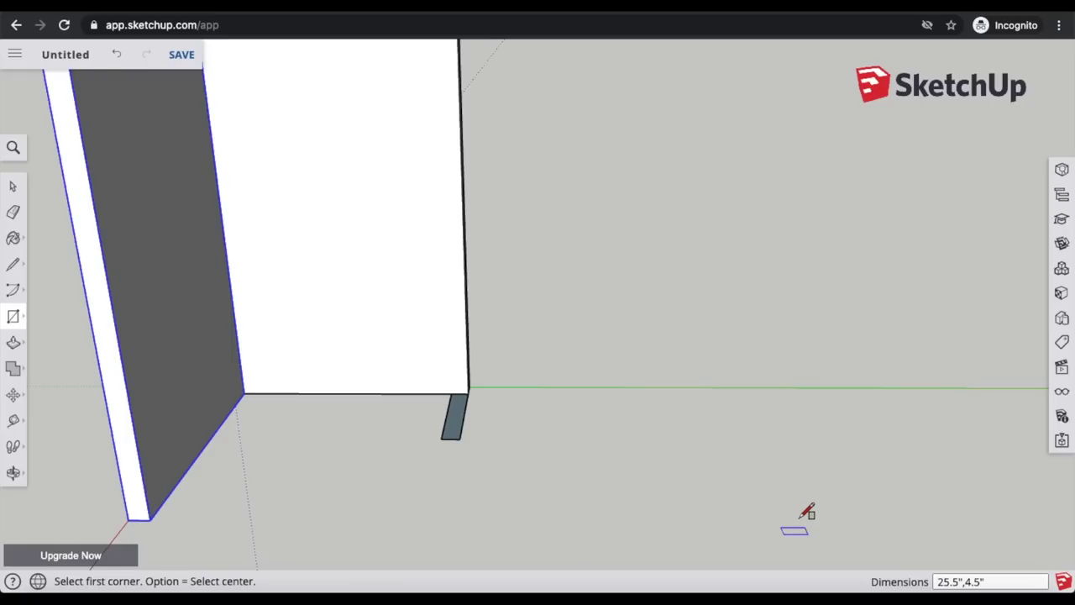
# Step: Push/Pull the 25.5" by 4.5" rectangle upward 8' to form the third wall
pyautogui.click(12, 344)
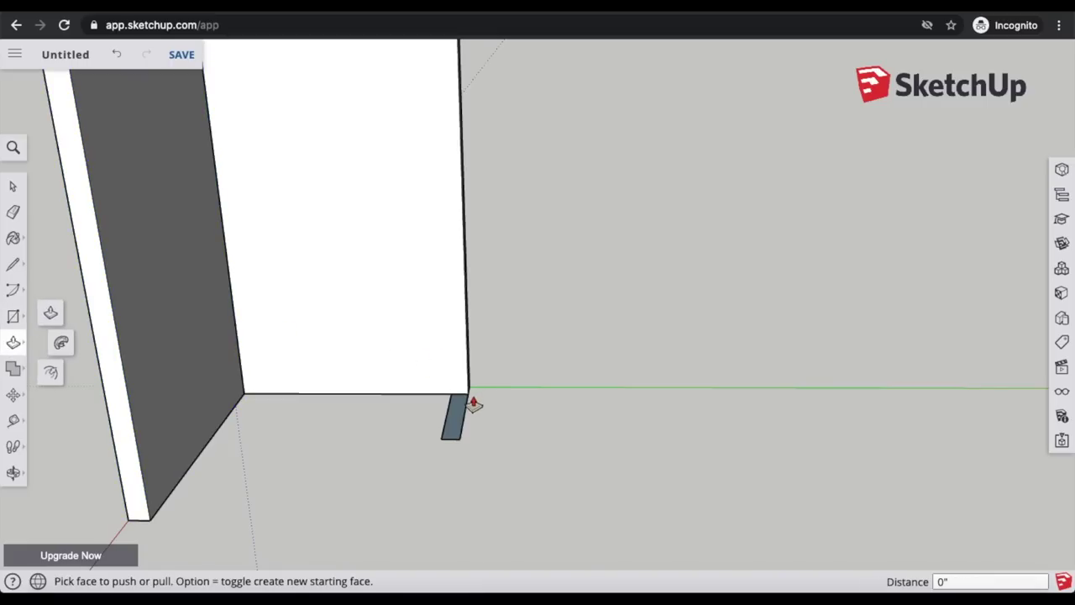
pyautogui.click(454, 418)
pyautogui.click(398, 69)
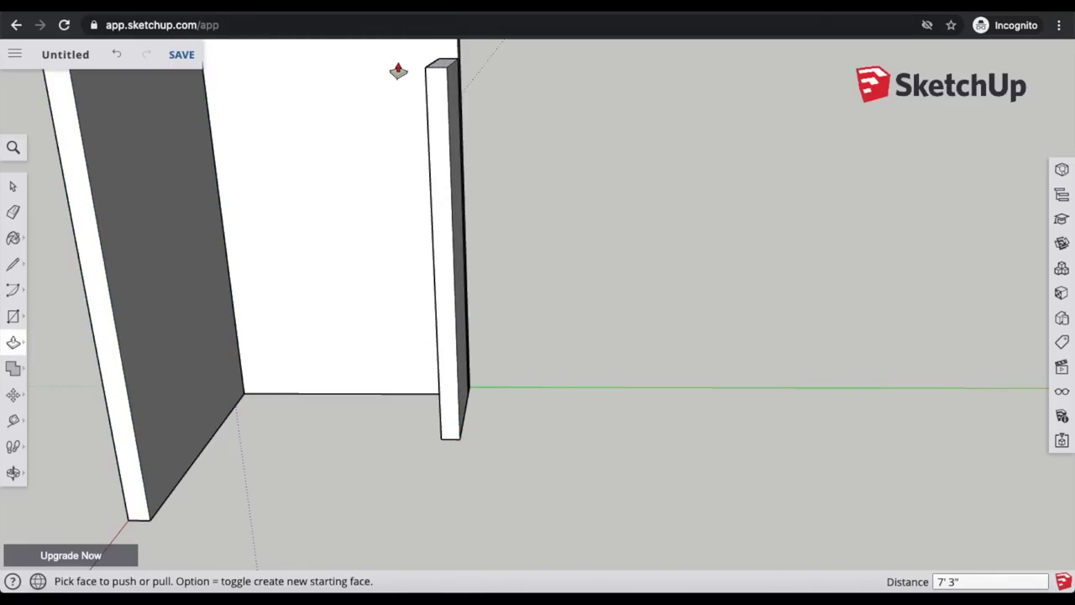
pyautogui.click(398, 70)
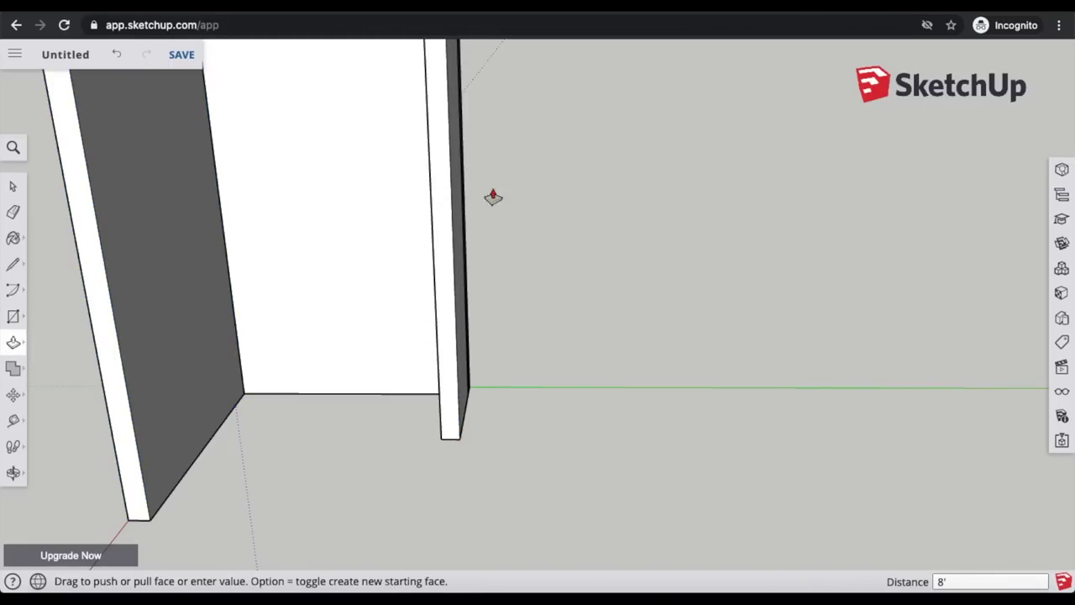
# Step: Select all geometry of the third wall and make it a component with the definition name Wall 3
pyautogui.scroll(-3, 412, 376)
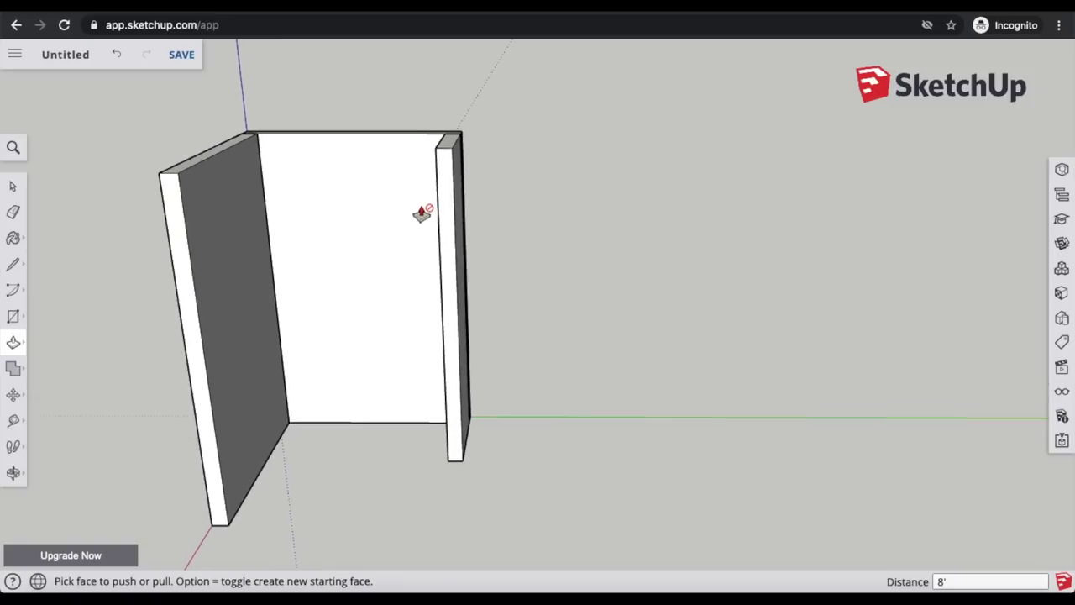
pyautogui.scroll(3, 415, 193)
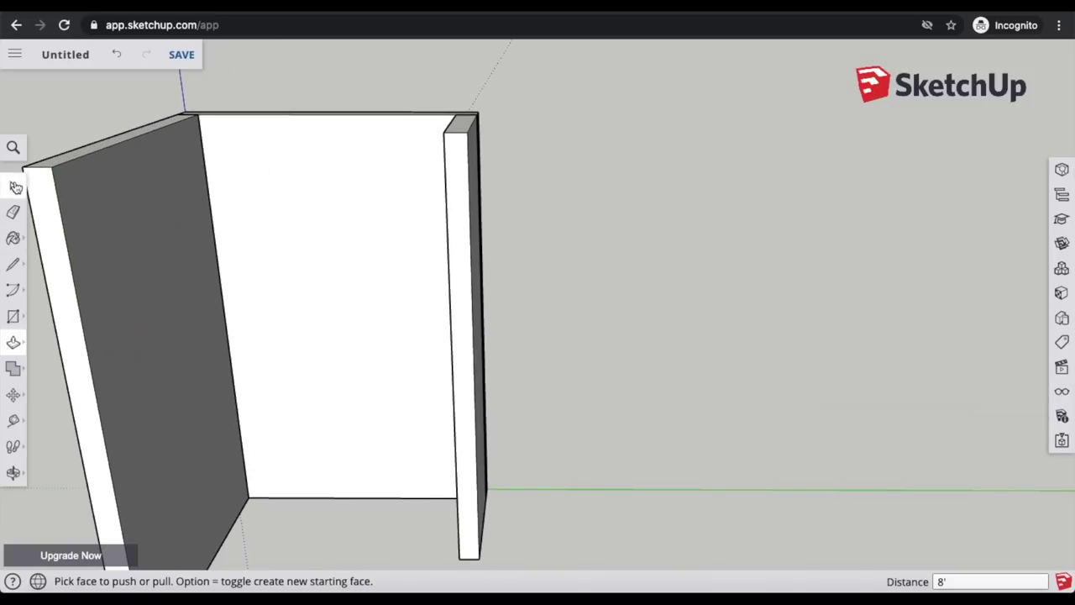
pyautogui.click(15, 187)
pyautogui.click(456, 228)
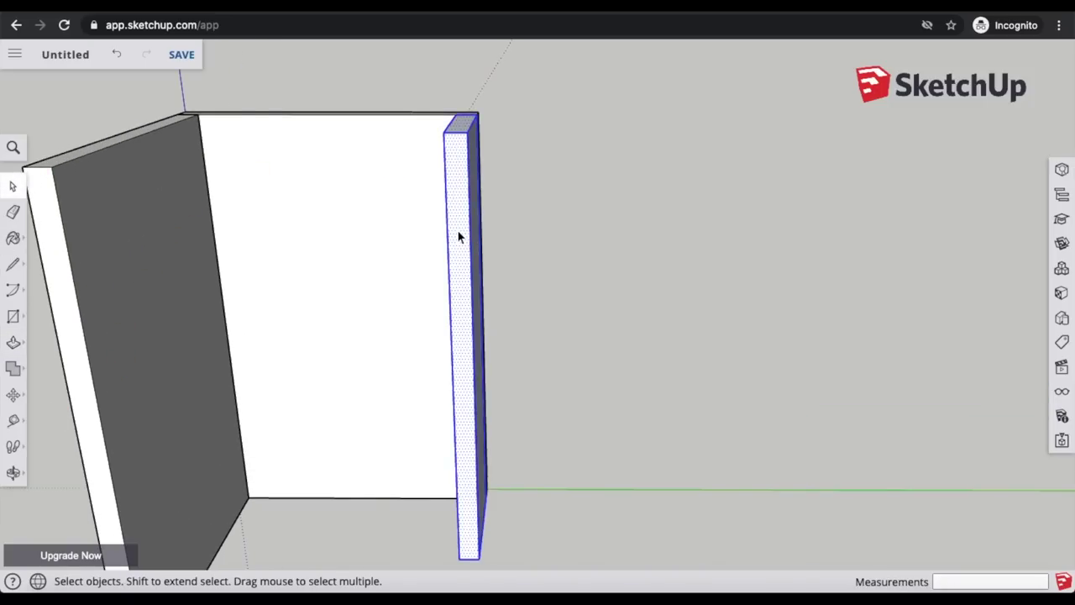
pyautogui.rightClick(457, 229)
pyautogui.click(501, 400)
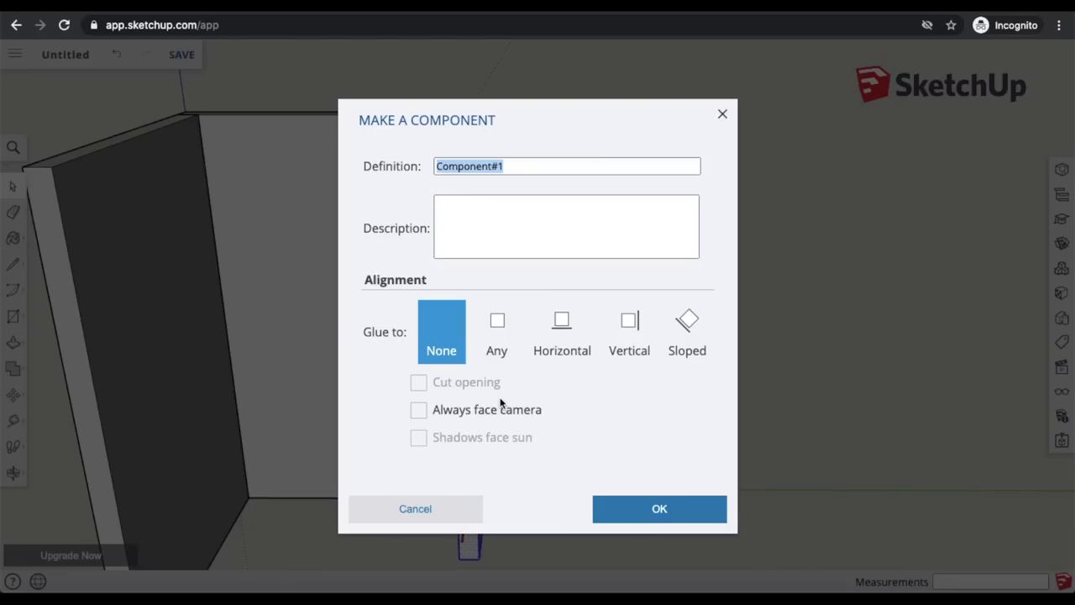
pyautogui.write('Wall 3')
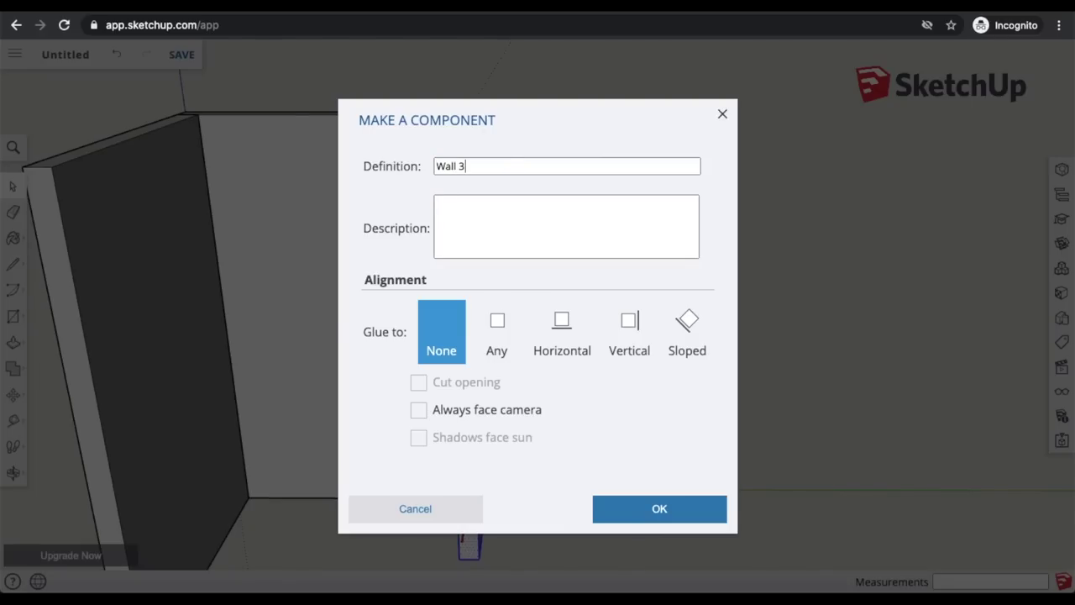
pyautogui.click(679, 507)
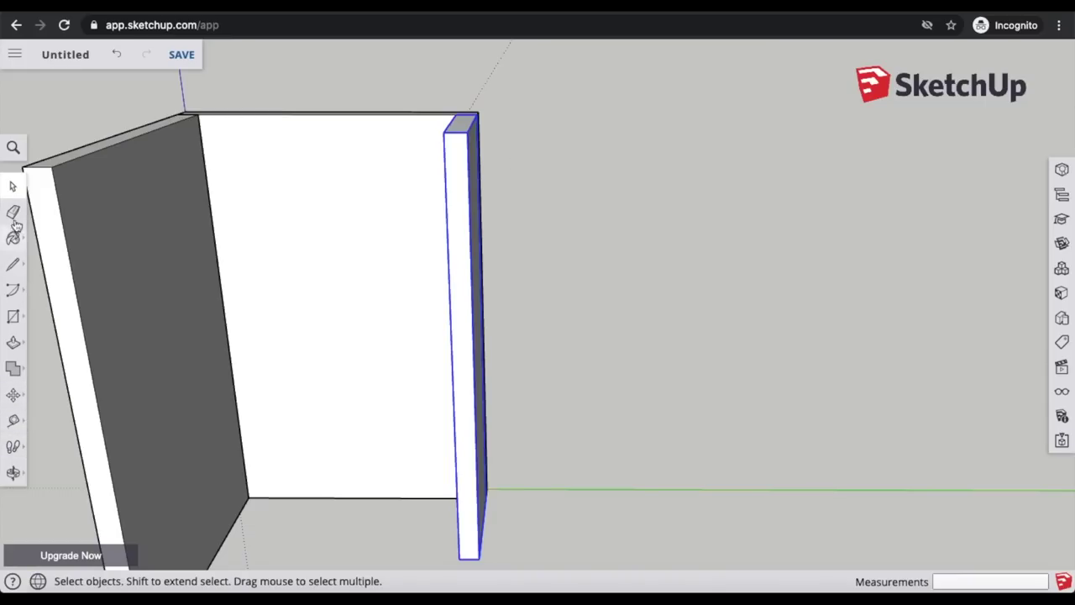
# Step: Draw a narrow rectangle on the ground from the inner corner at Wall 2's free end, running parallel to Wall 1
pyautogui.scroll(-3, 343, 202)
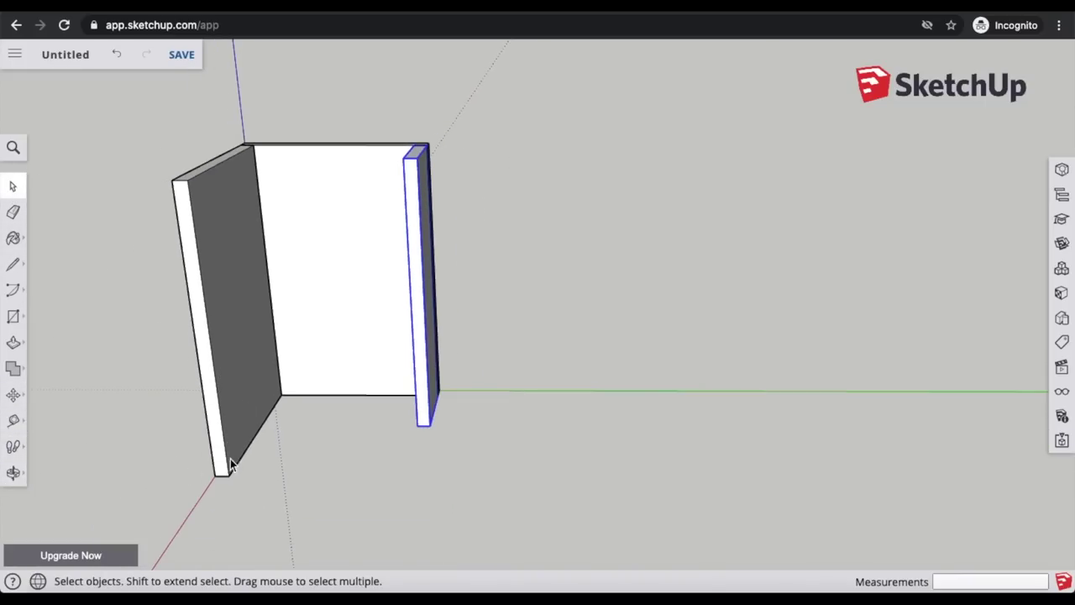
pyautogui.scroll(5, 231, 466)
pyautogui.scroll(1, 240, 473)
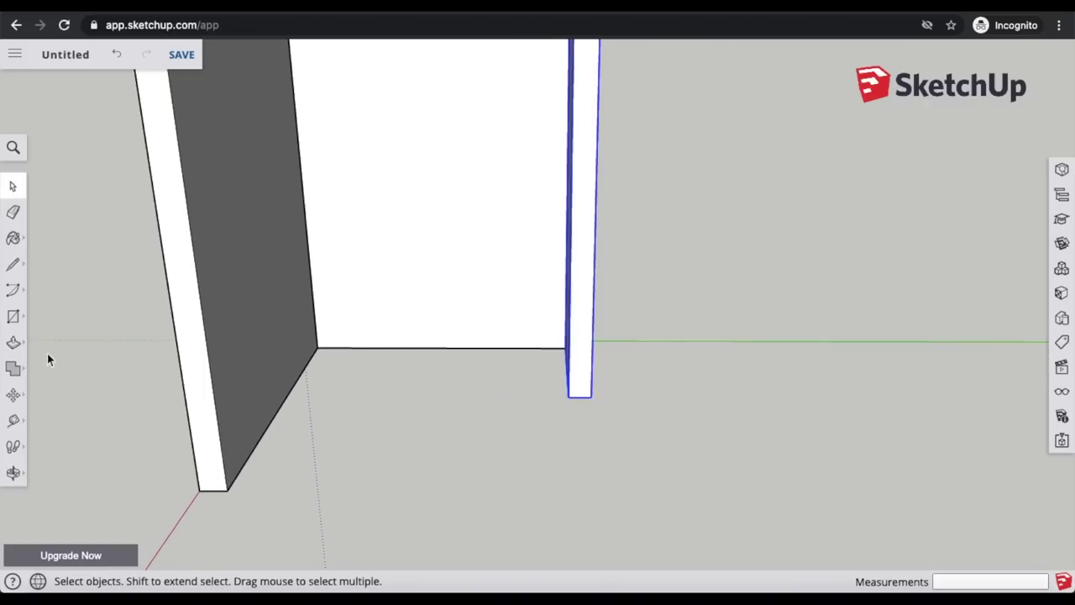
pyautogui.click(13, 316)
pyautogui.click(227, 490)
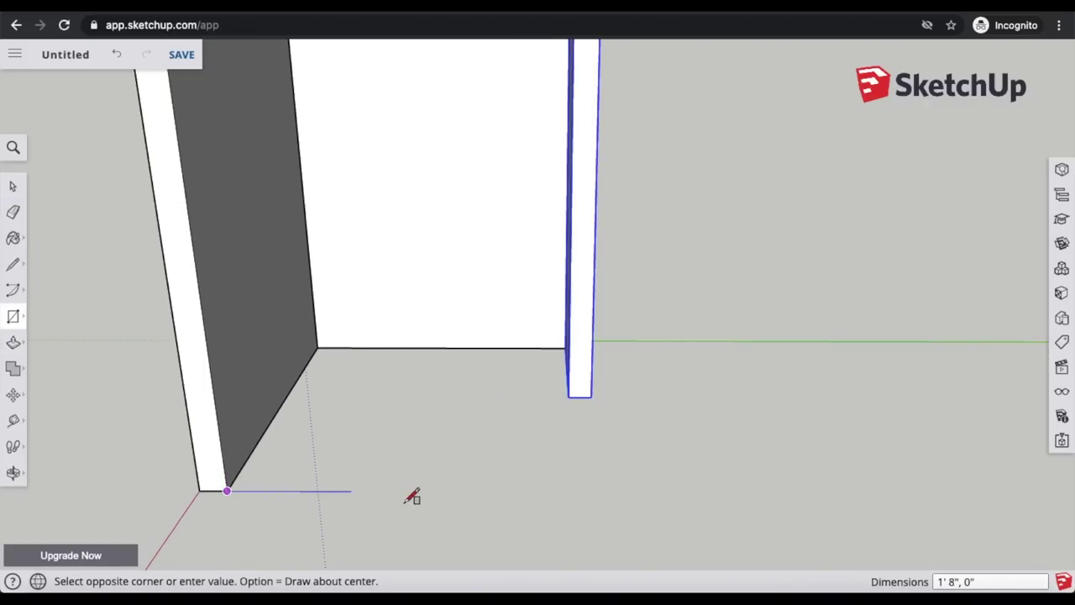
pyautogui.click(500, 470)
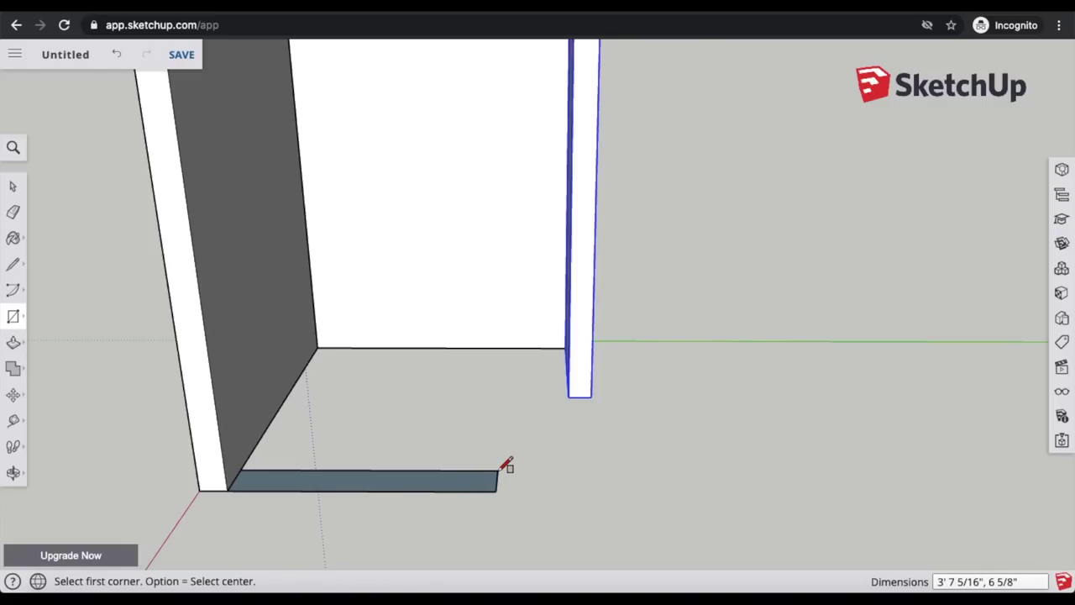
pyautogui.write('2p')
# Step: Push/Pull the rectangle at Wall 2's free end upward 8' to form the fourth wall
pyautogui.moveTo(488, 480); pyautogui.dragTo(264, 69)
pyautogui.write('8')
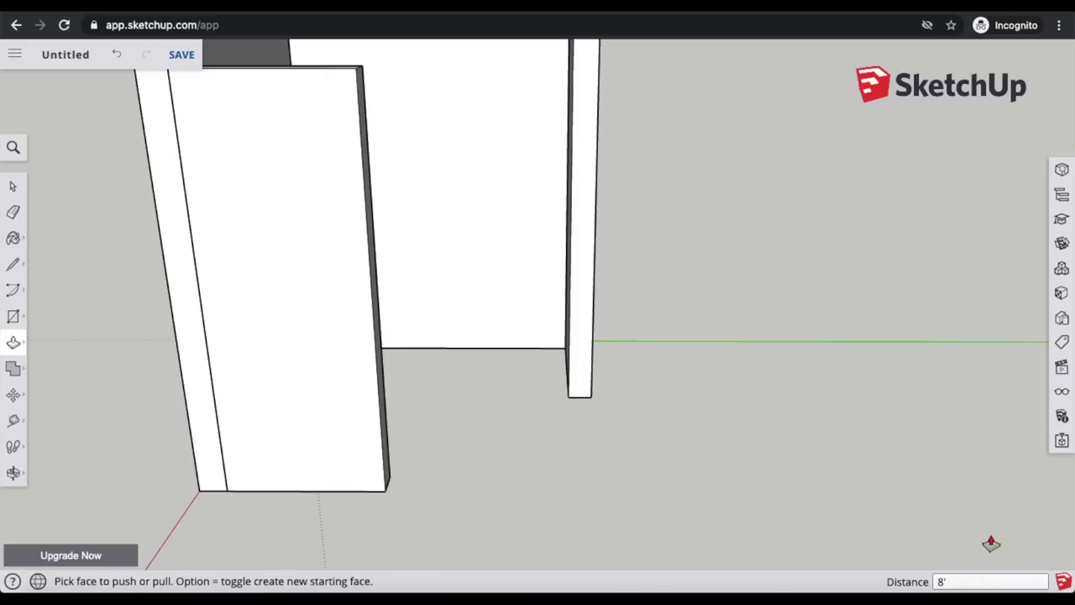
pyautogui.write("'")
pyautogui.press('Return')
pyautogui.scroll(-4, 295, 411)
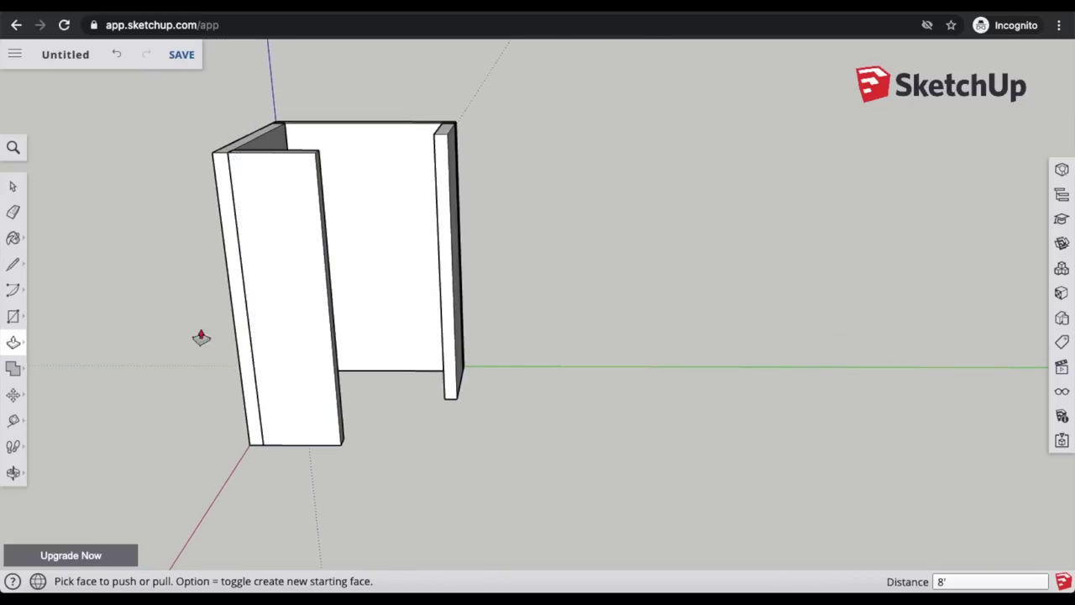
pyautogui.click(13, 188)
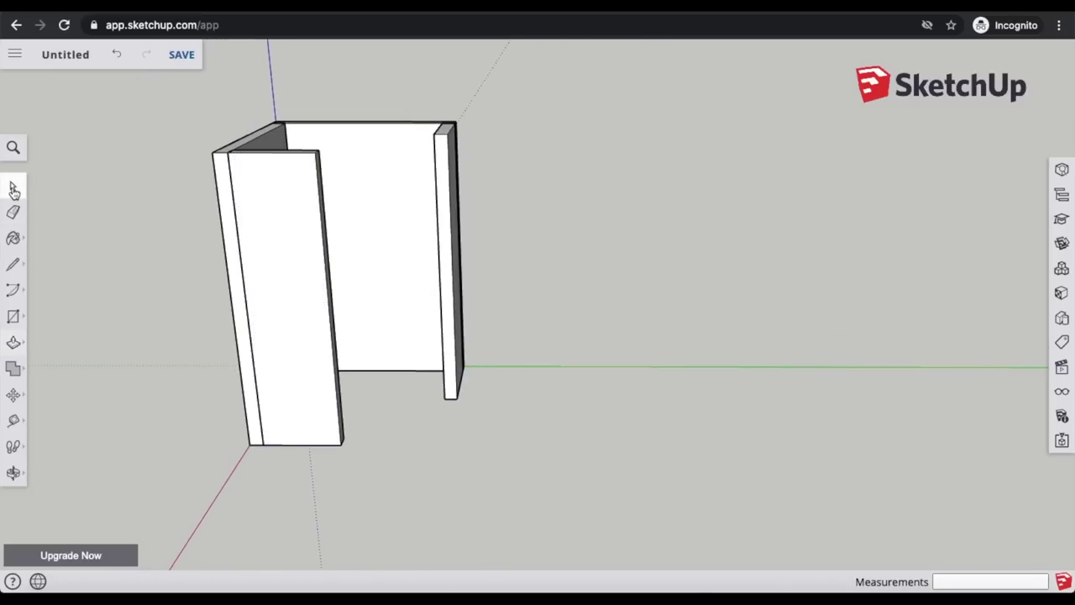
# Step: Make all geometry of the fourth wall a component with the definition name Wall 4
pyautogui.click(290, 230)
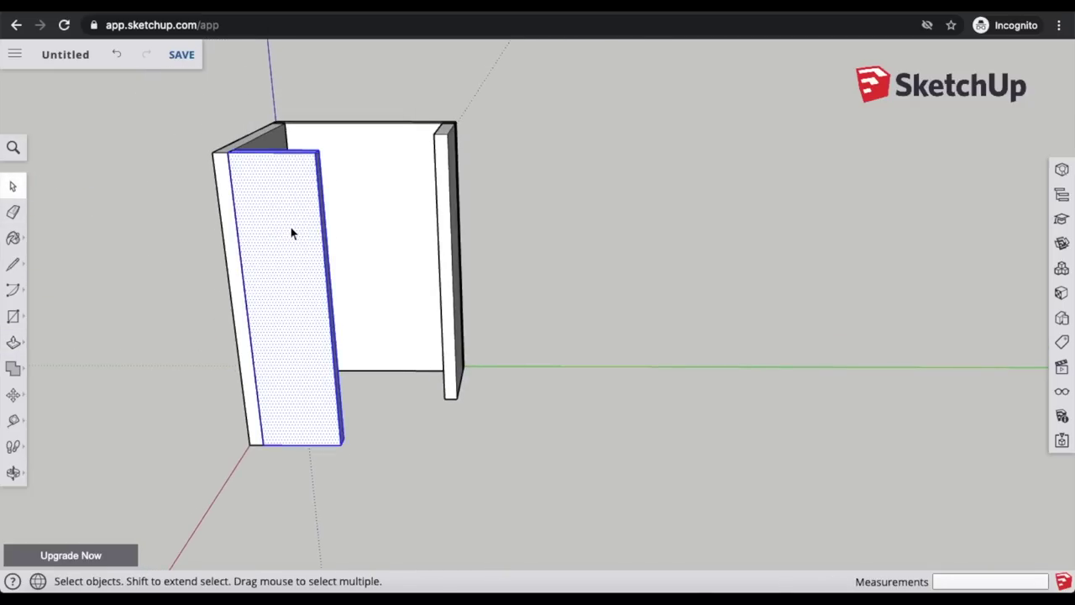
pyautogui.rightClick(293, 231)
pyautogui.click(362, 400)
pyautogui.write('Wall 4')
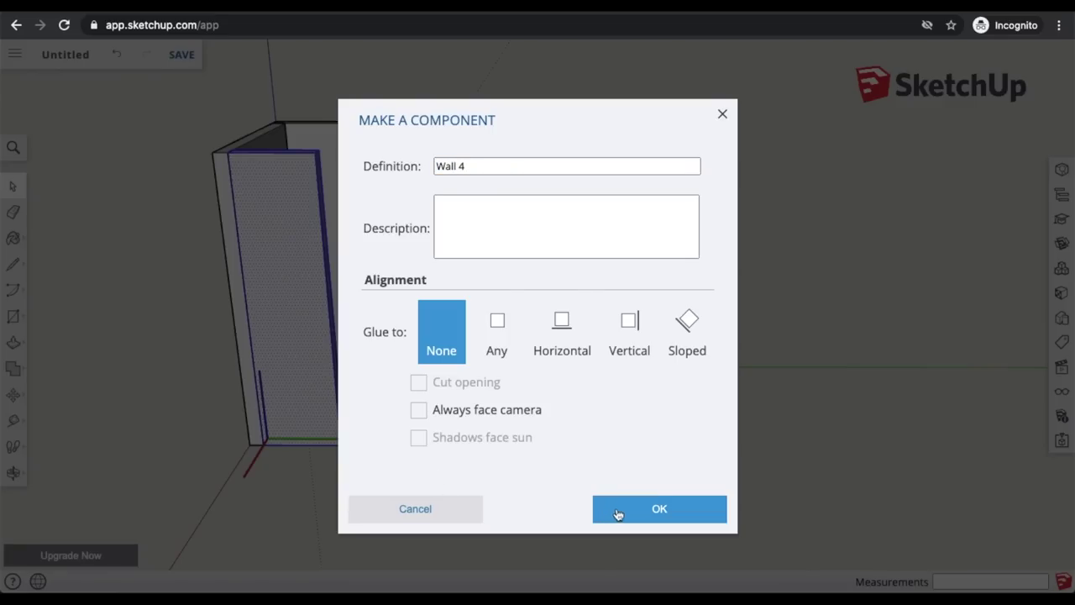
pyautogui.click(619, 509)
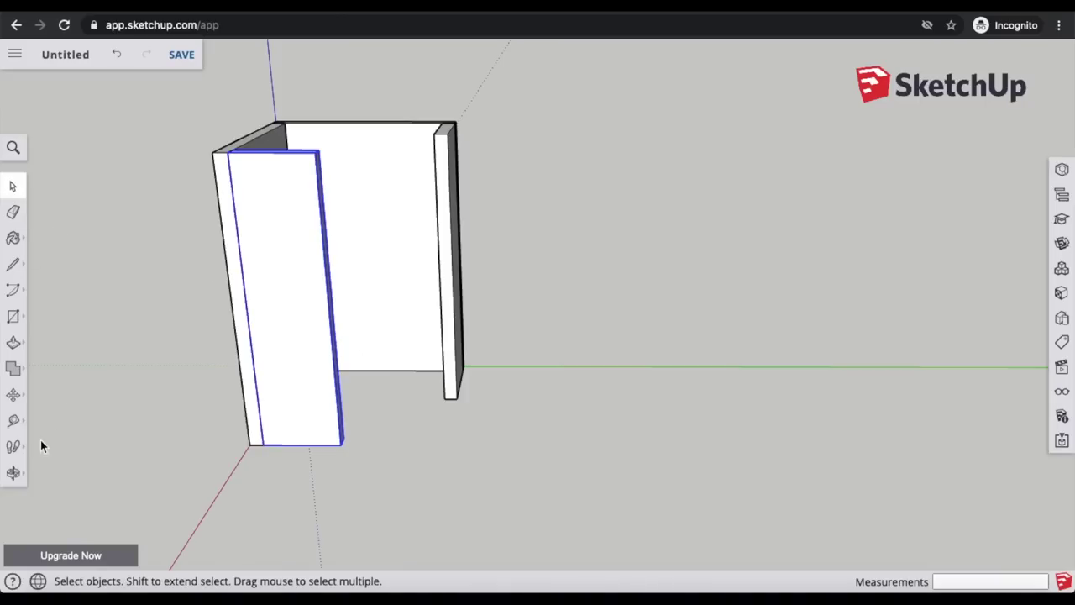
# Step: Draw a 5' 5" by 5' 5" square across the underside of the walls, starting at the outer corner where Wall 1 and Wall 2 meet
pyautogui.click(13, 472)
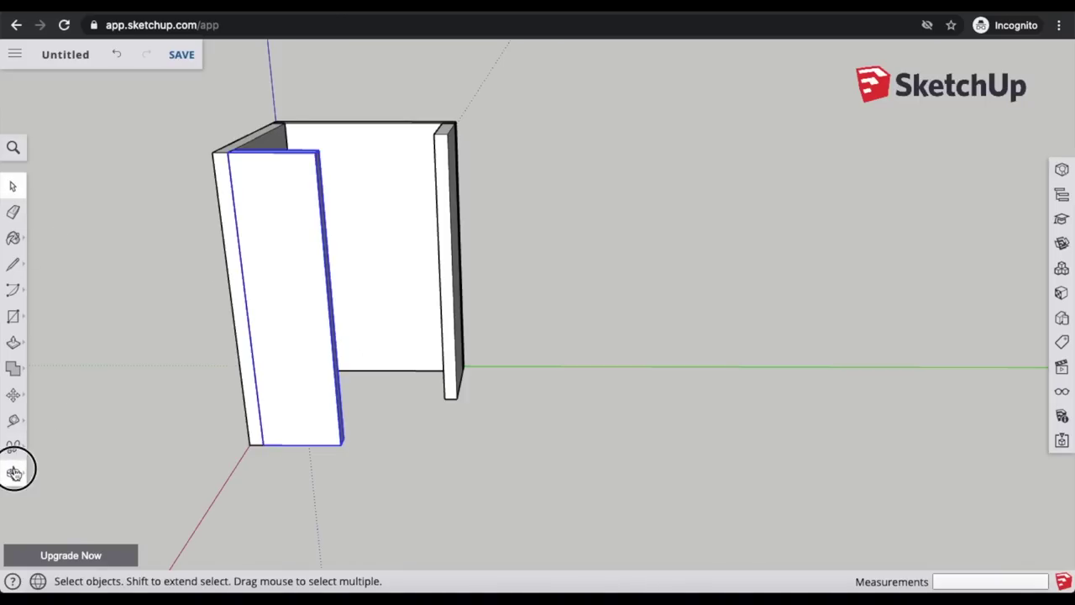
pyautogui.moveTo(571, 262); pyautogui.dragTo(370, 383)
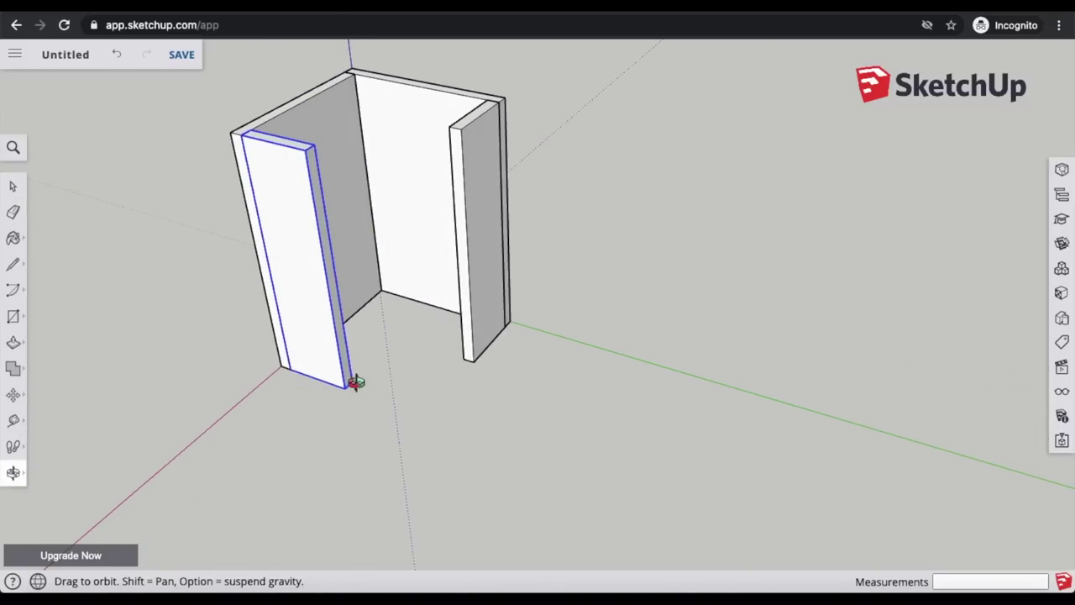
pyautogui.scroll(3, 384, 388)
pyautogui.scroll(-5, 383, 395)
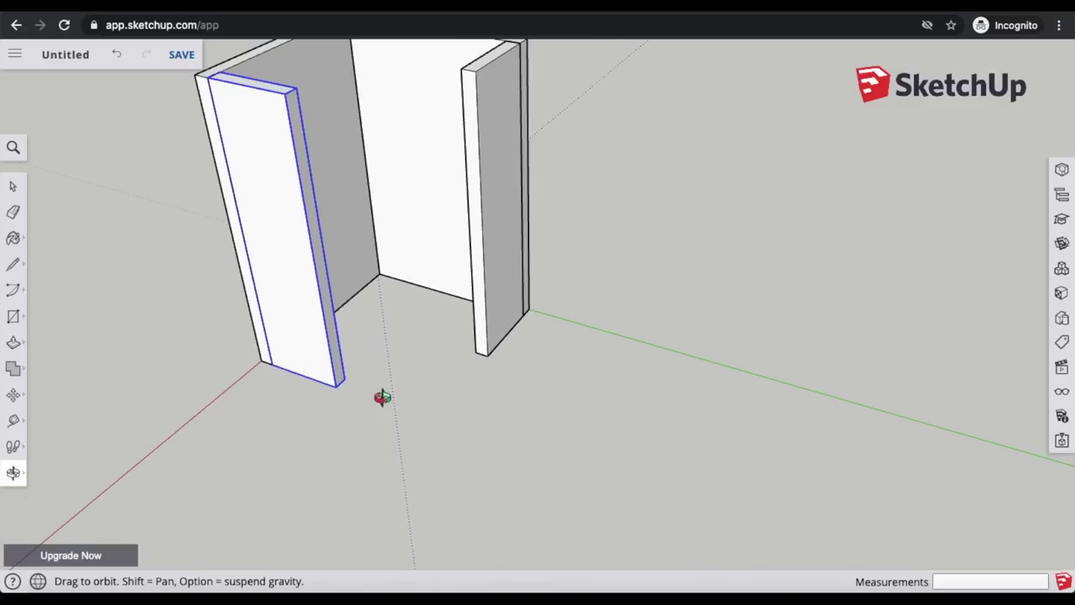
pyautogui.scroll(5, 372, 165)
pyautogui.moveTo(464, 416); pyautogui.dragTo(427, 302, button='middle')
pyautogui.press('space')
pyautogui.scroll(5, 384, 344)
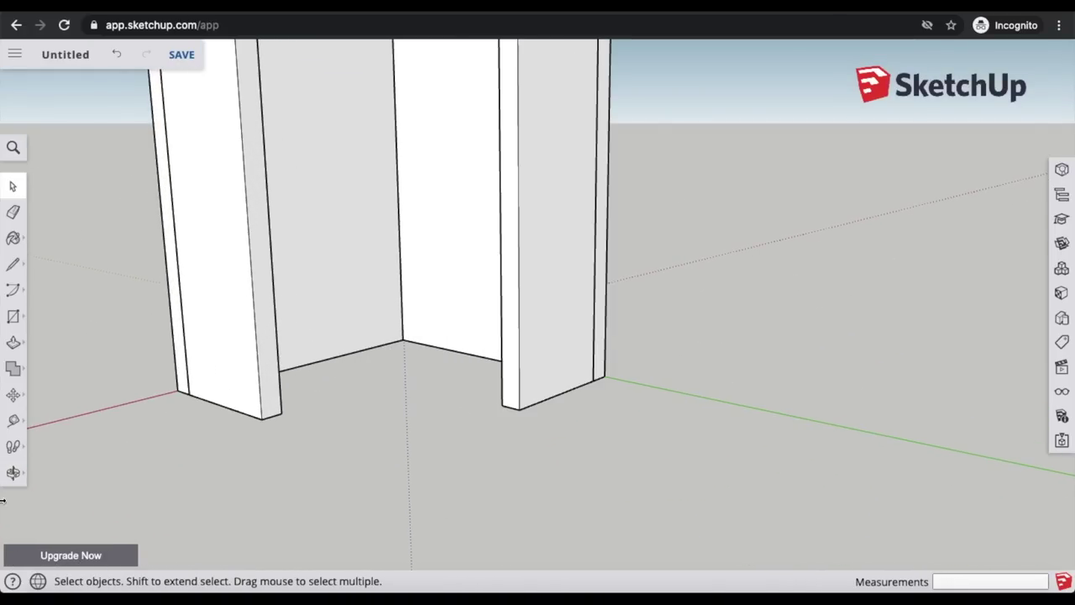
pyautogui.click(14, 472)
pyautogui.moveTo(415, 281); pyautogui.dragTo(585, 327)
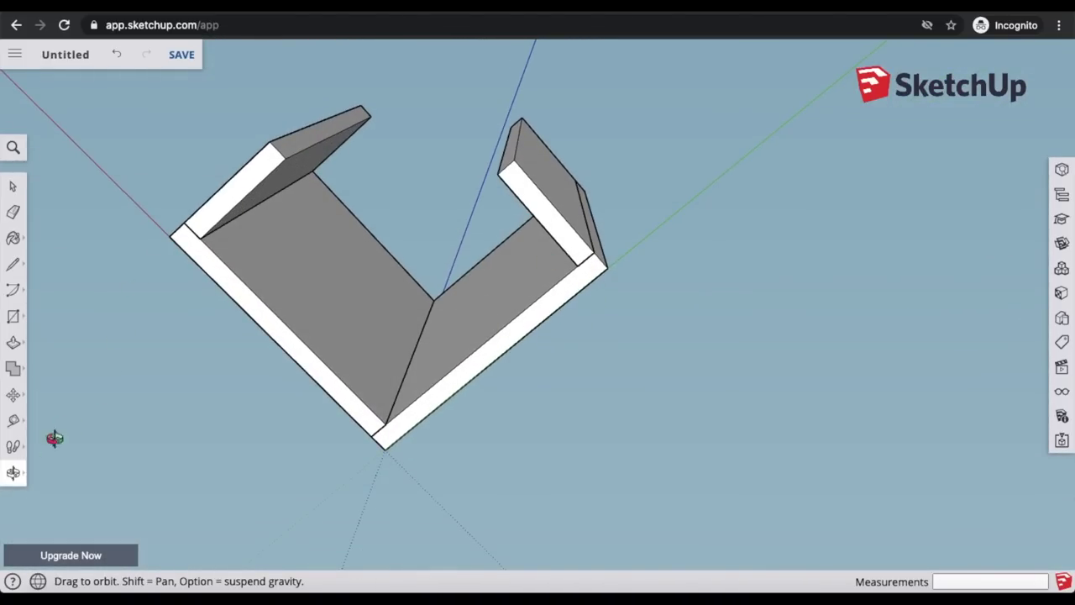
pyautogui.click(14, 316)
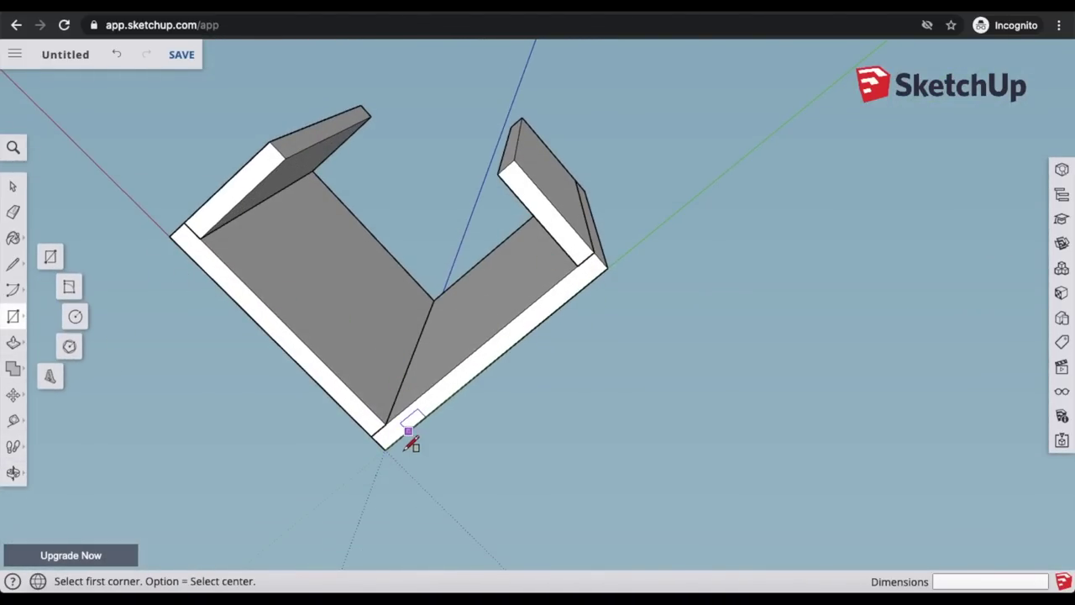
pyautogui.click(383, 449)
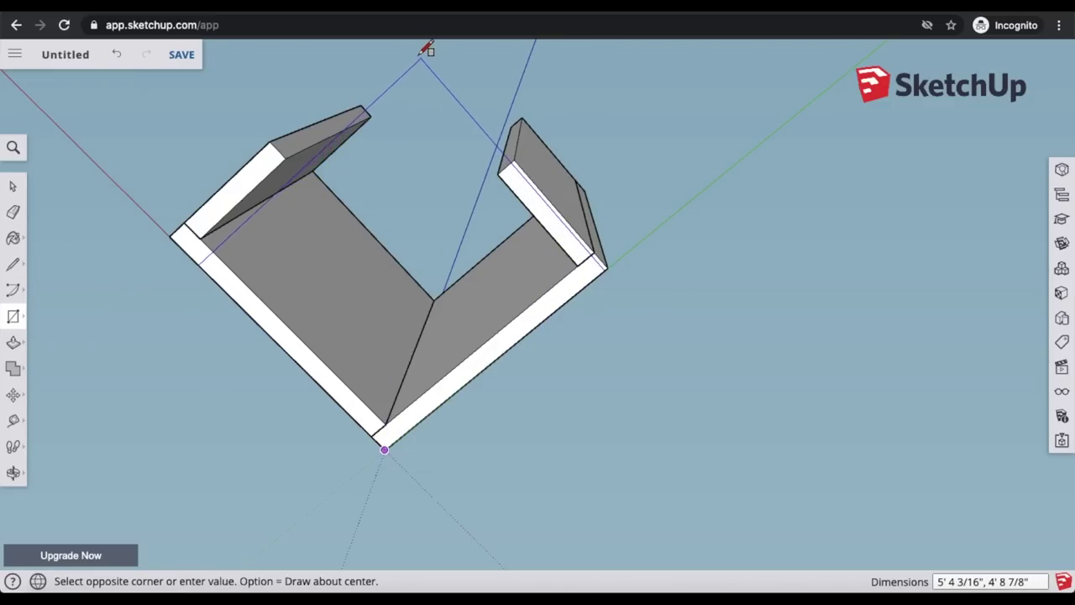
pyautogui.scroll(-1, 402, 47)
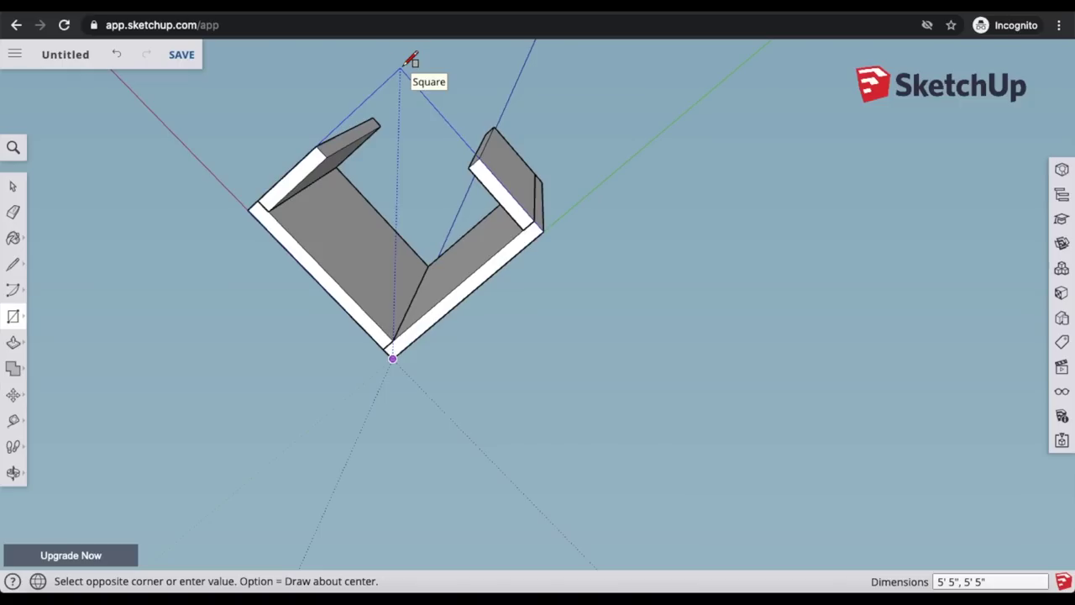
pyautogui.click(404, 62)
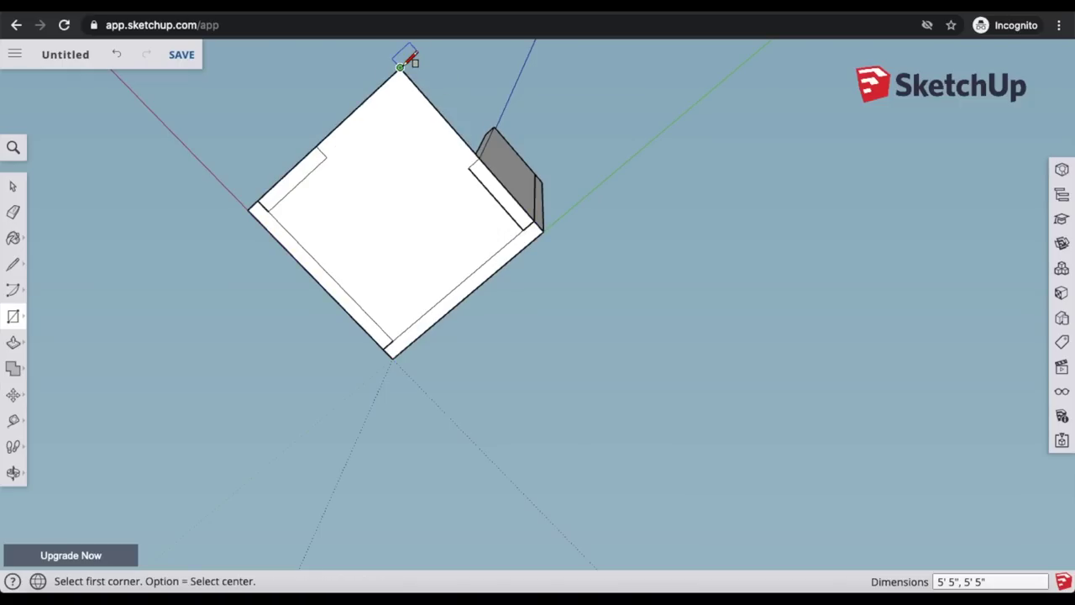
# Step: Push/Pull the square face under the walls downward 3/4" to form the floor slab
pyautogui.click(15, 341)
pyautogui.click(410, 217)
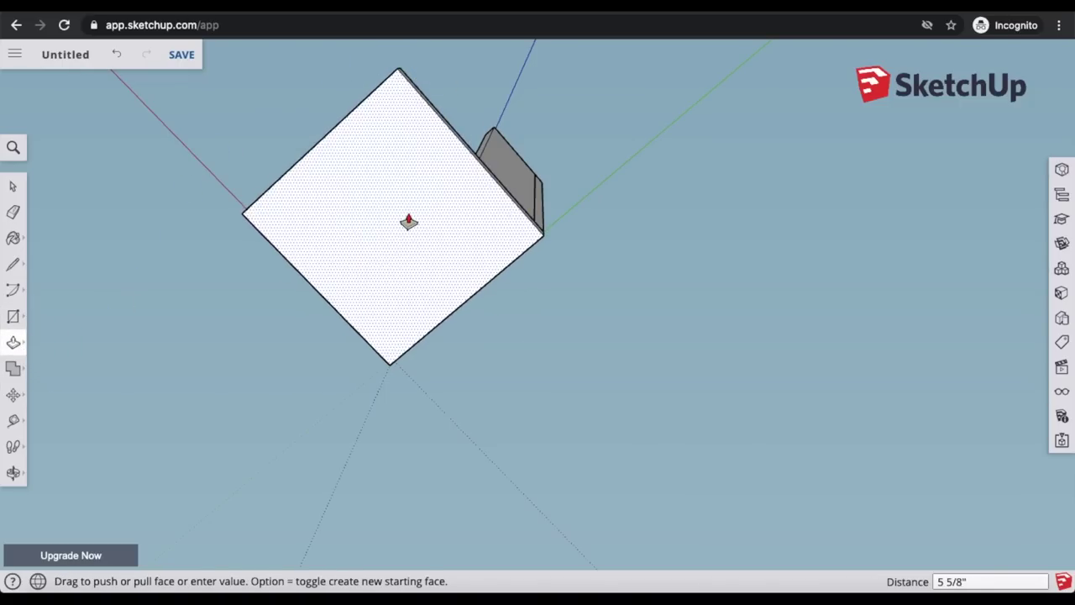
pyautogui.click(409, 218)
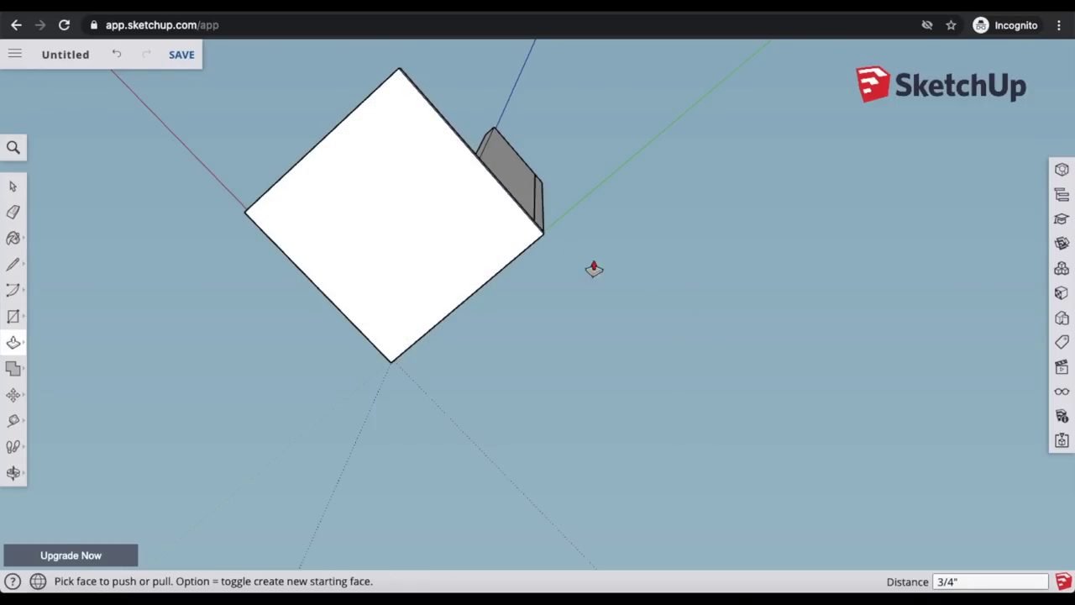
# Step: Select all geometry of the slab beneath the walls and make it a component with the definition name Floor
pyautogui.click(13, 472)
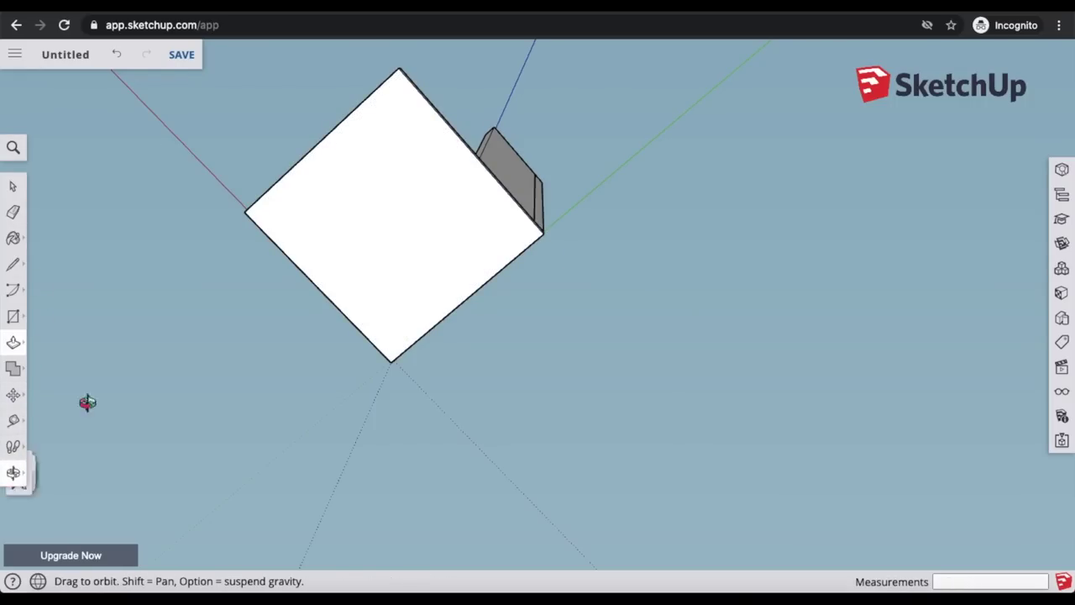
pyautogui.moveTo(86, 400); pyautogui.dragTo(483, 340)
pyautogui.scroll(-3, 437, 408)
pyautogui.moveTo(436, 408); pyautogui.dragTo(420, 185)
pyautogui.scroll(6, 420, 185)
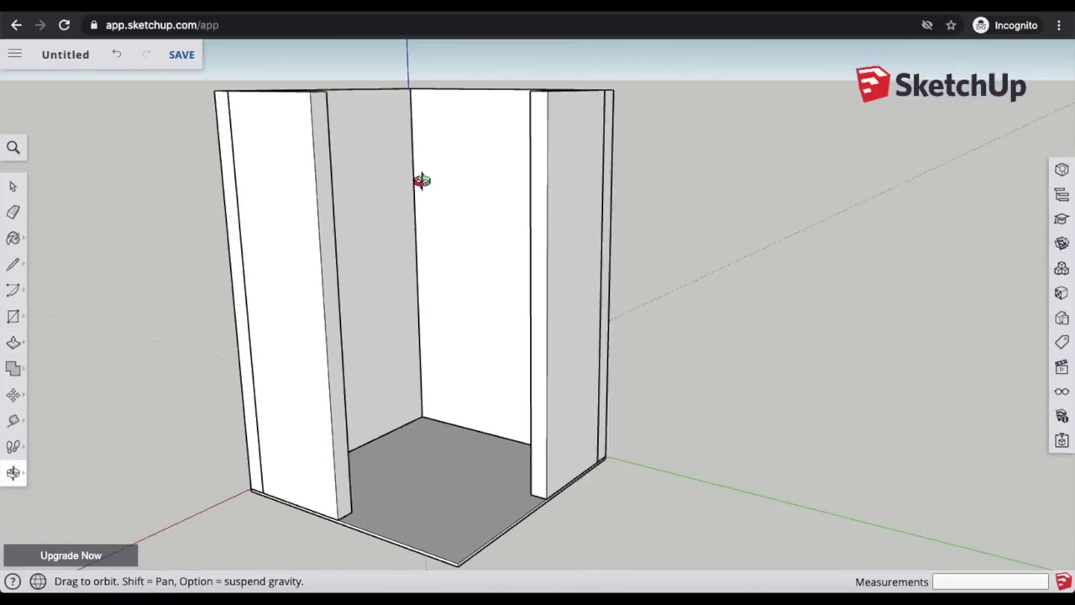
pyautogui.moveTo(389, 384); pyautogui.dragTo(233, 134)
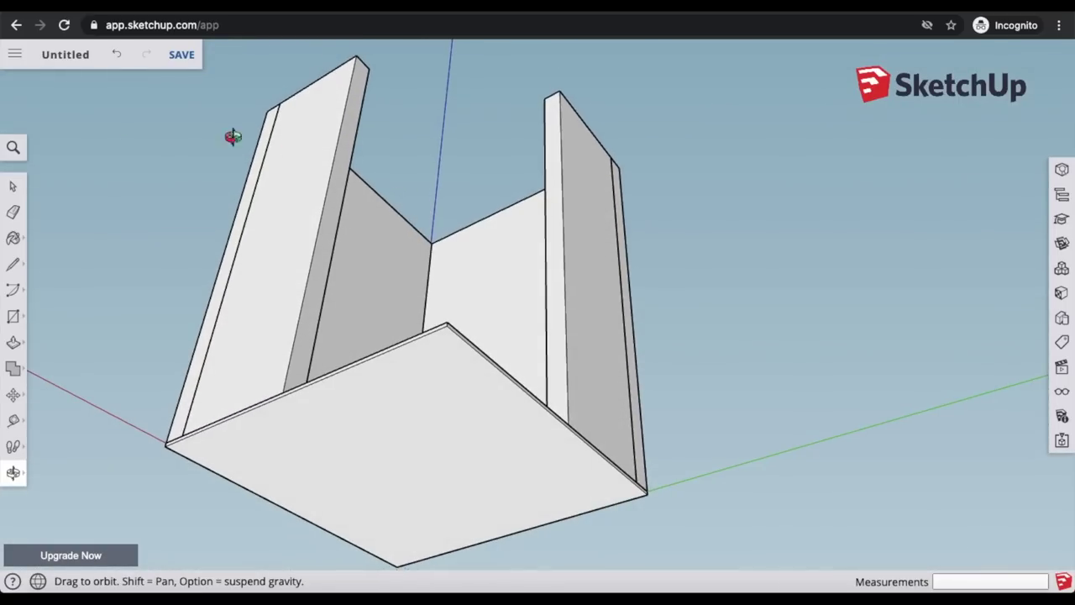
pyautogui.click(15, 186)
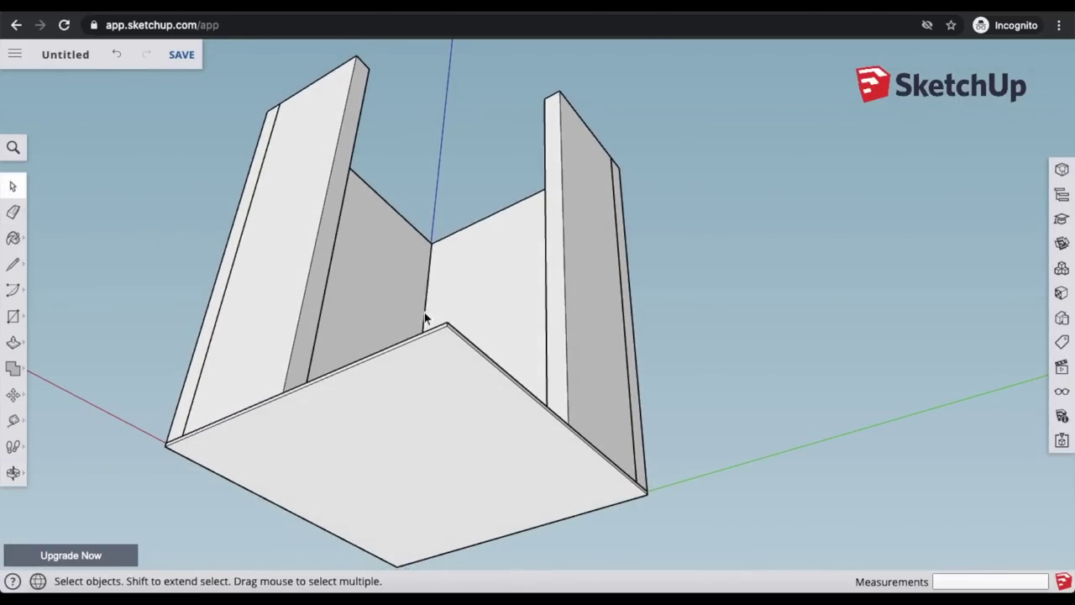
pyautogui.click(434, 447)
pyautogui.rightClick(435, 443)
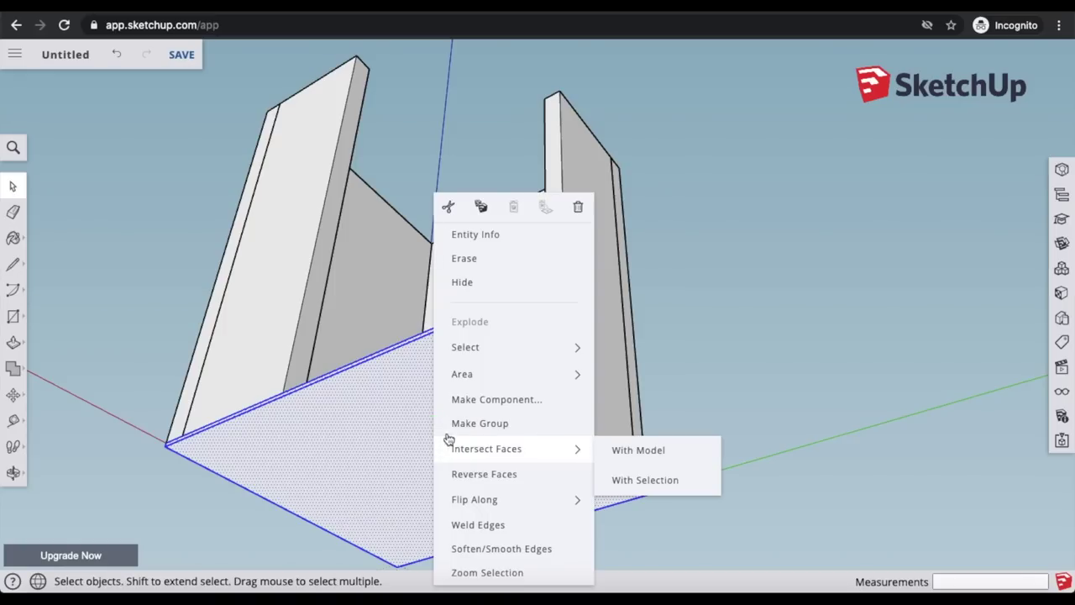
pyautogui.click(504, 401)
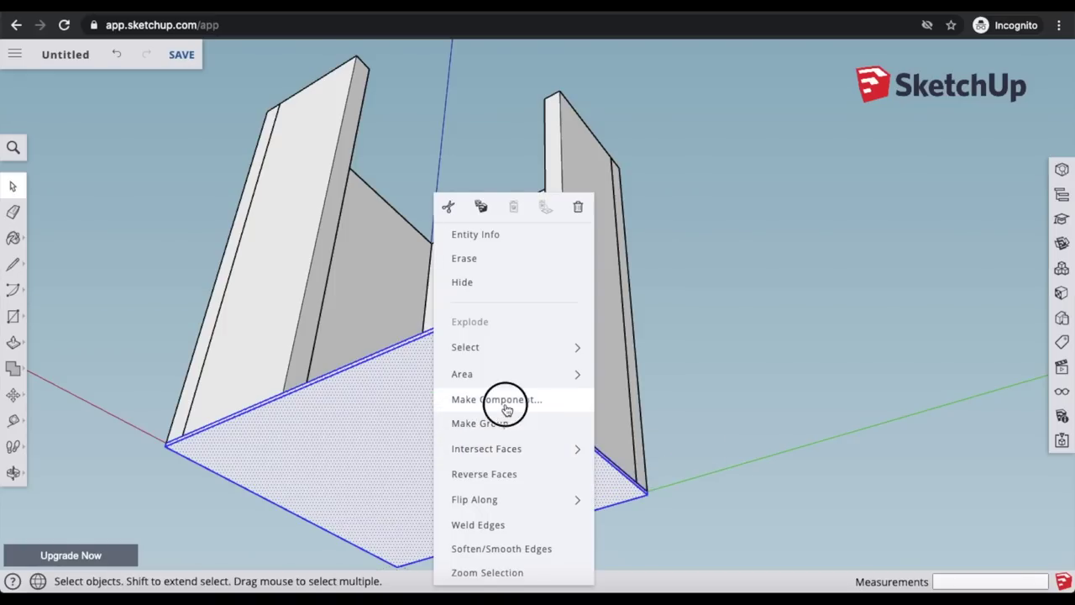
pyautogui.write('Floor')
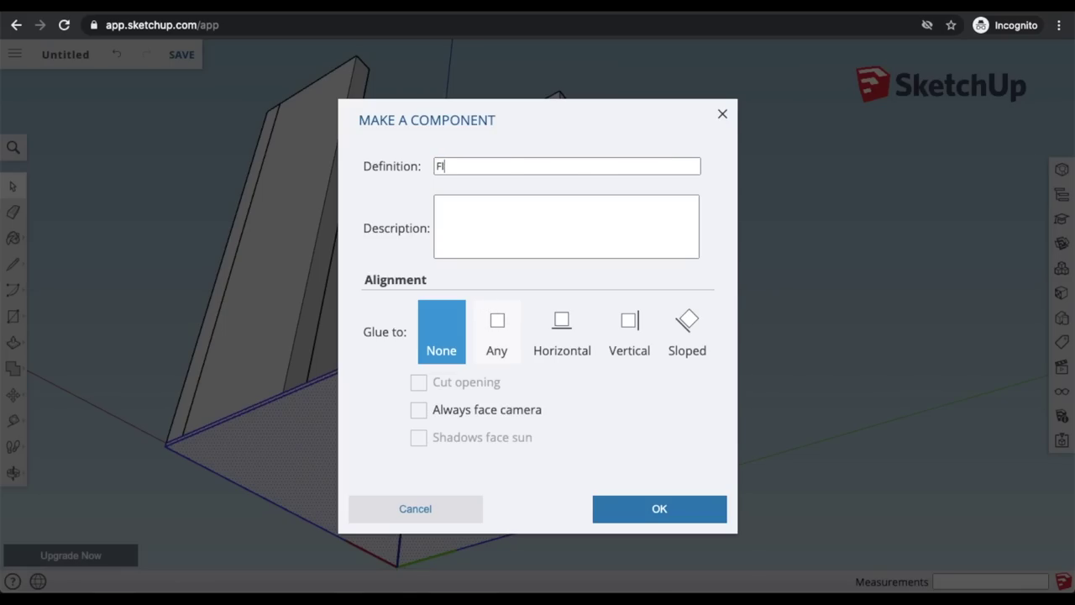
pyautogui.click(677, 517)
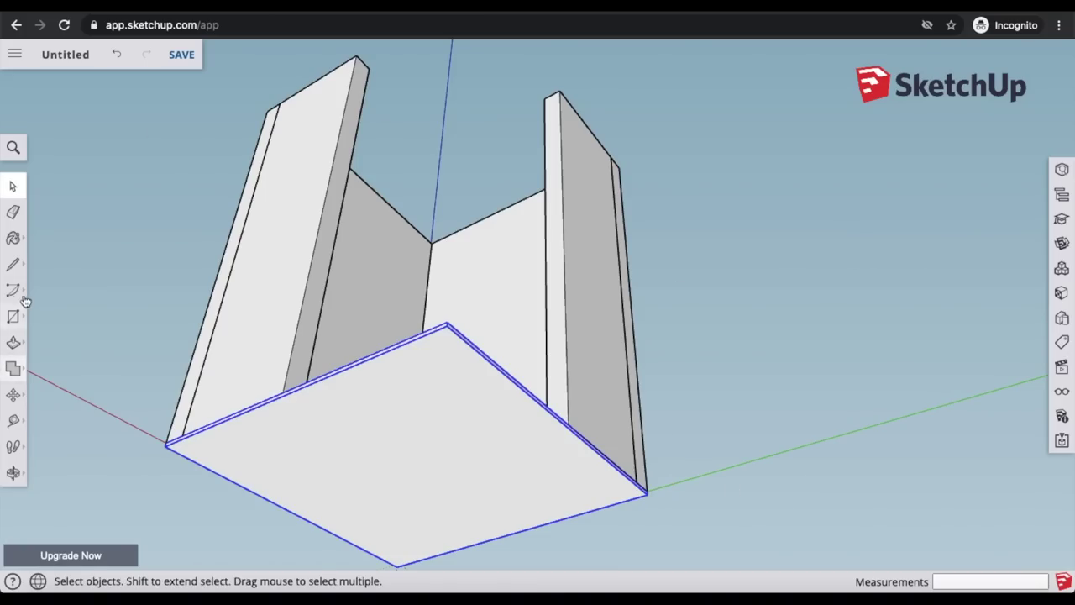
# Step: Search 3D Warehouse for "upper kitchen cabinet"
pyautogui.click(13, 472)
pyautogui.moveTo(492, 127); pyautogui.dragTo(434, 300)
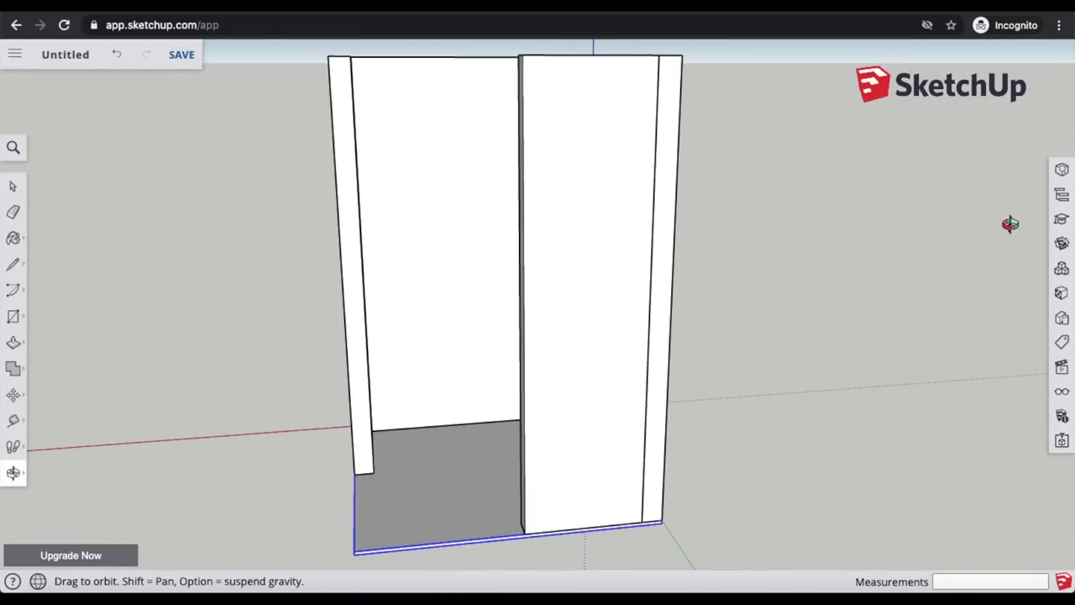
pyautogui.click(1062, 244)
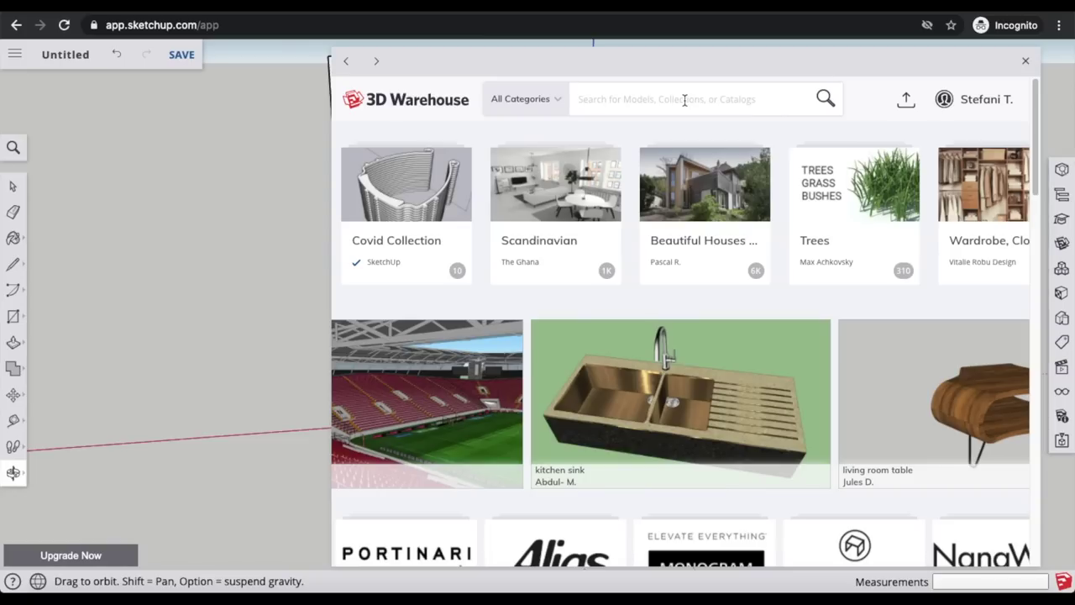
pyautogui.write('u')
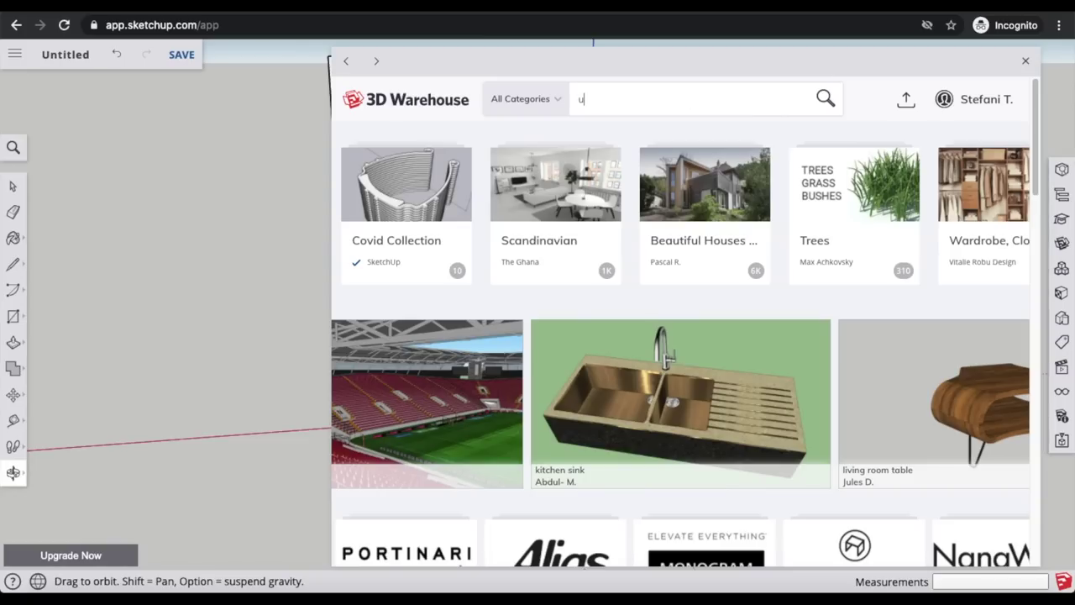
pyautogui.write('pper kitchen cabinet')
pyautogui.press('Return')
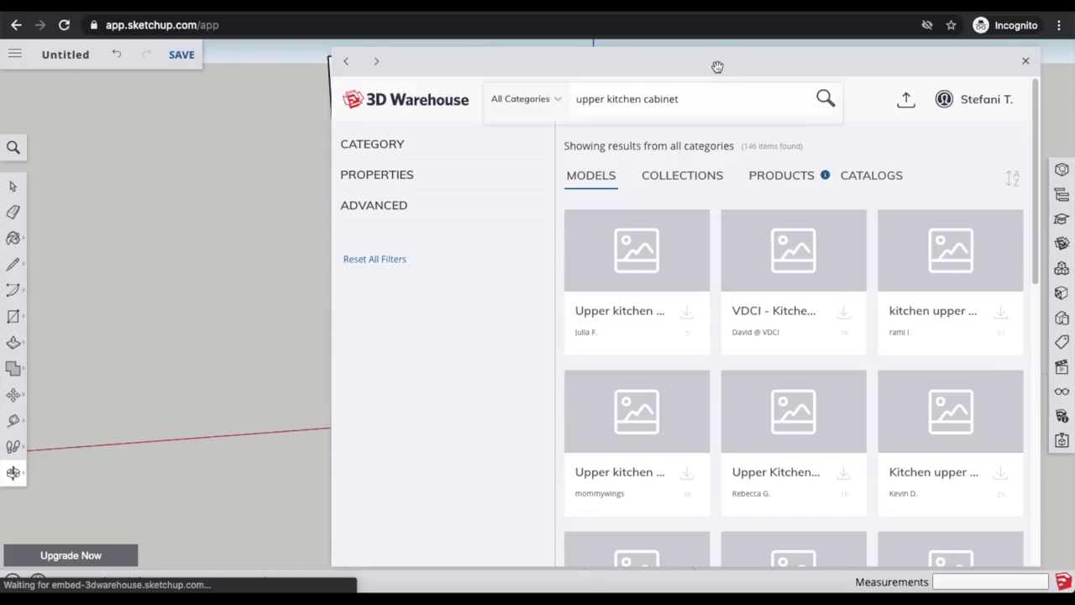
# Step: Insert the white two-door "90 M UPPER" cabinet from the search results and place it outside the room, near the red axis
pyautogui.moveTo(807, 57); pyautogui.dragTo(665, 58)
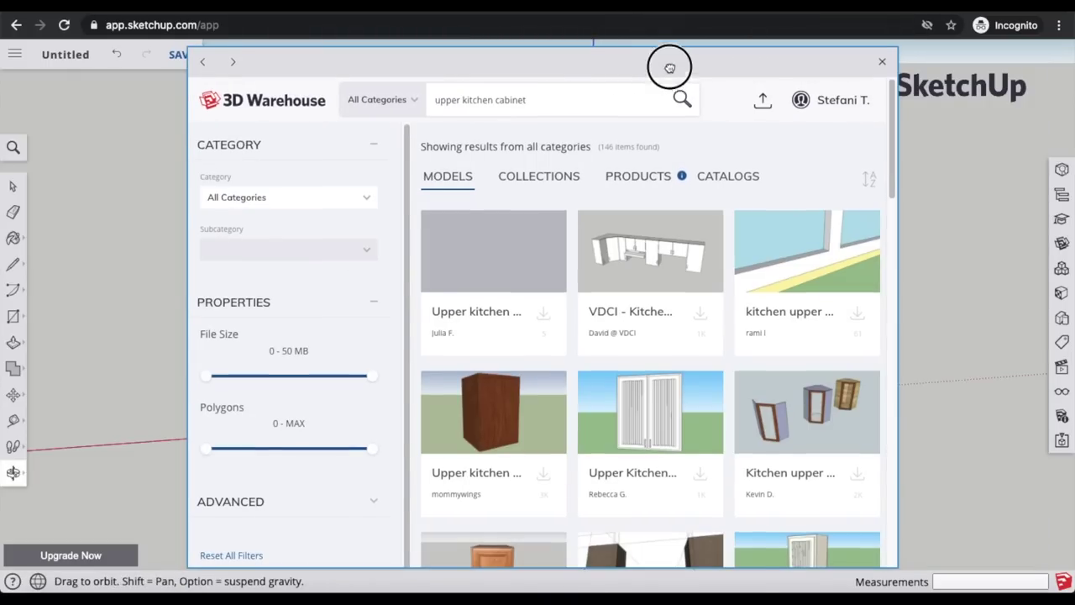
pyautogui.scroll(-5, 634, 310)
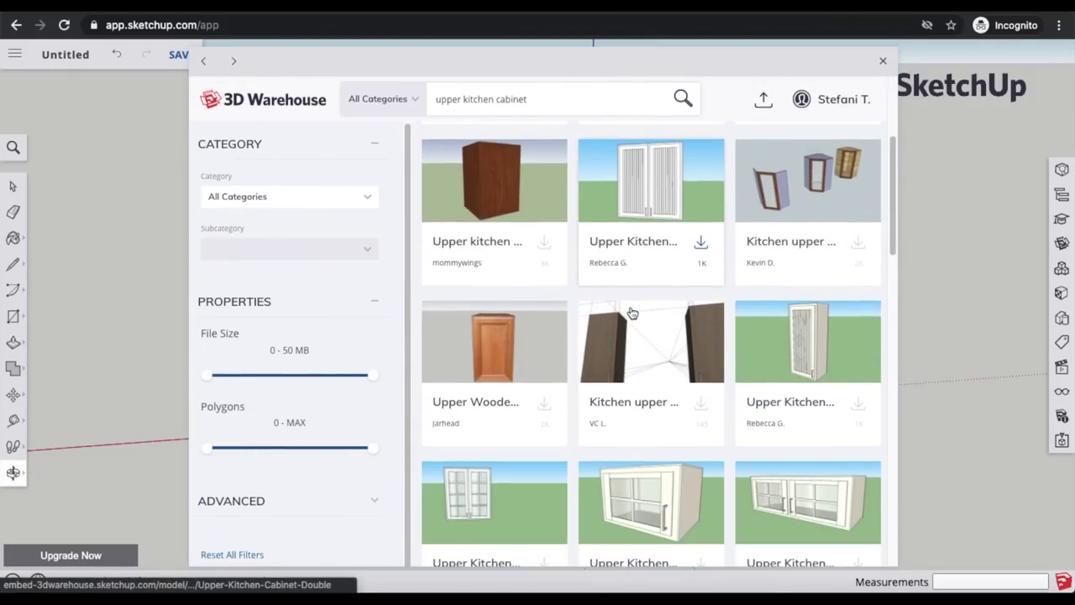
pyautogui.scroll(-2, 633, 312)
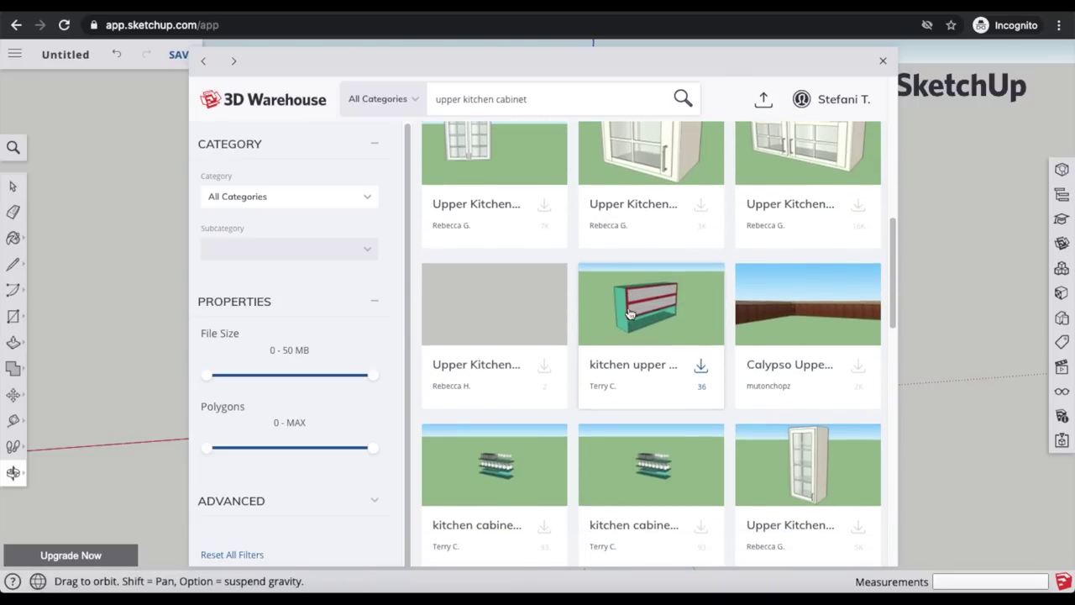
pyautogui.scroll(-5, 631, 312)
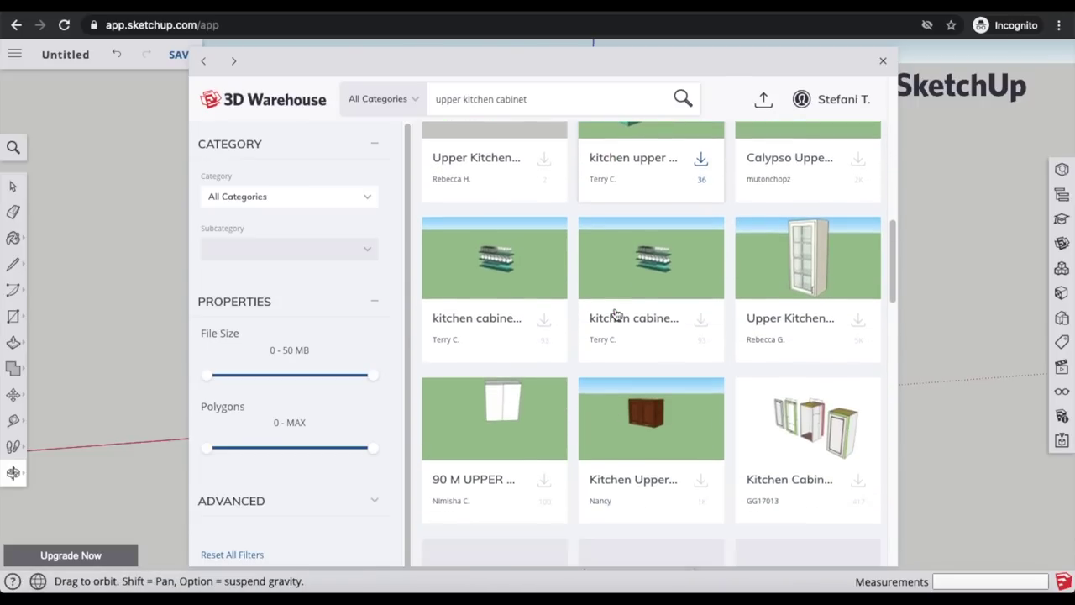
pyautogui.scroll(-3, 616, 314)
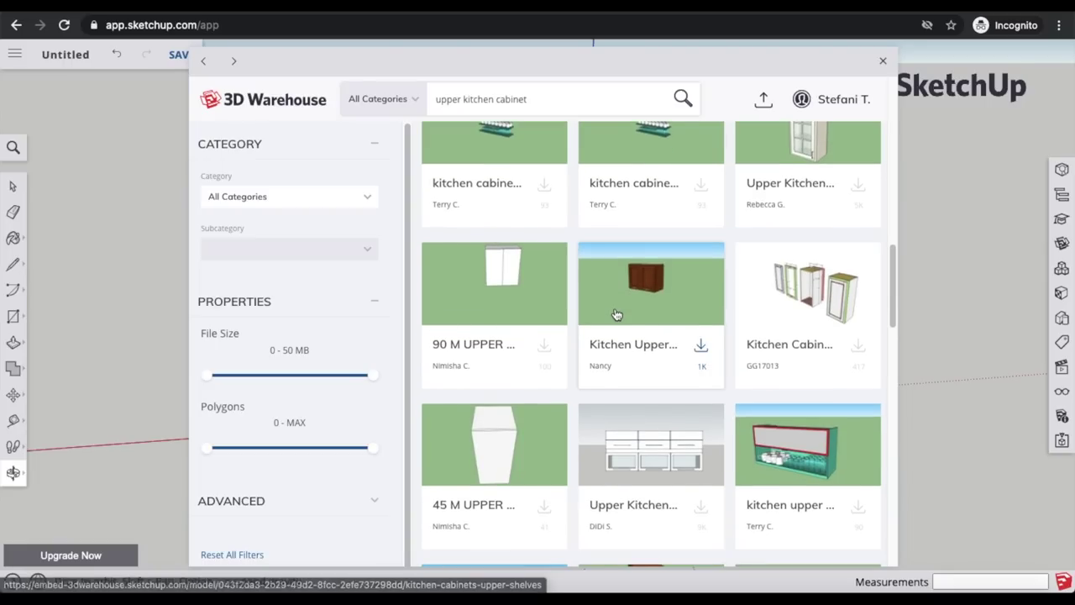
pyautogui.scroll(-1, 616, 314)
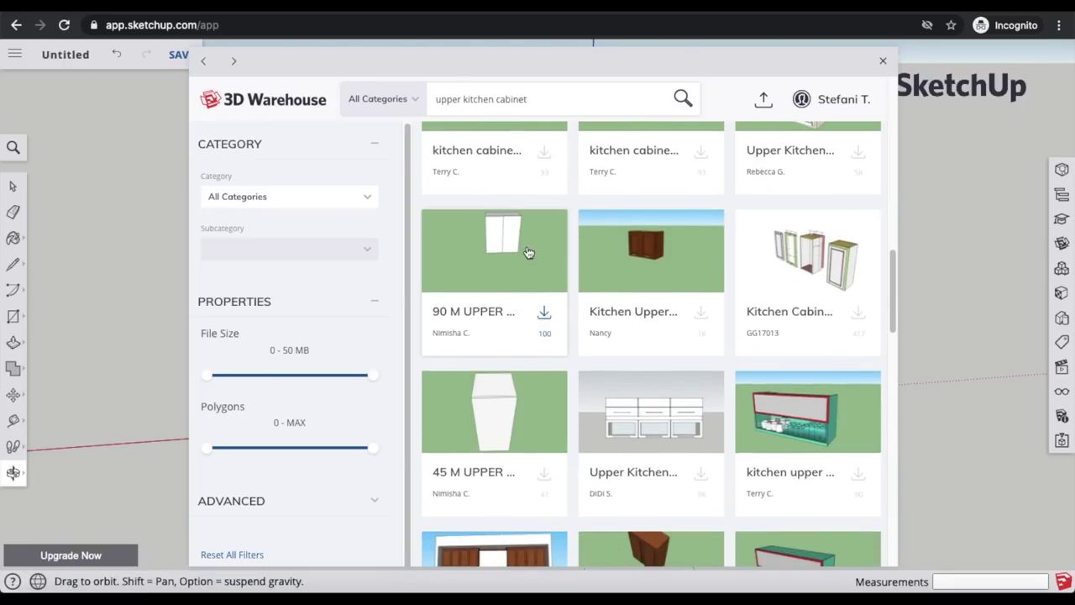
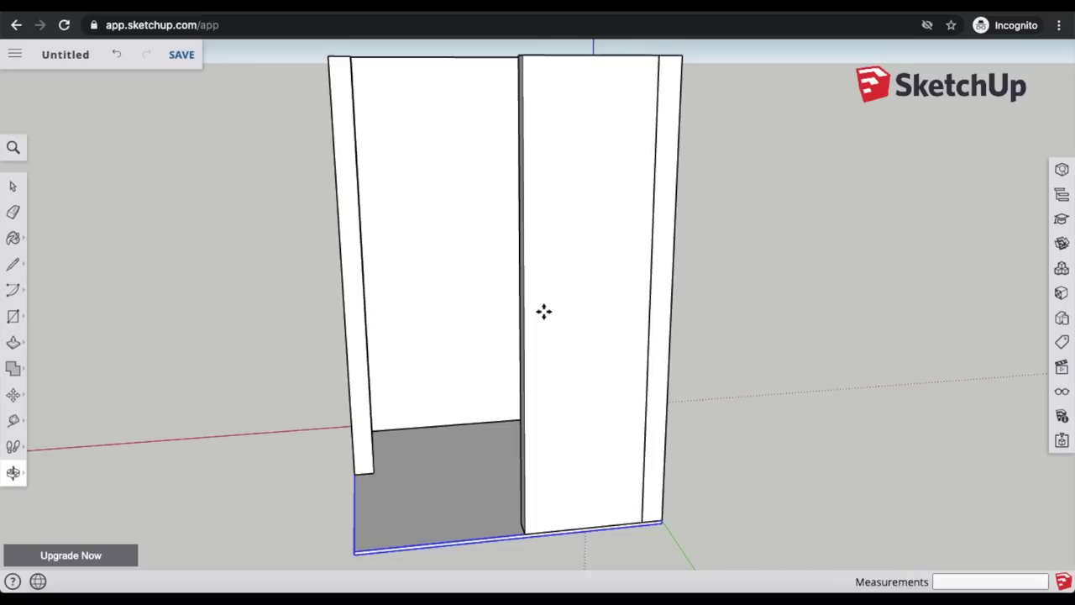
pyautogui.scroll(-5, 381, 257)
pyautogui.scroll(2, 338, 334)
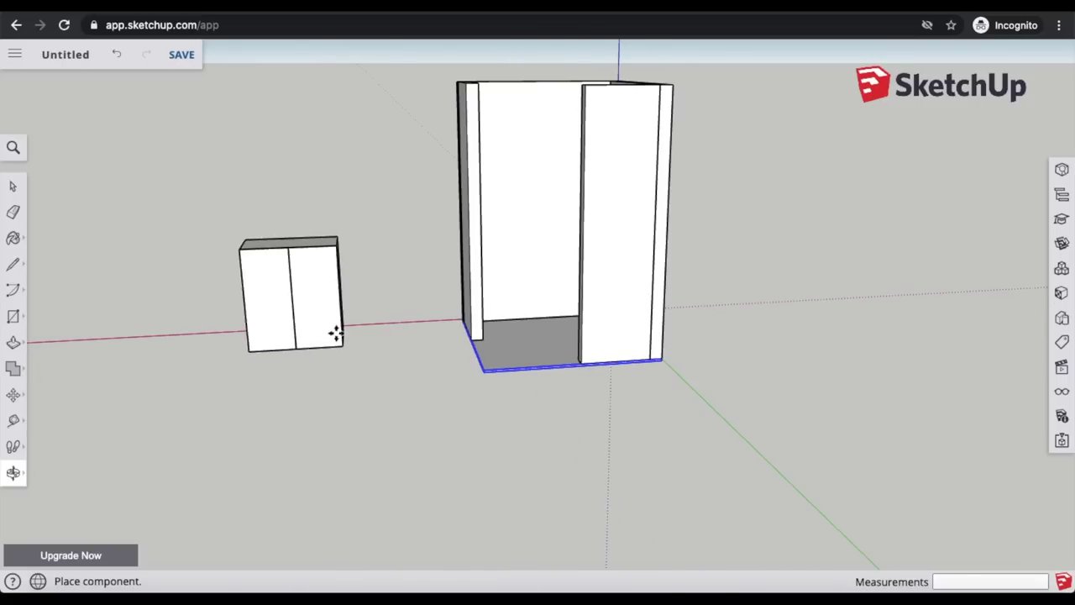
pyautogui.click(327, 334)
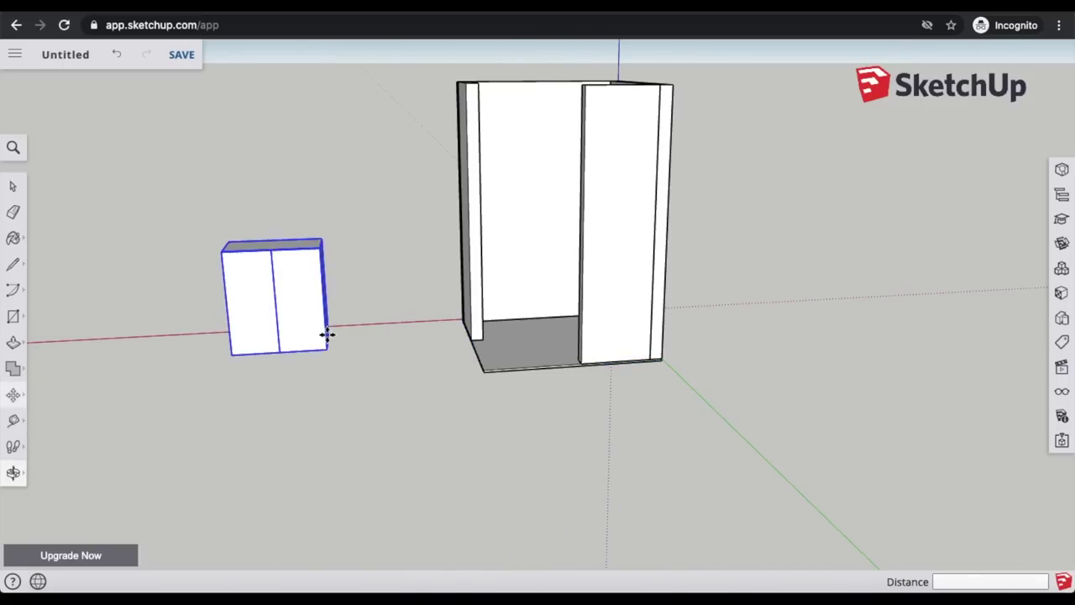
# Step: Place a Tape Measure guide on top of the cabinet, 1' from and parallel to its back edge
pyautogui.press('m')
pyautogui.scroll(3, 253, 254)
pyautogui.scroll(2, 254, 254)
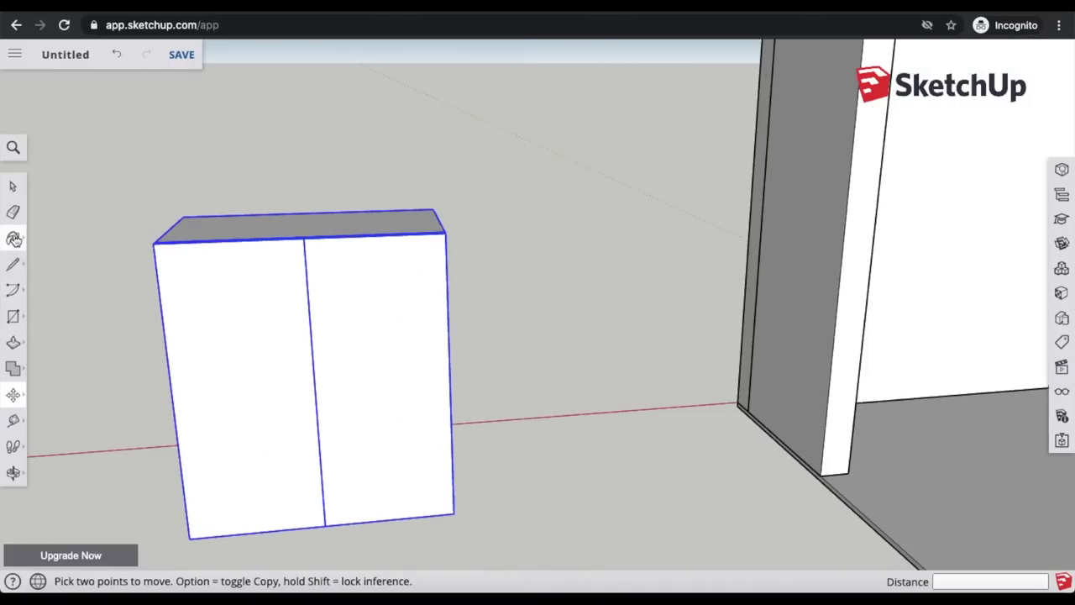
pyautogui.click(12, 472)
pyautogui.moveTo(372, 186); pyautogui.dragTo(367, 364)
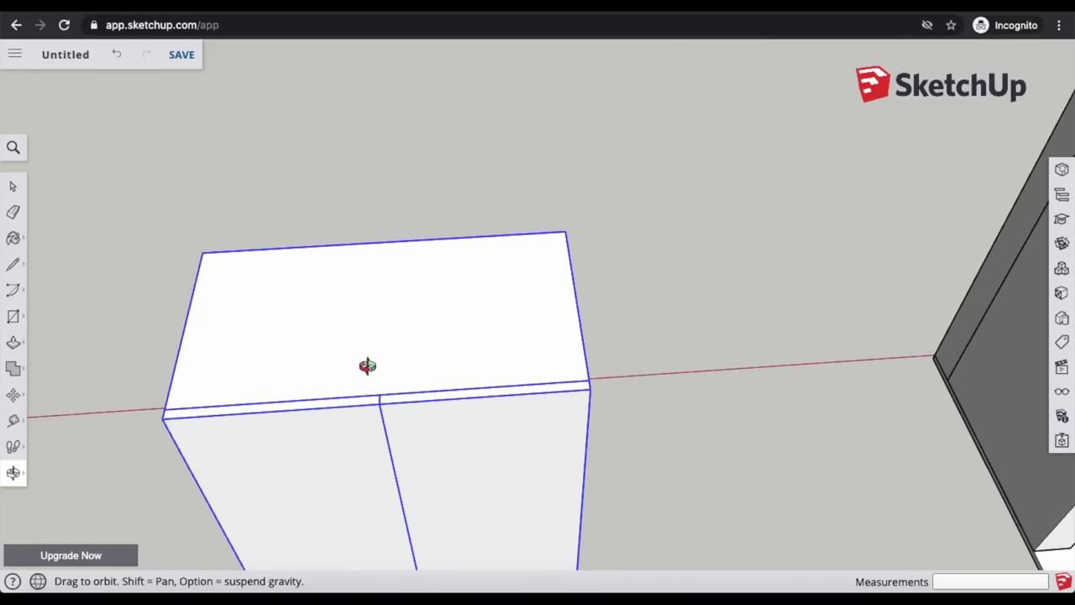
pyautogui.click(12, 422)
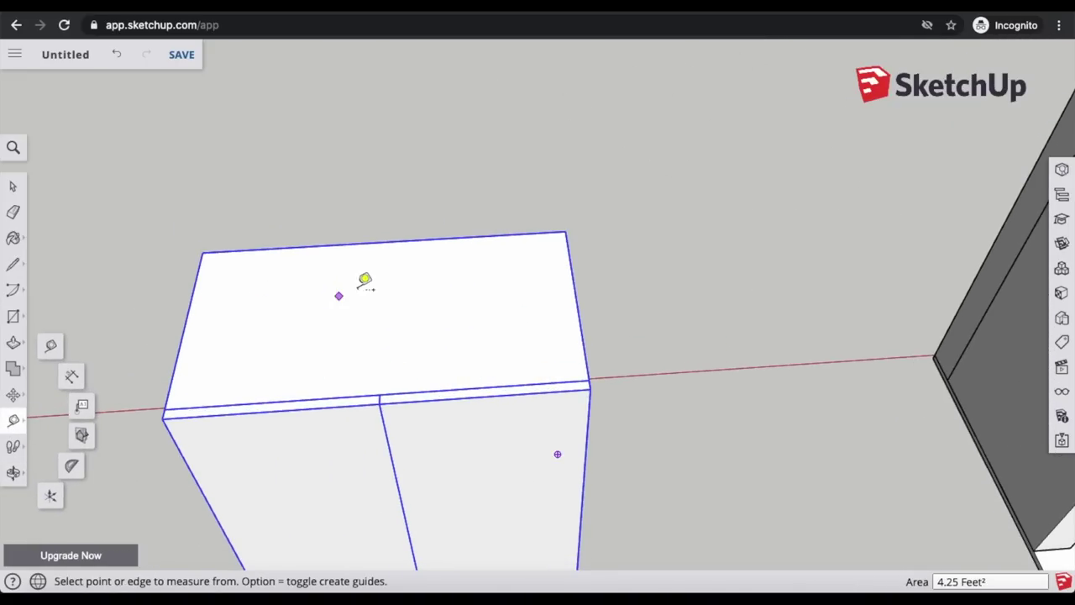
pyautogui.click(435, 240)
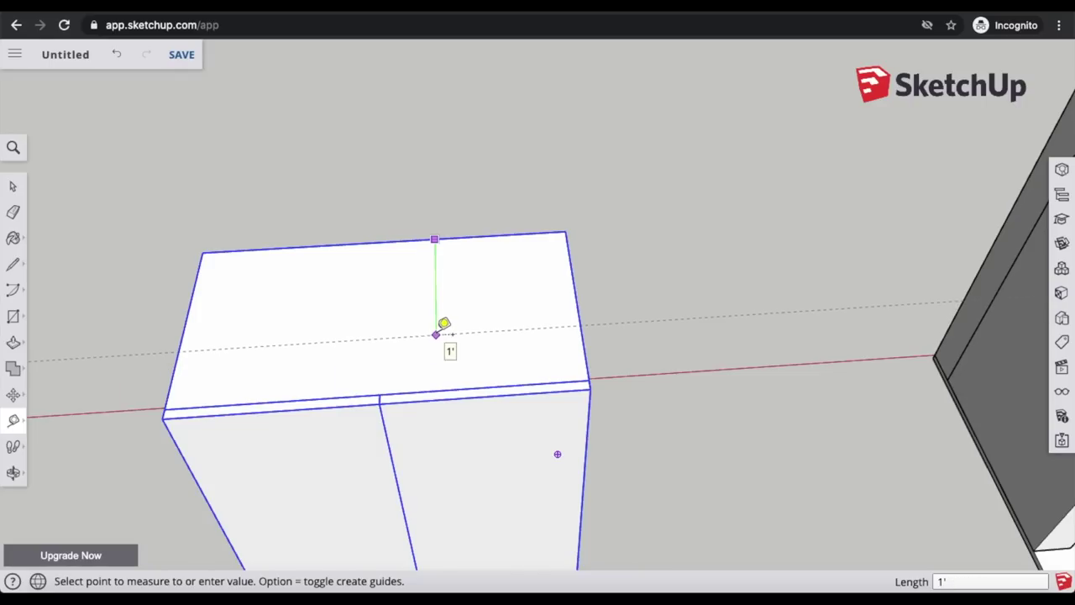
pyautogui.click(435, 334)
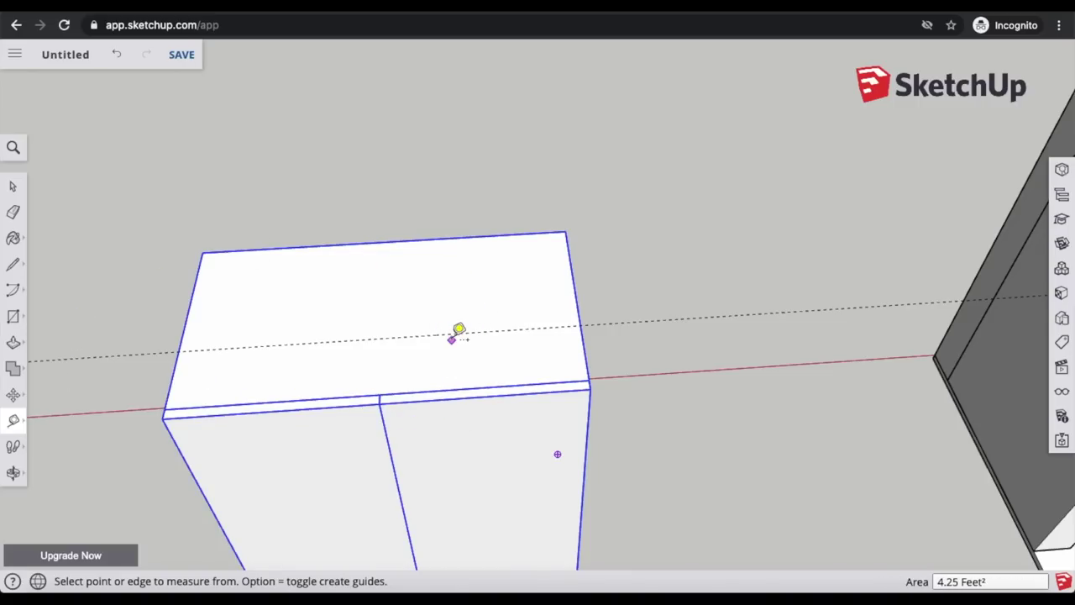
# Step: Scale the cabinet's depth down to the 1' guide and measure the resulting depth
pyautogui.click(13, 394)
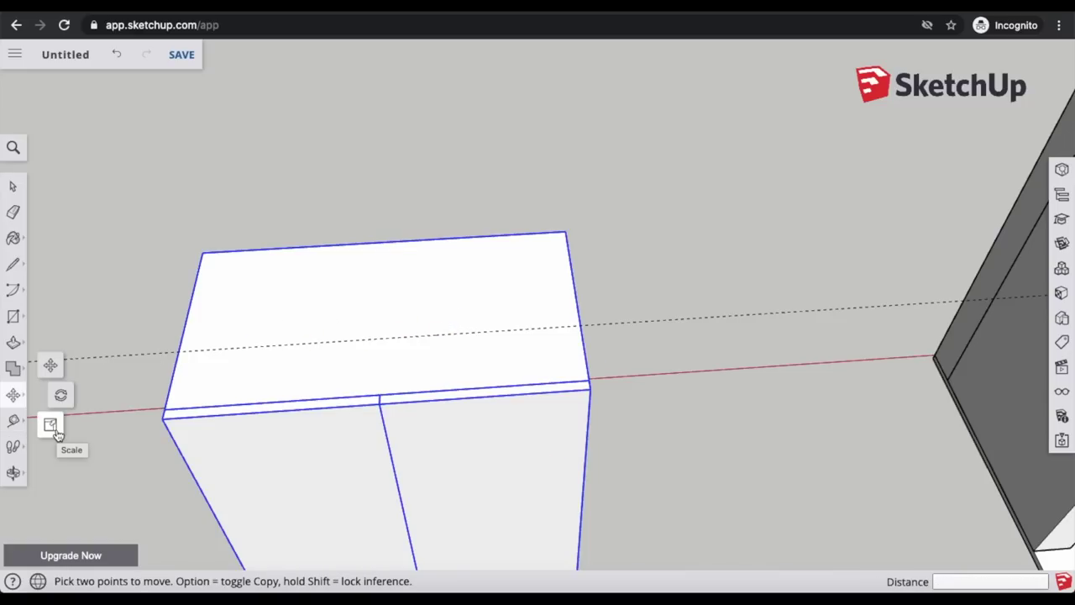
pyautogui.click(56, 431)
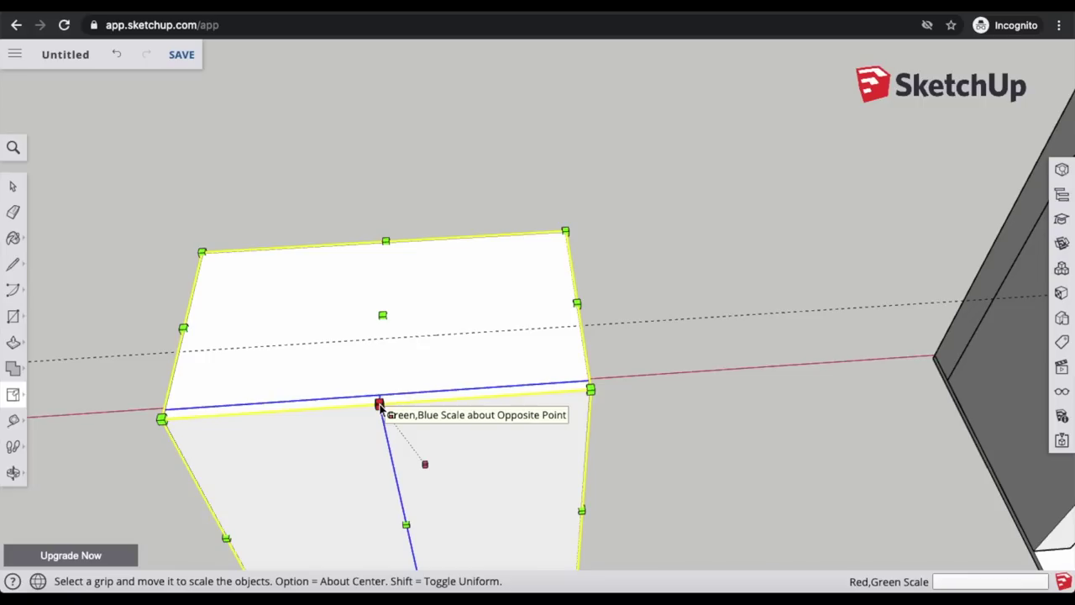
pyautogui.moveTo(379, 404); pyautogui.dragTo(396, 343)
pyautogui.scroll(2, 314, 279)
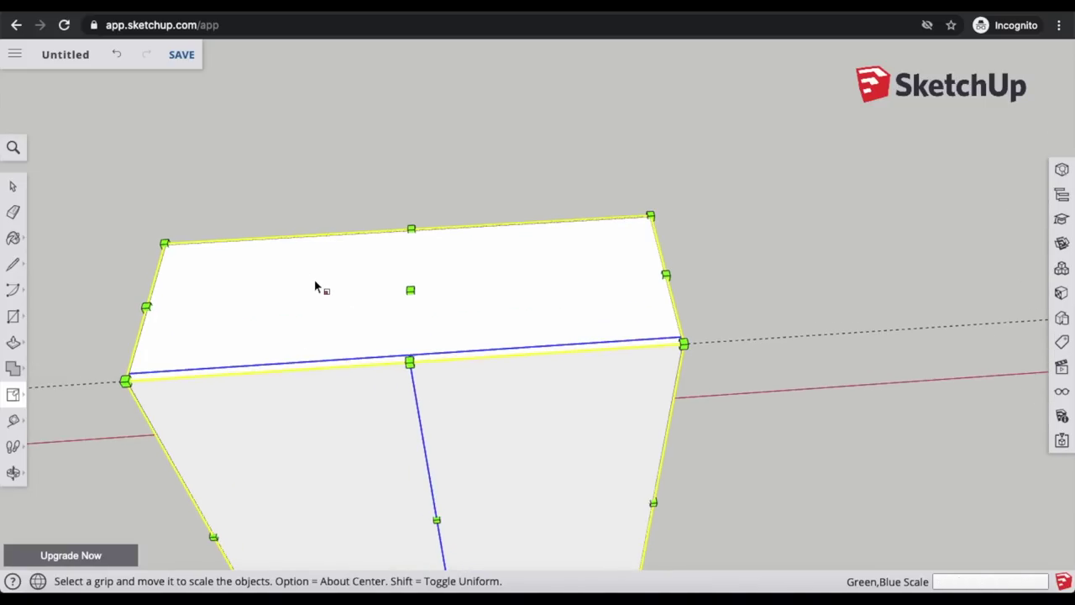
pyautogui.click(13, 421)
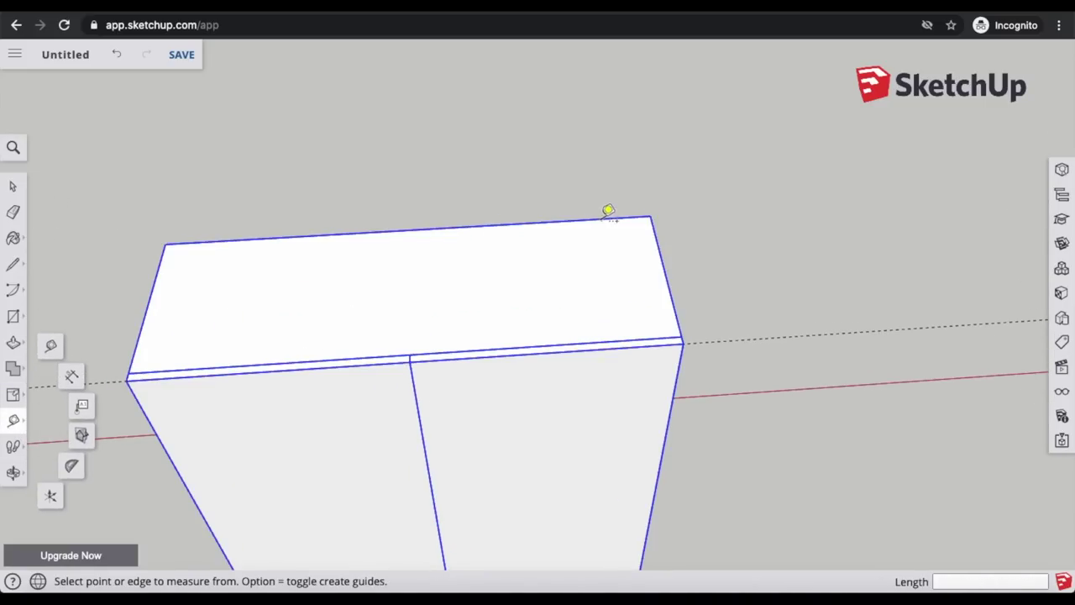
pyautogui.click(541, 222)
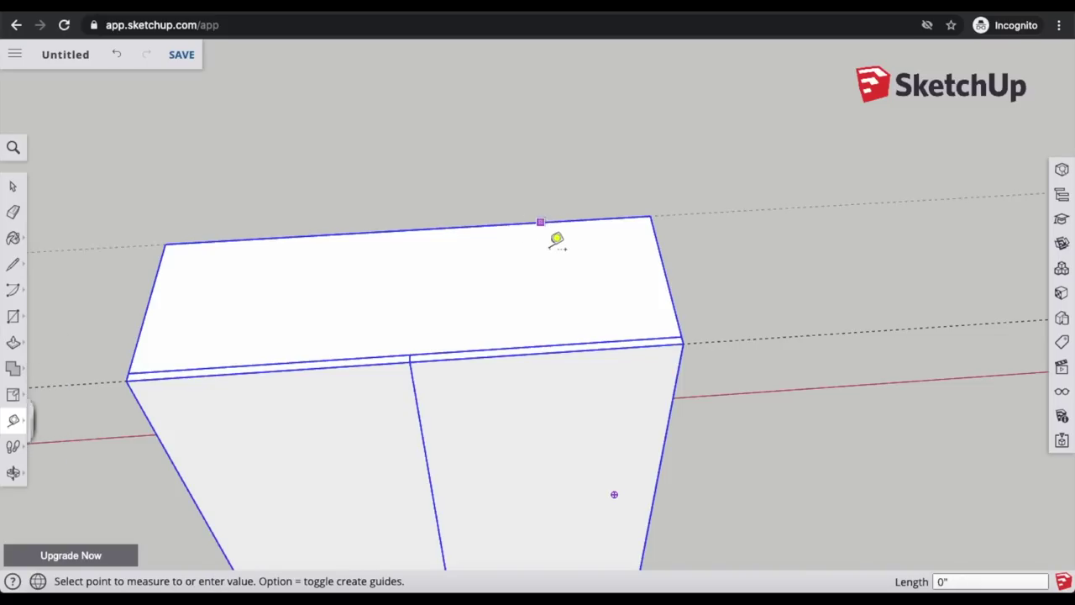
pyautogui.click(559, 350)
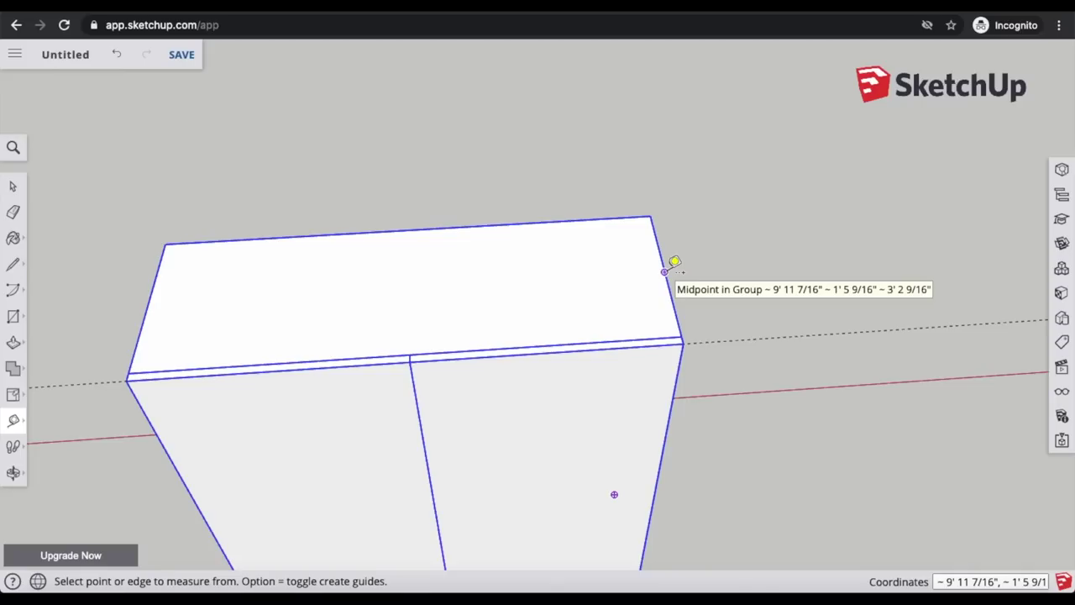
# Step: Place a guide across the cabinet top 30" from the side edge nearest the room
pyautogui.click(663, 271)
pyautogui.click(348, 287)
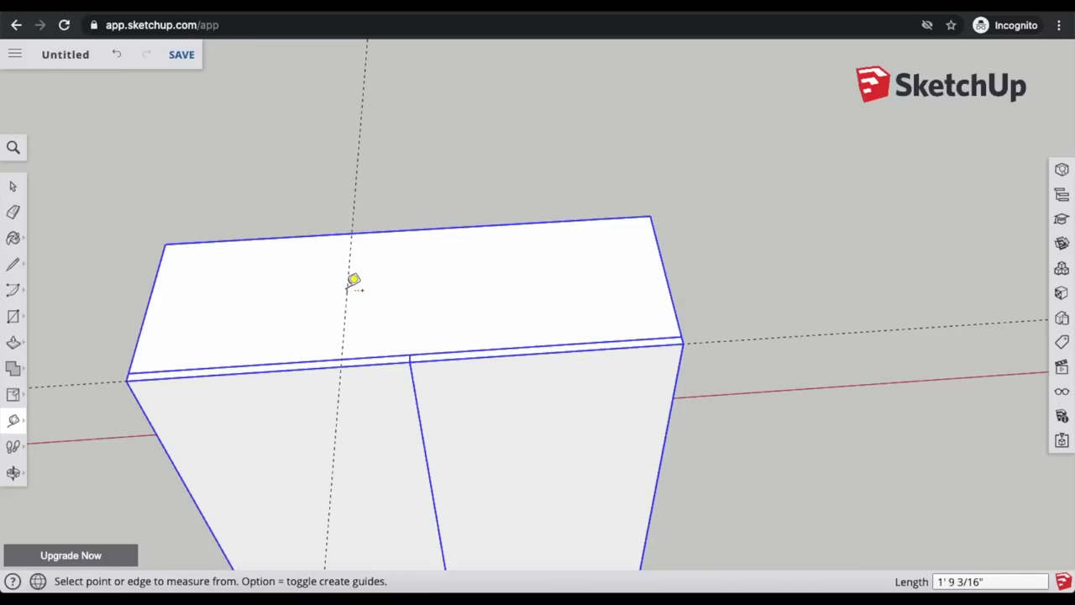
pyautogui.write('30')
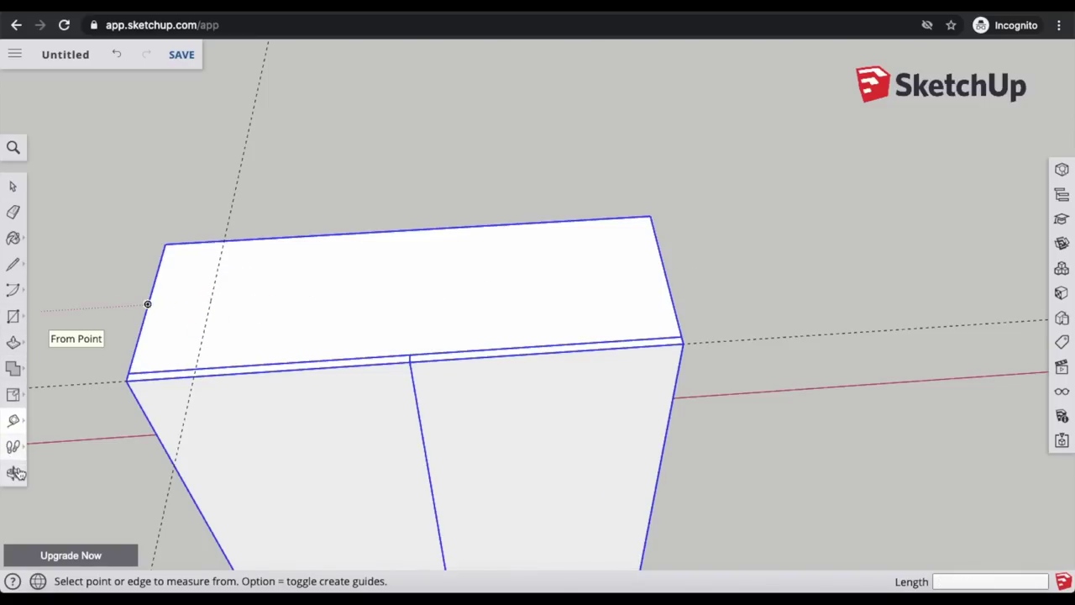
# Step: Scale the cabinet's width down to the 30" guide and delete the guide lines
pyautogui.click(14, 395)
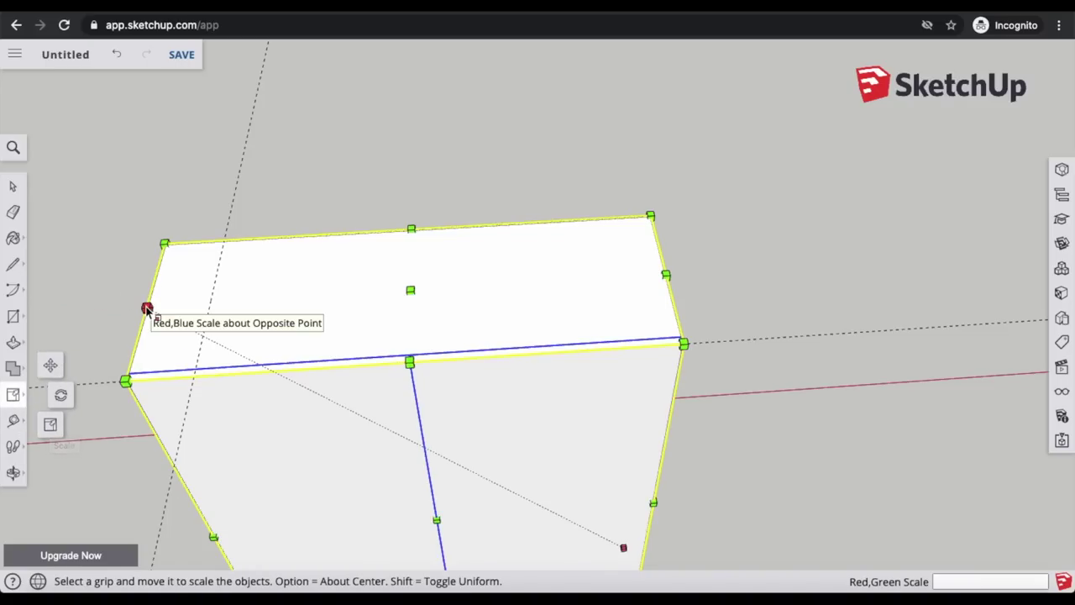
pyautogui.moveTo(147, 309); pyautogui.dragTo(216, 316)
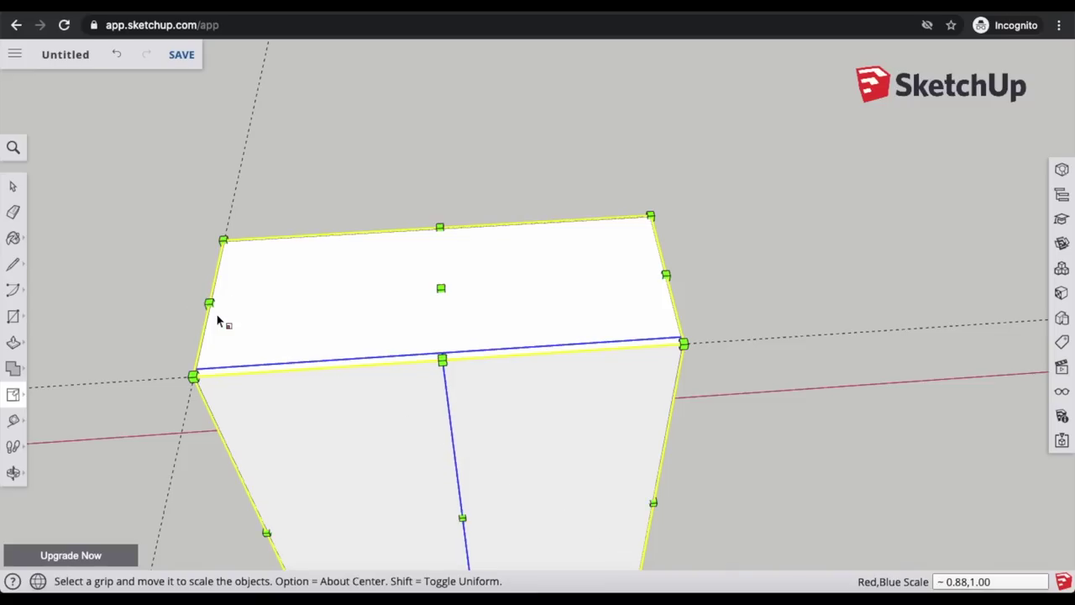
pyautogui.press('t')
pyautogui.click(12, 185)
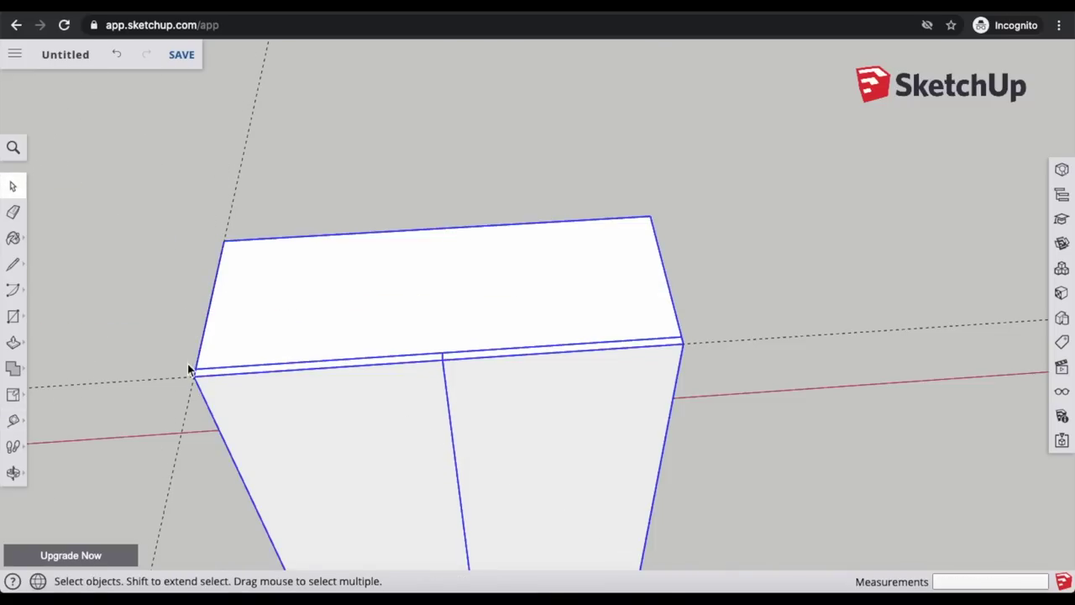
pyautogui.click(239, 179)
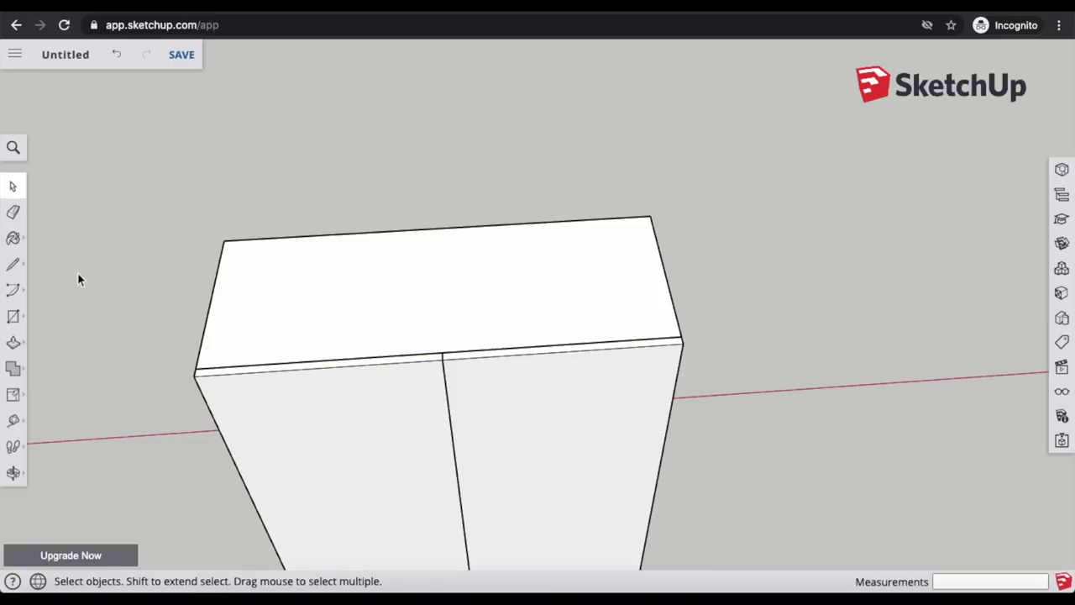
# Step: Measure the cabinet's height and place a guide 2' 6" above the bottom edge of its side panel
pyautogui.click(13, 472)
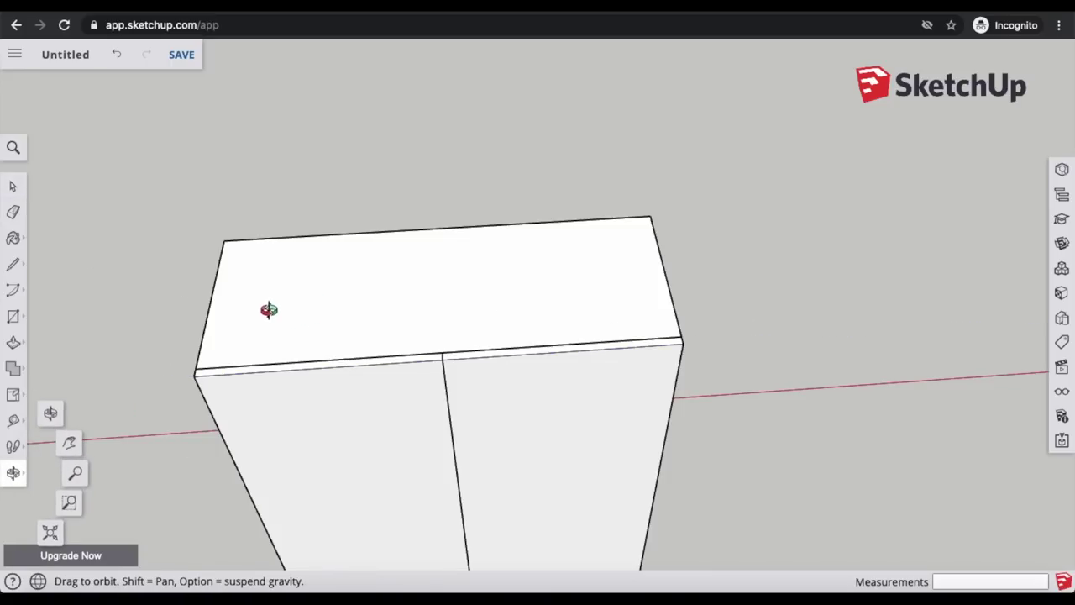
pyautogui.moveTo(211, 346); pyautogui.dragTo(240, 412)
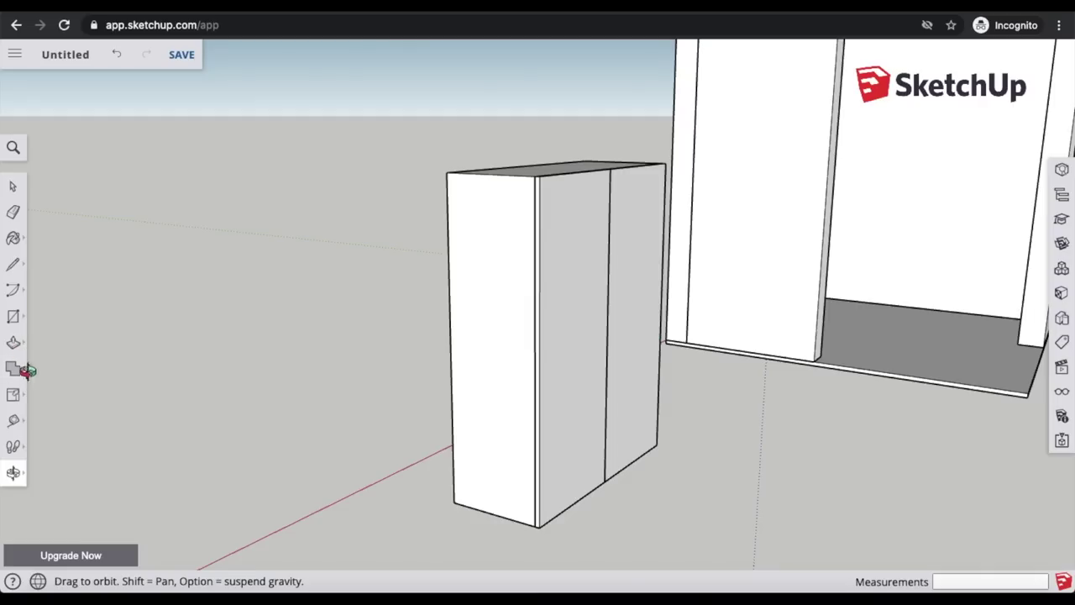
pyautogui.click(13, 420)
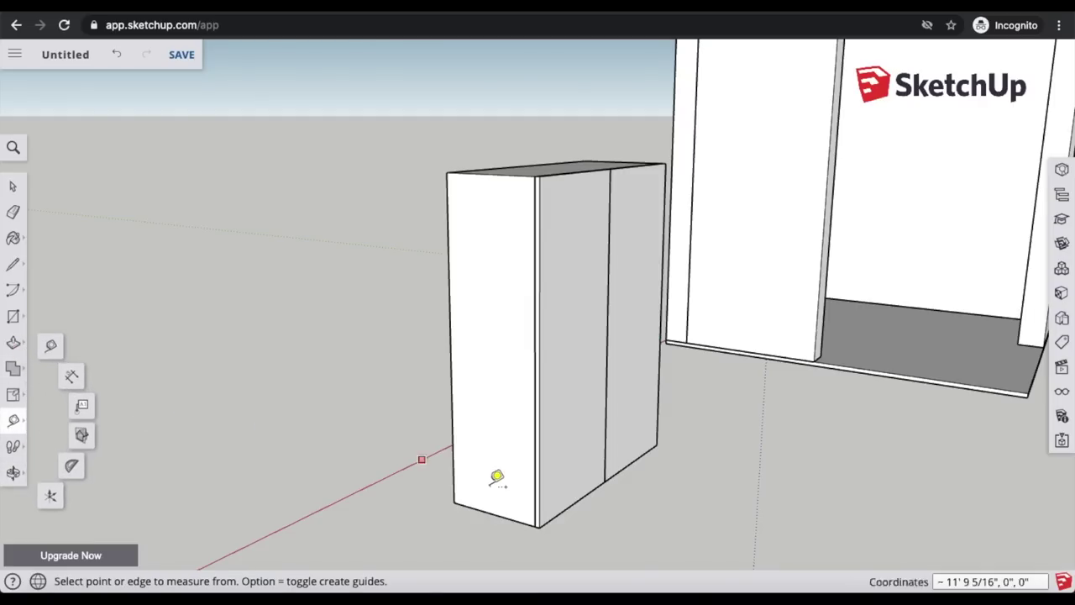
pyautogui.click(490, 172)
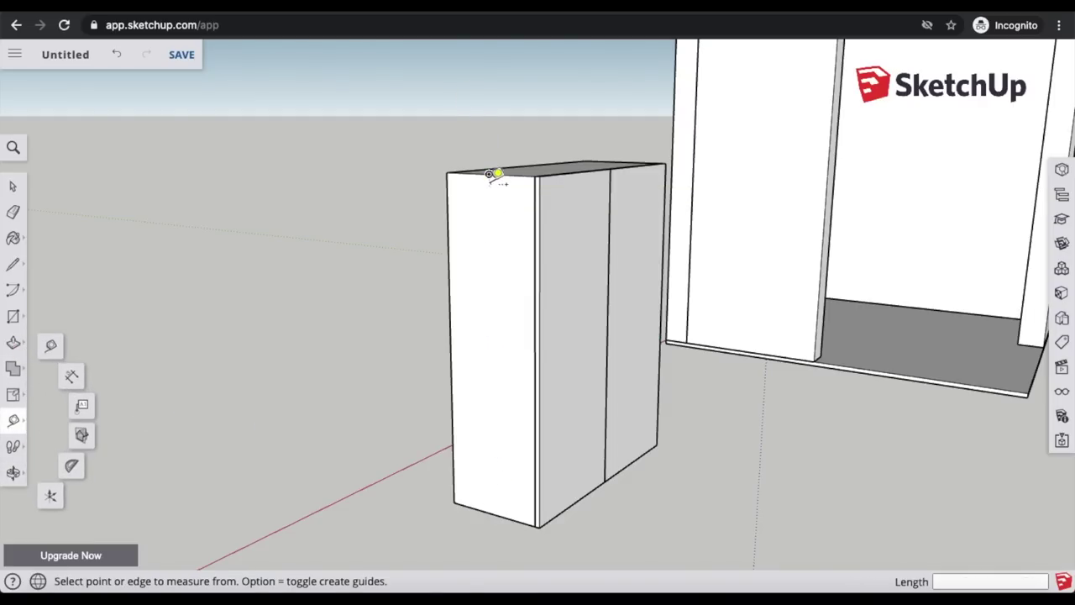
pyautogui.click(493, 513)
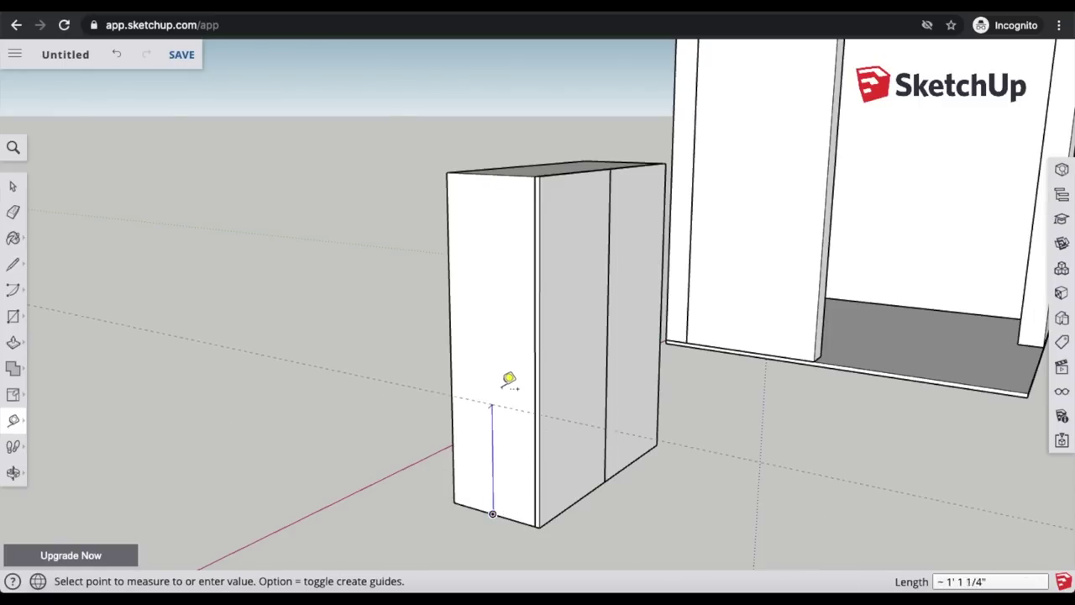
pyautogui.click(511, 343)
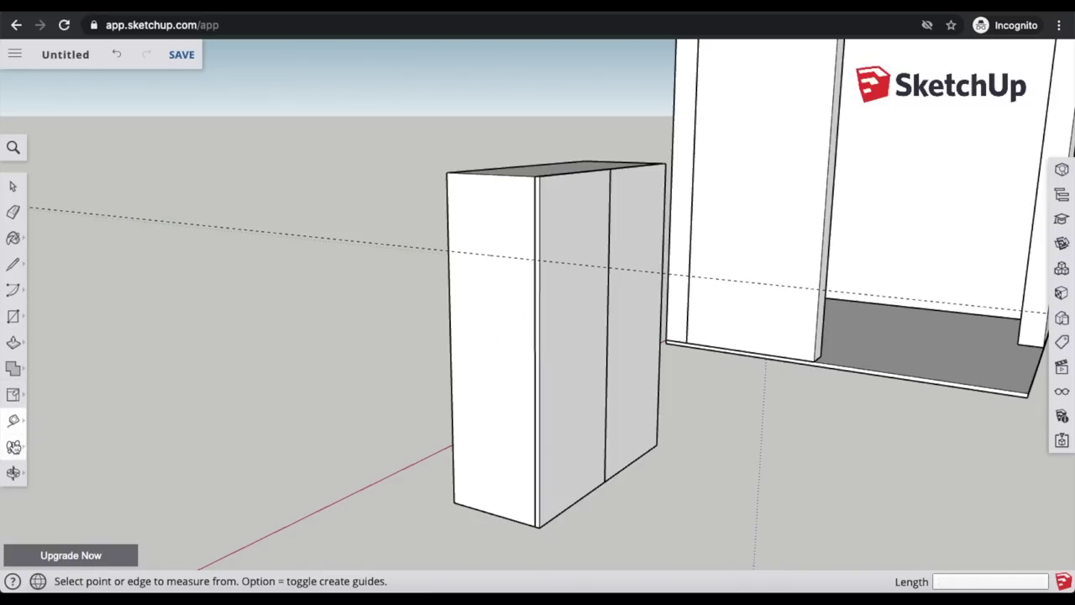
# Step: Scale the cabinet's height down to the guide, check the height, and remove the guide
pyautogui.click(13, 397)
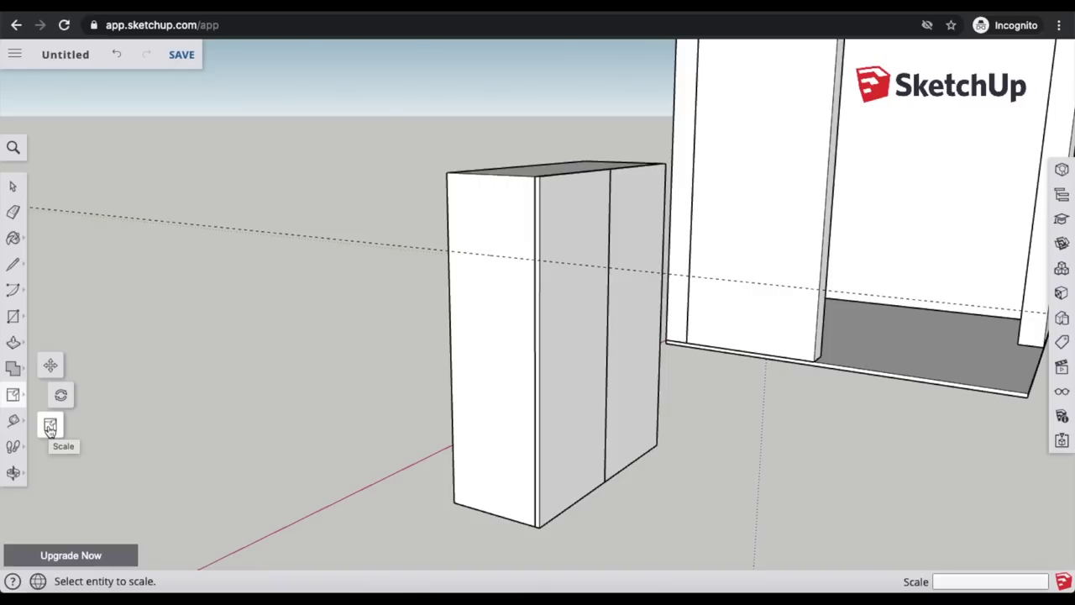
pyautogui.click(494, 194)
pyautogui.moveTo(497, 179); pyautogui.dragTo(504, 257)
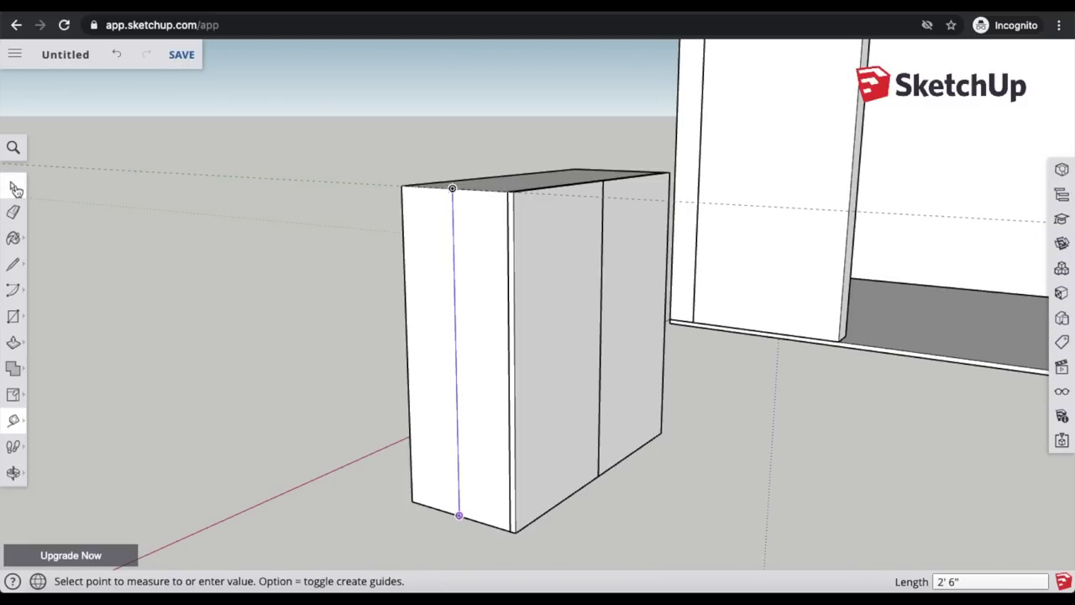
pyautogui.press('space')
pyautogui.scroll(-3, 362, 346)
pyautogui.scroll(-2, 362, 346)
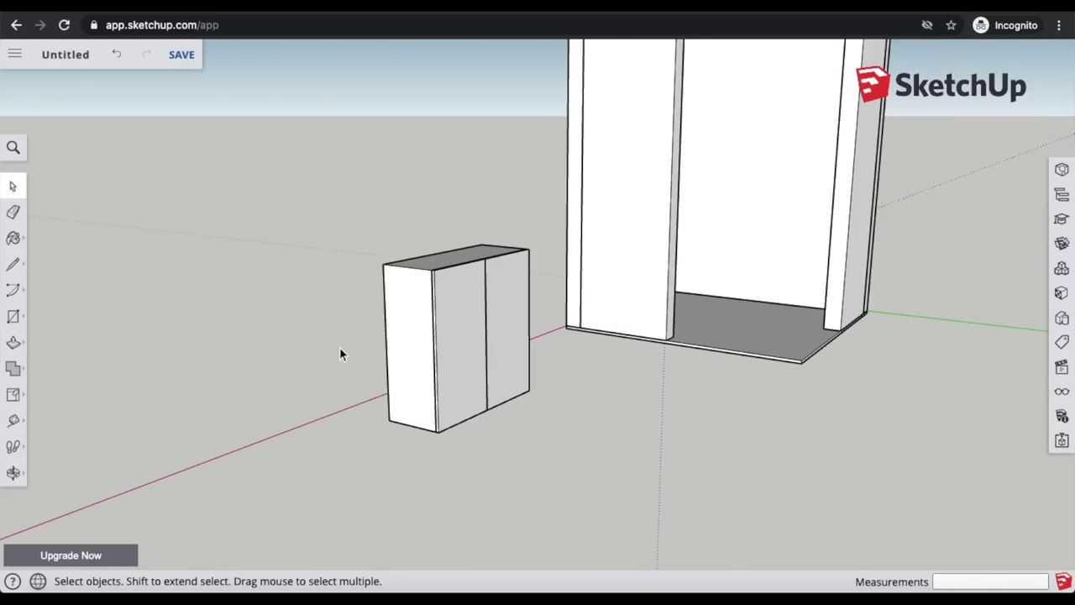
# Step: Copy the resized cabinet and paste the duplicate outside the room, in front of its open side
pyautogui.scroll(3, 339, 347)
pyautogui.click(469, 316)
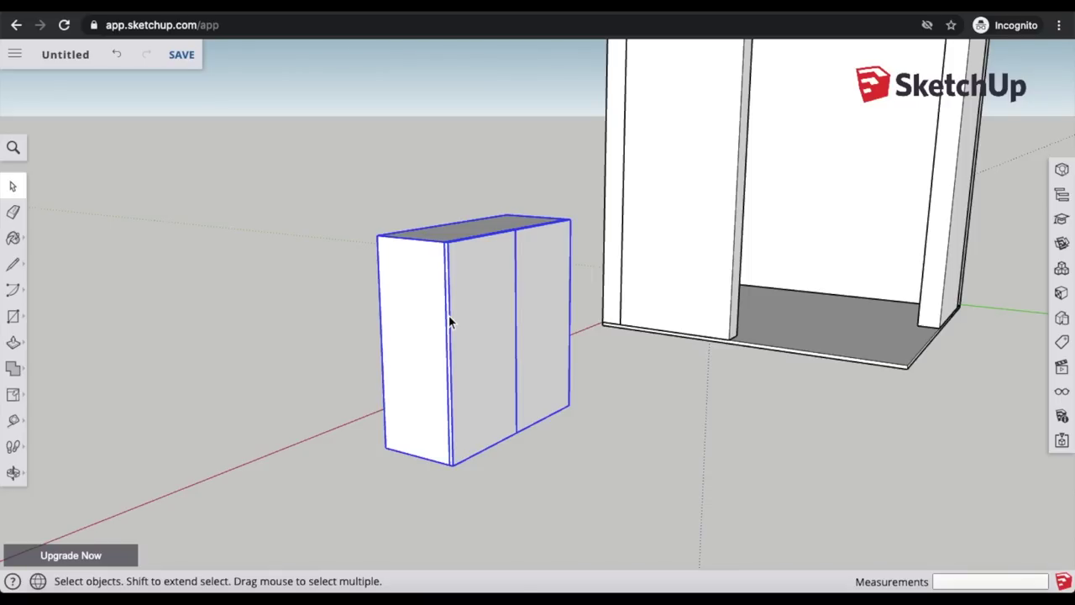
pyautogui.hotkey('ctrl', 'v')
pyautogui.scroll(-4, 437, 348)
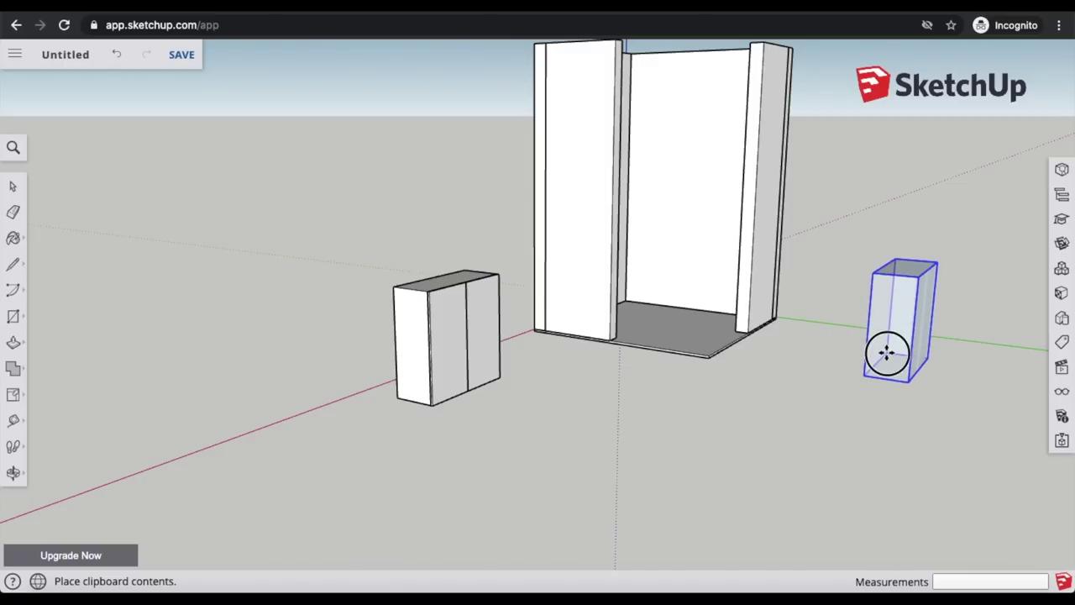
pyautogui.click(886, 352)
pyautogui.moveTo(886, 353); pyautogui.dragTo(674, 552, button='middle')
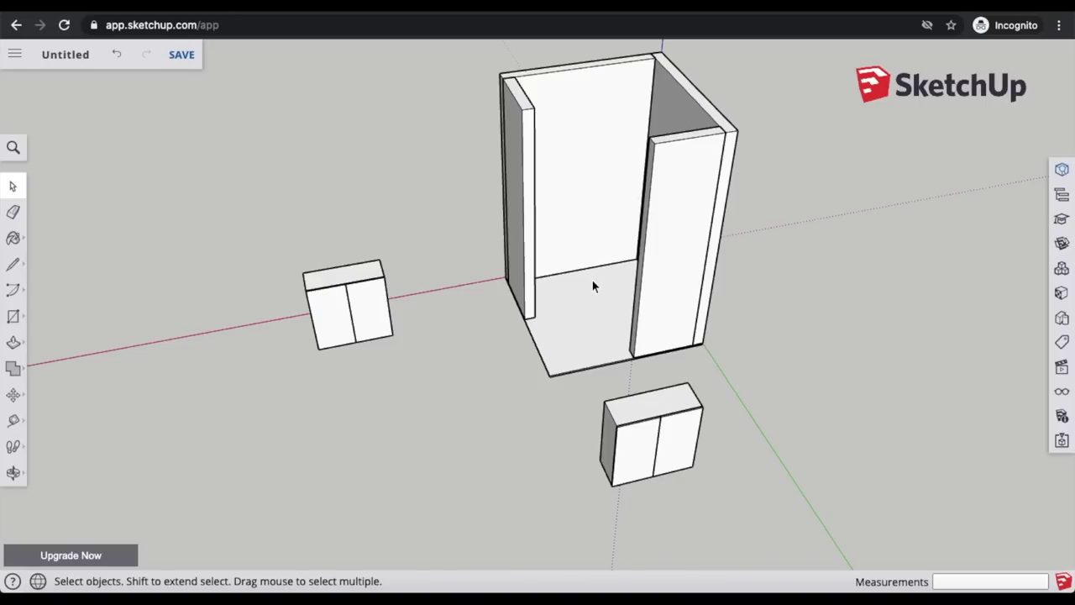
# Step: Draw a 30" by 1.5" rectangle on the floor along the back wall, starting at the corner with the left side wall
pyautogui.click(13, 317)
pyautogui.scroll(5, 571, 280)
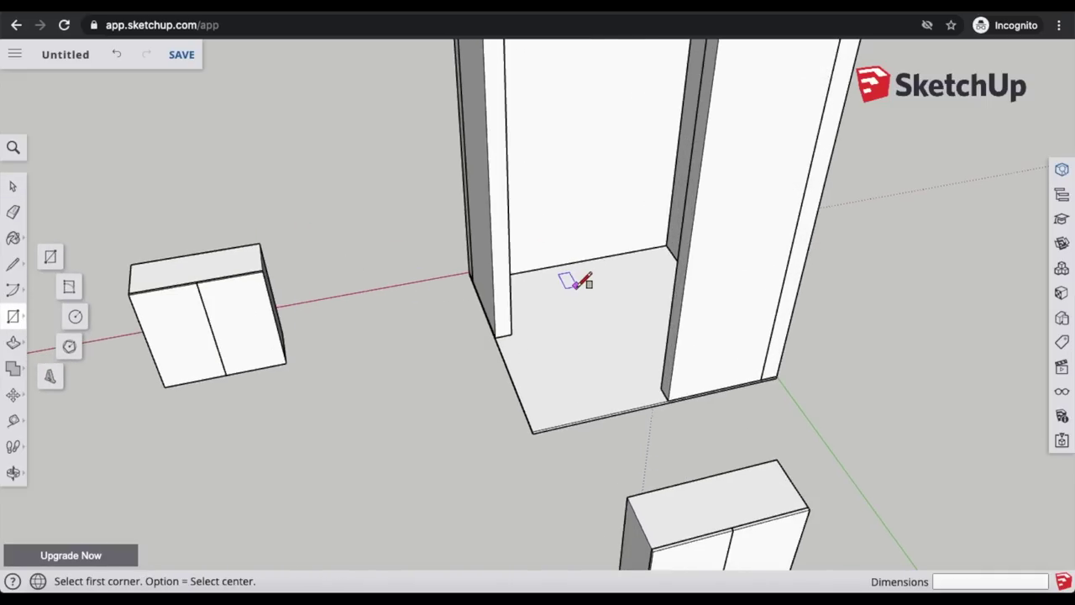
pyautogui.scroll(3, 573, 282)
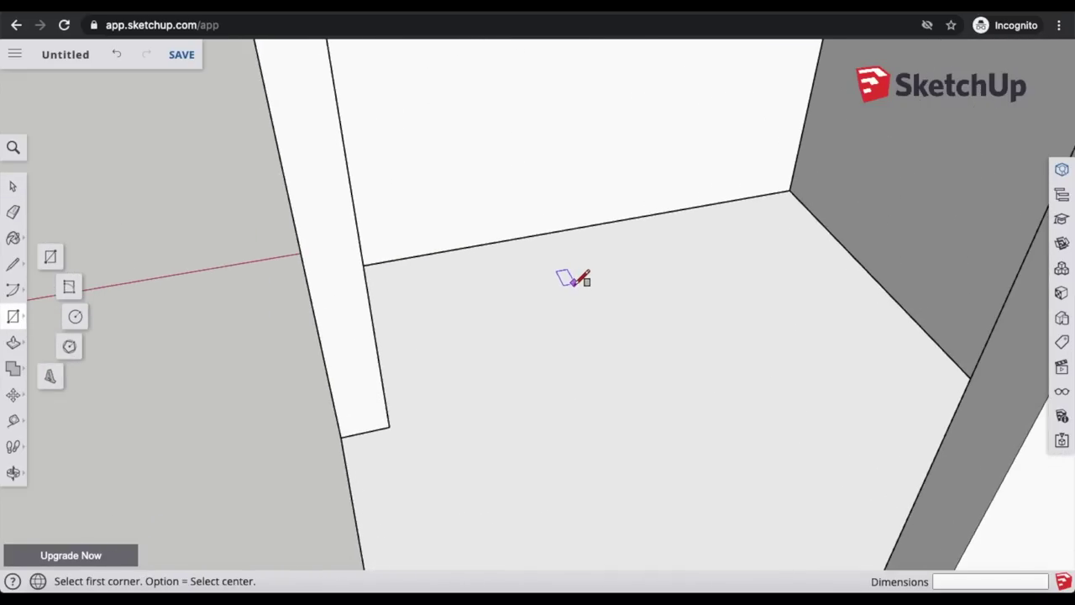
pyautogui.click(13, 473)
pyautogui.moveTo(710, 339); pyautogui.dragTo(472, 283)
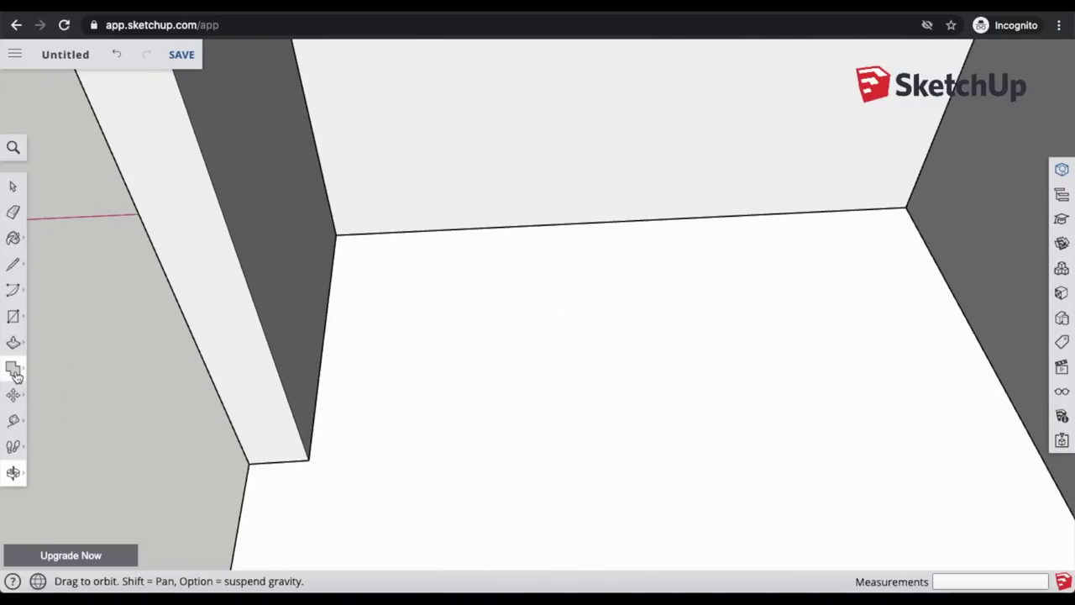
pyautogui.click(13, 317)
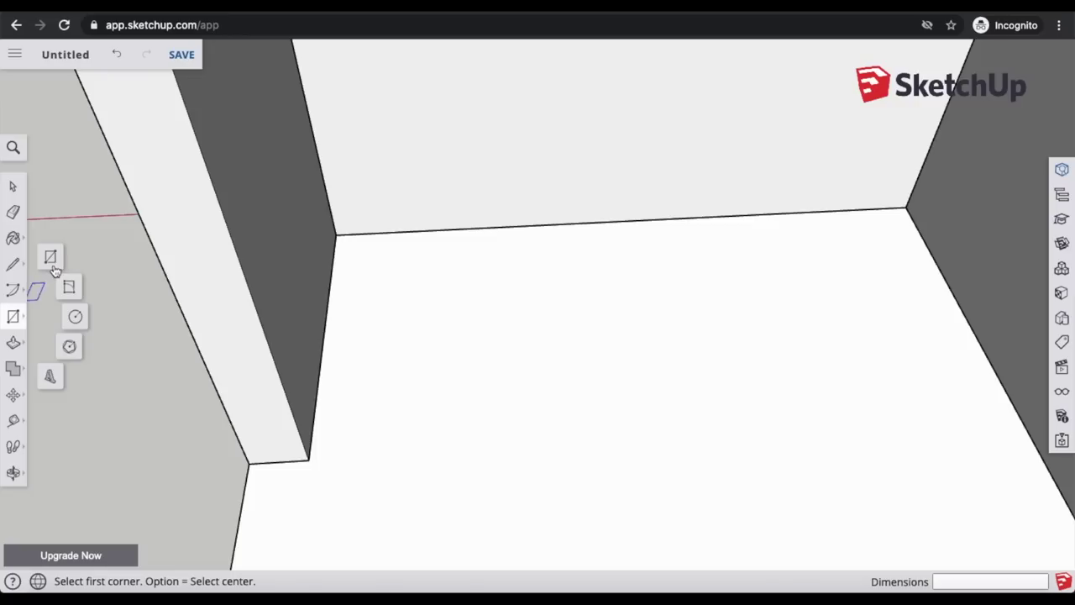
pyautogui.click(13, 322)
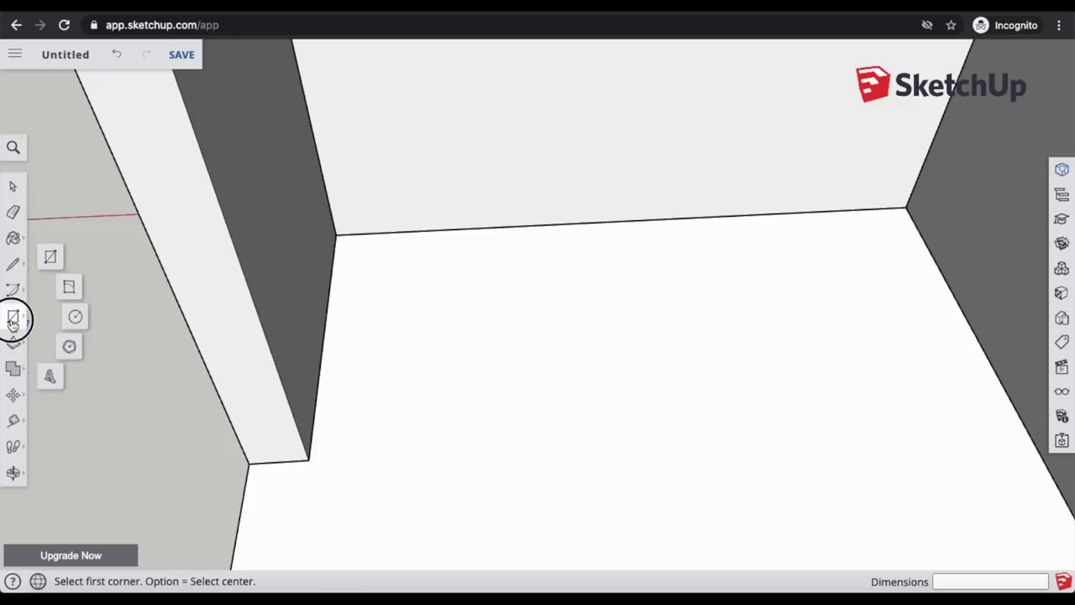
pyautogui.click(336, 235)
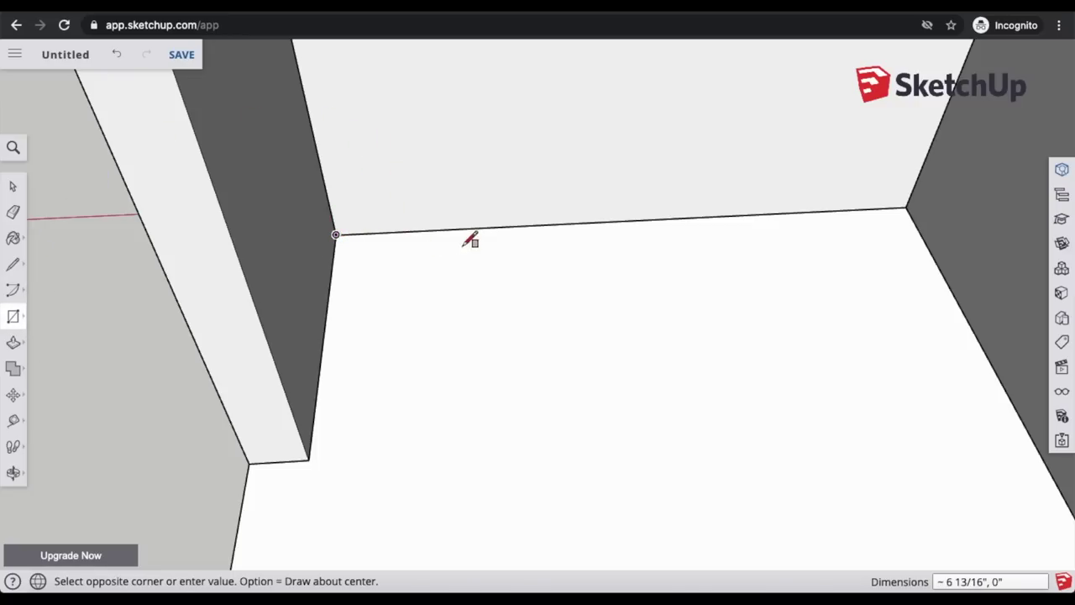
pyautogui.click(597, 243)
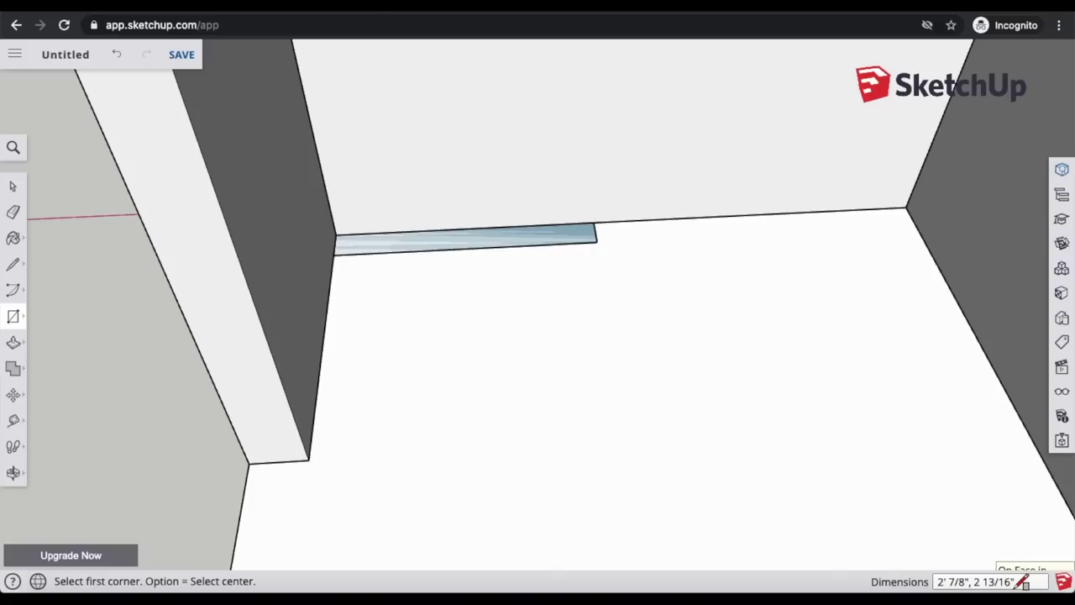
pyautogui.write('1.5"')
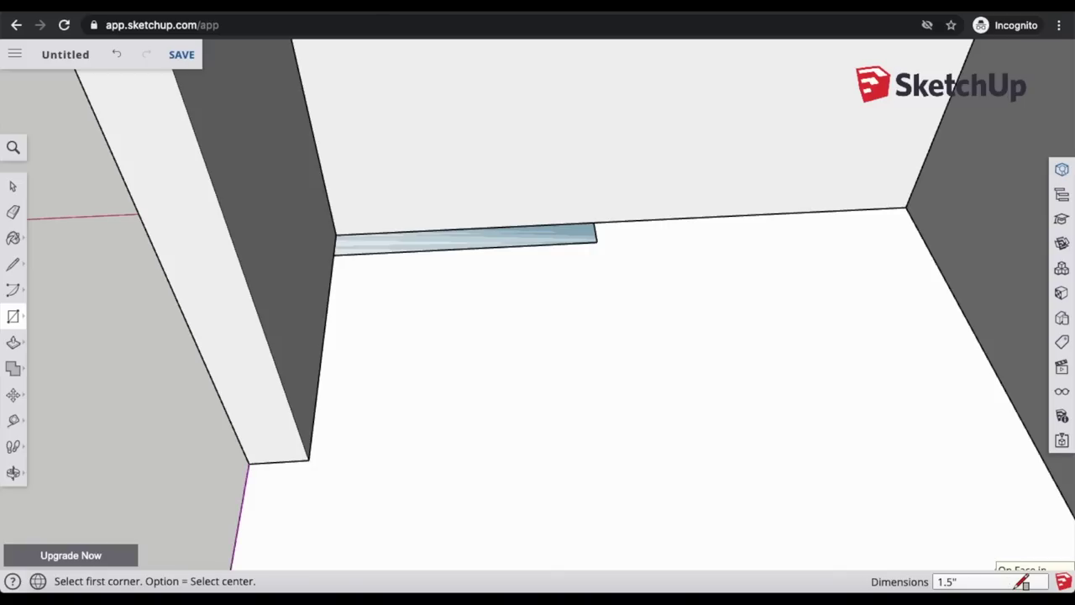
pyautogui.write(',30"')
pyautogui.press('Return')
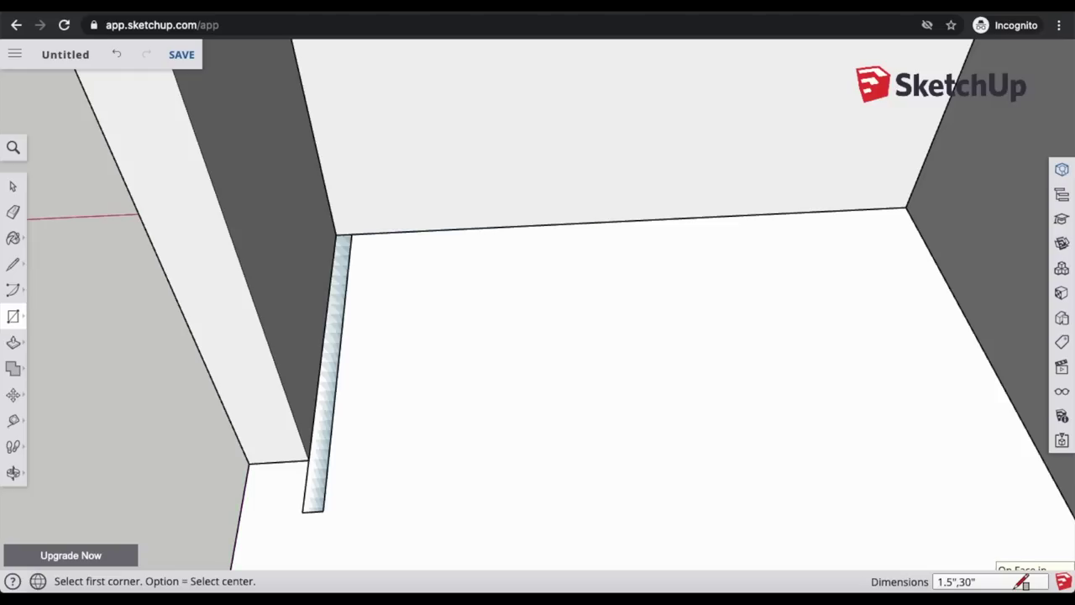
pyautogui.write('30",')
pyautogui.press('Return')
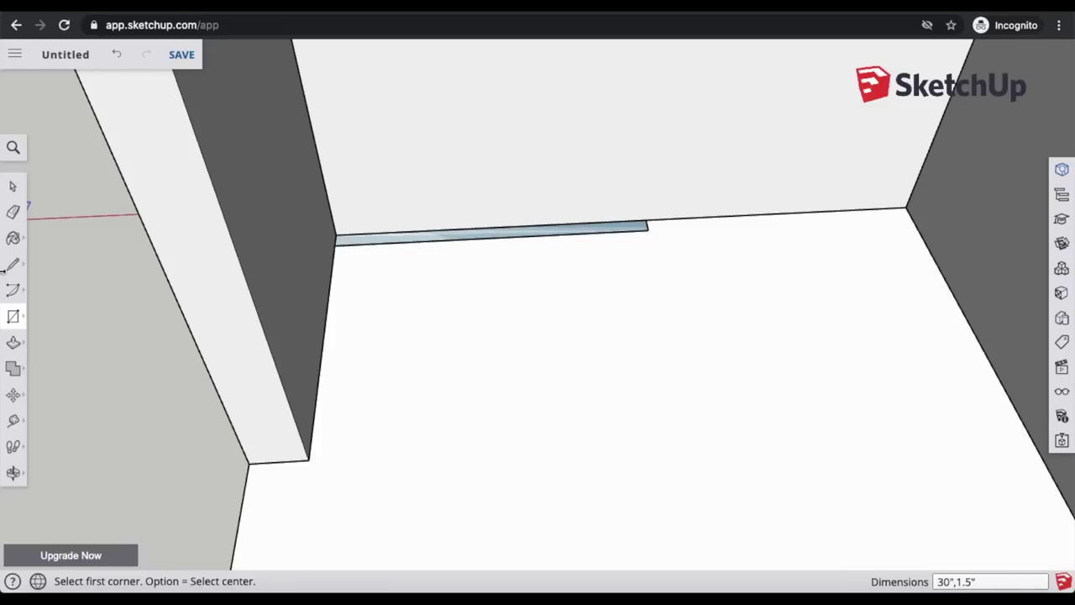
# Step: Push/Pull the floor rectangle up 3.5" to form the back board of the cabinet base
pyautogui.click(15, 343)
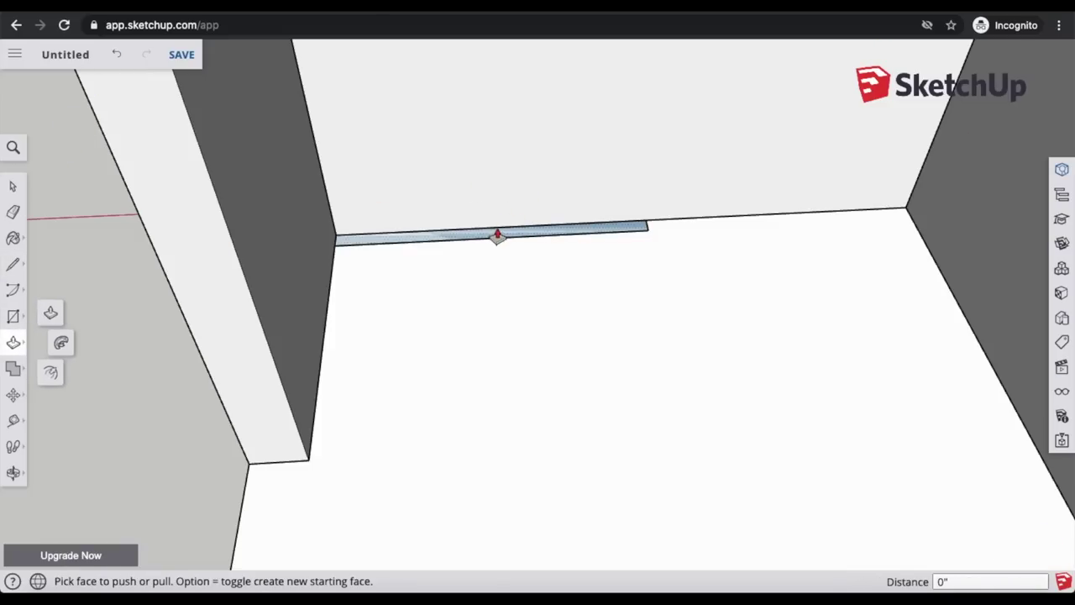
pyautogui.moveTo(494, 233); pyautogui.dragTo(485, 210)
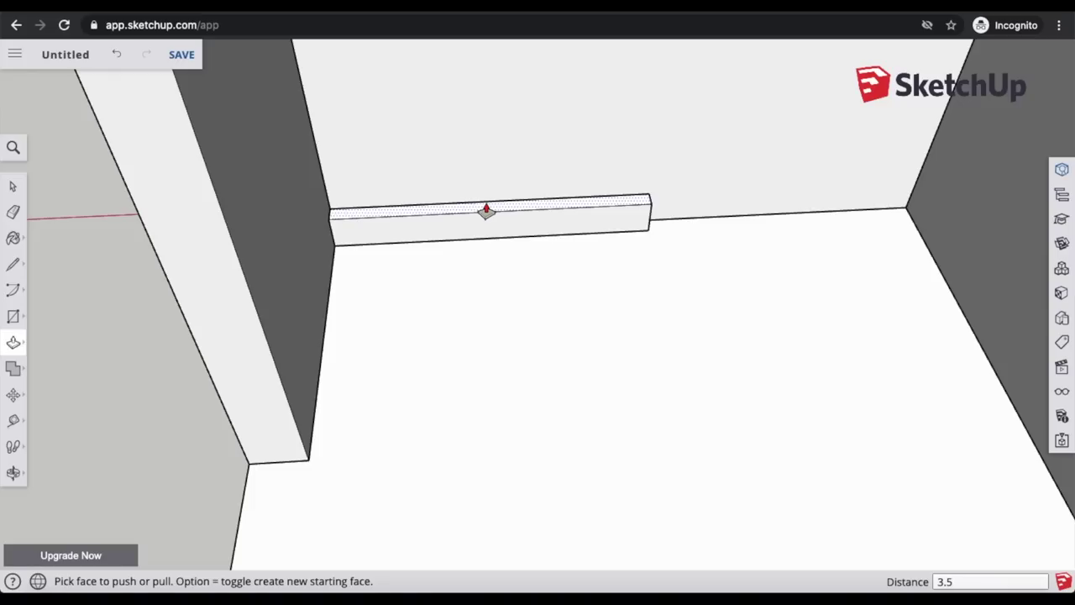
pyautogui.click(485, 210)
# Step: Select the whole back board and make it a component named Base1
pyautogui.click(12, 186)
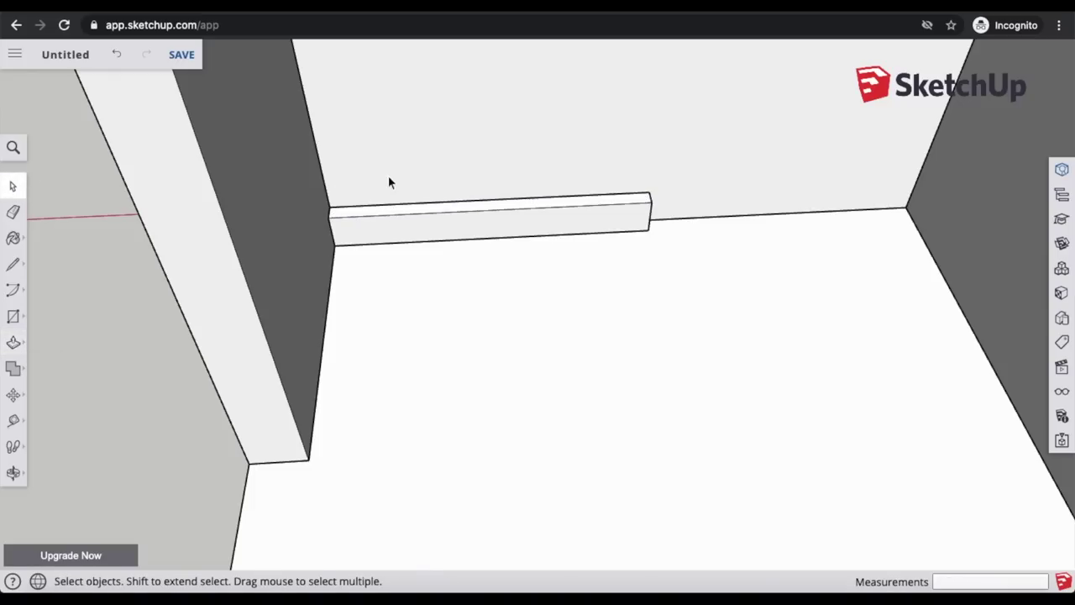
pyautogui.doubleClick(486, 233)
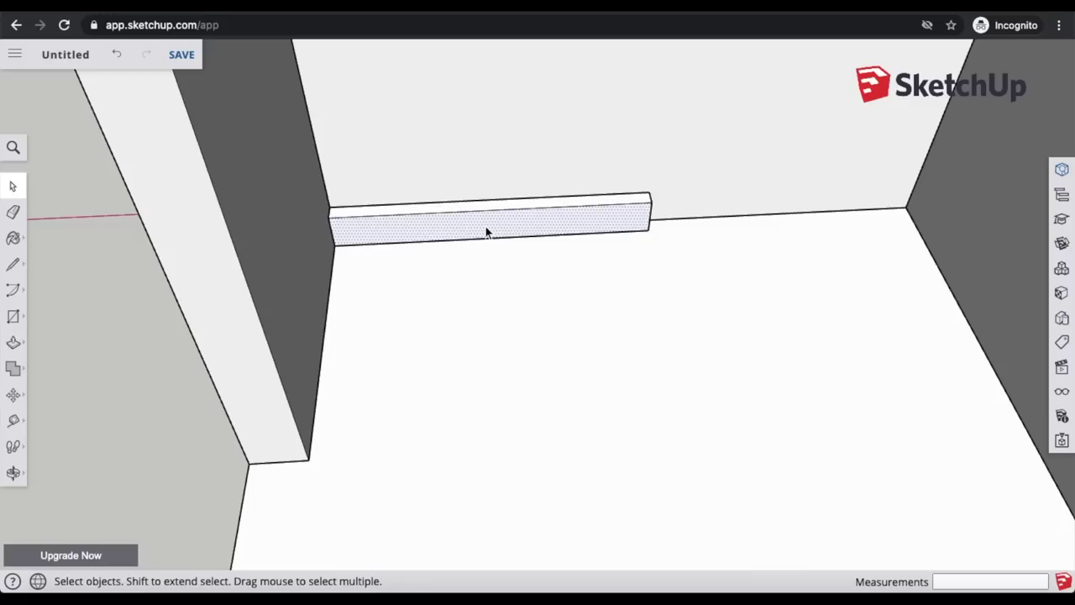
pyautogui.rightClick(487, 233)
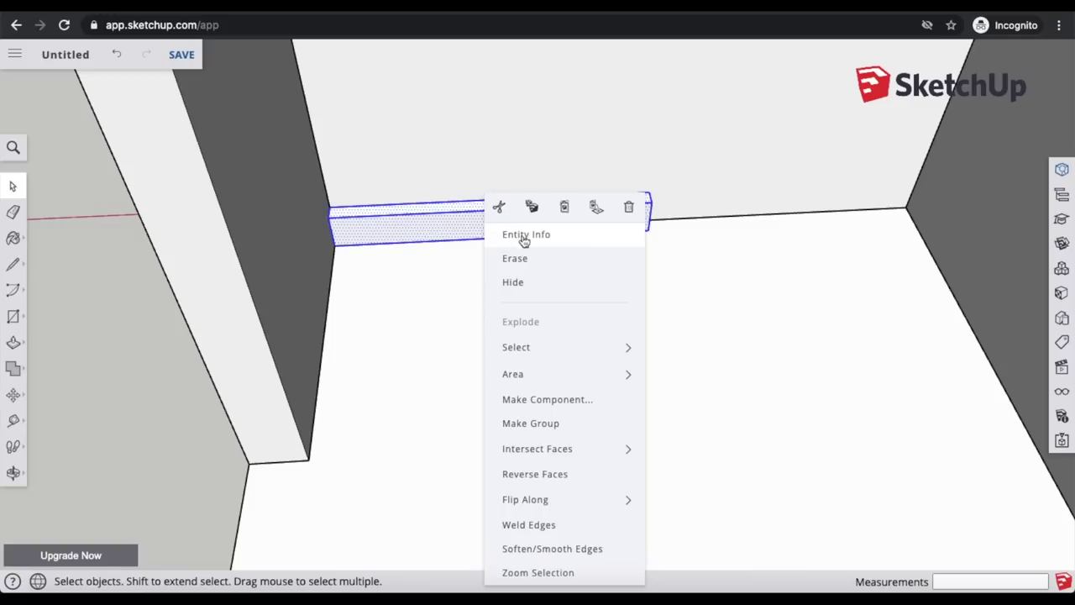
pyautogui.click(557, 403)
pyautogui.write('Base1')
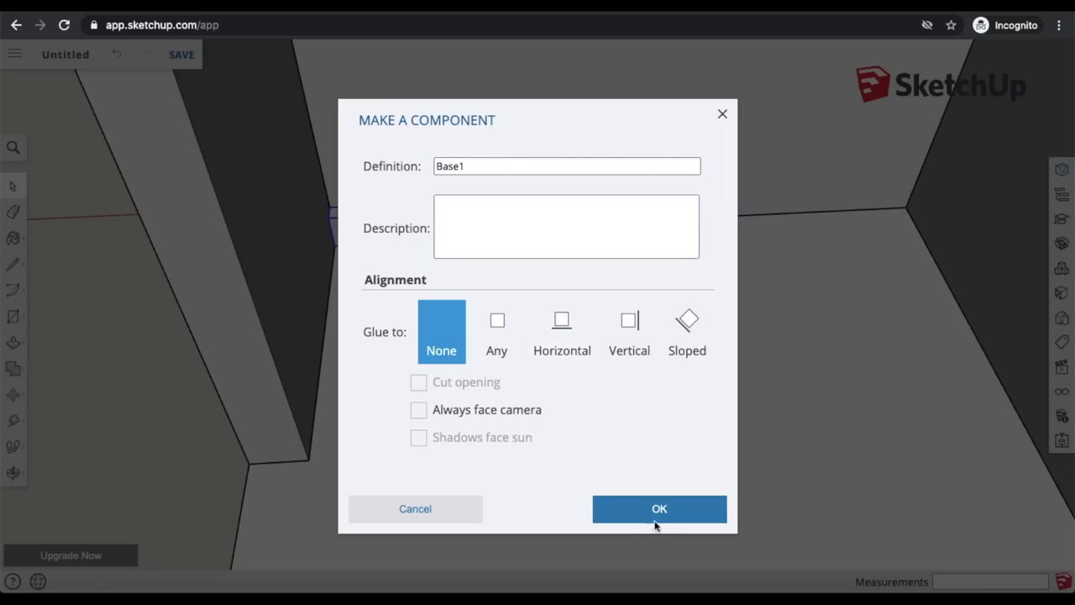
pyautogui.click(656, 511)
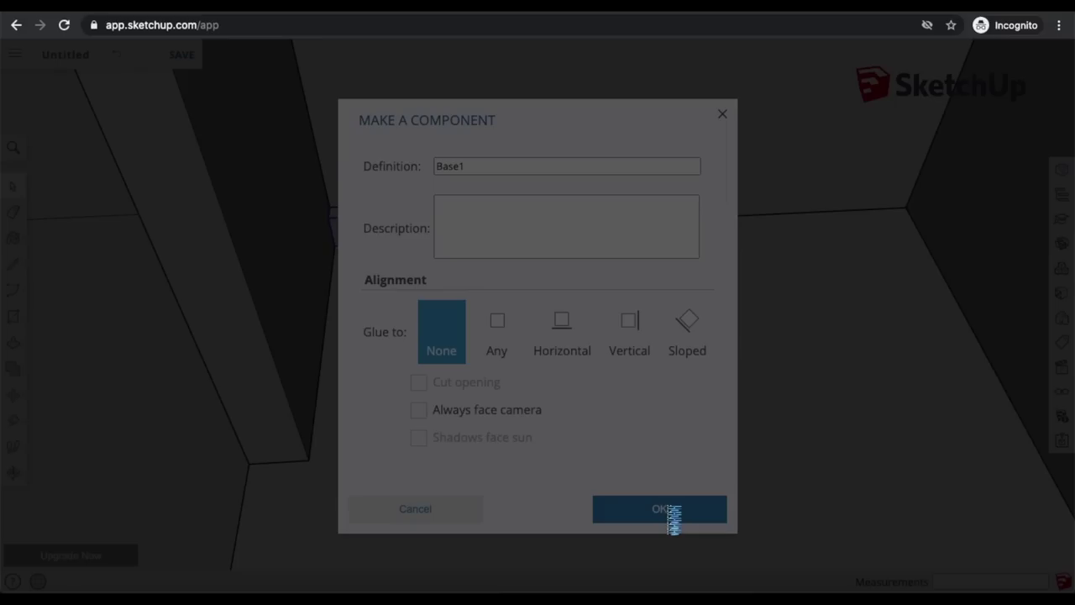
# Step: Draw a 1 1/2" by 3.5" rectangle on the left end of Base1's front face and pull it out 12" along the side wall
pyautogui.click(15, 317)
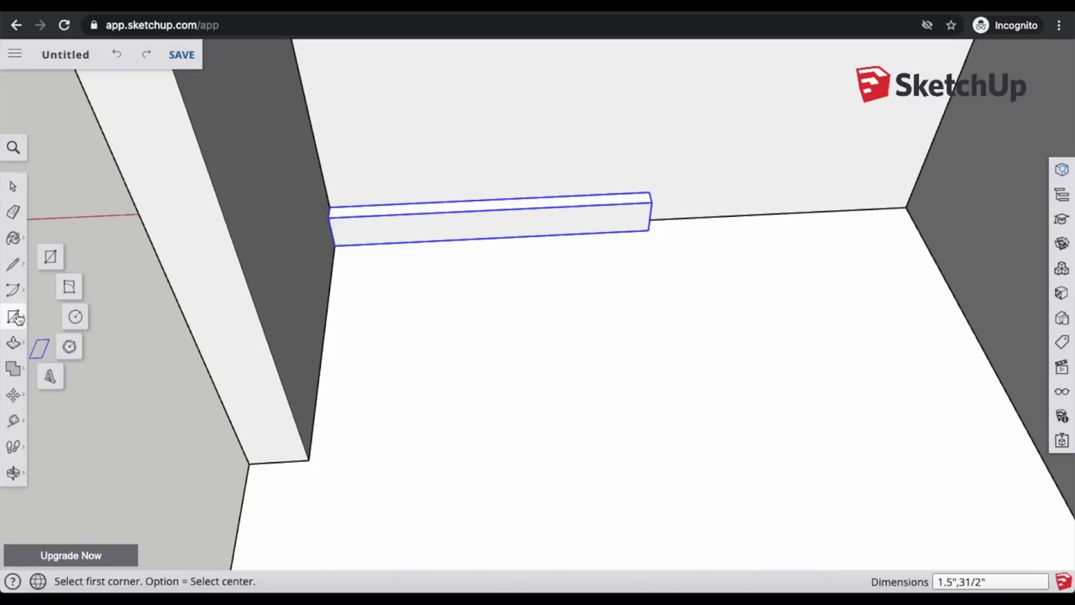
pyautogui.click(328, 217)
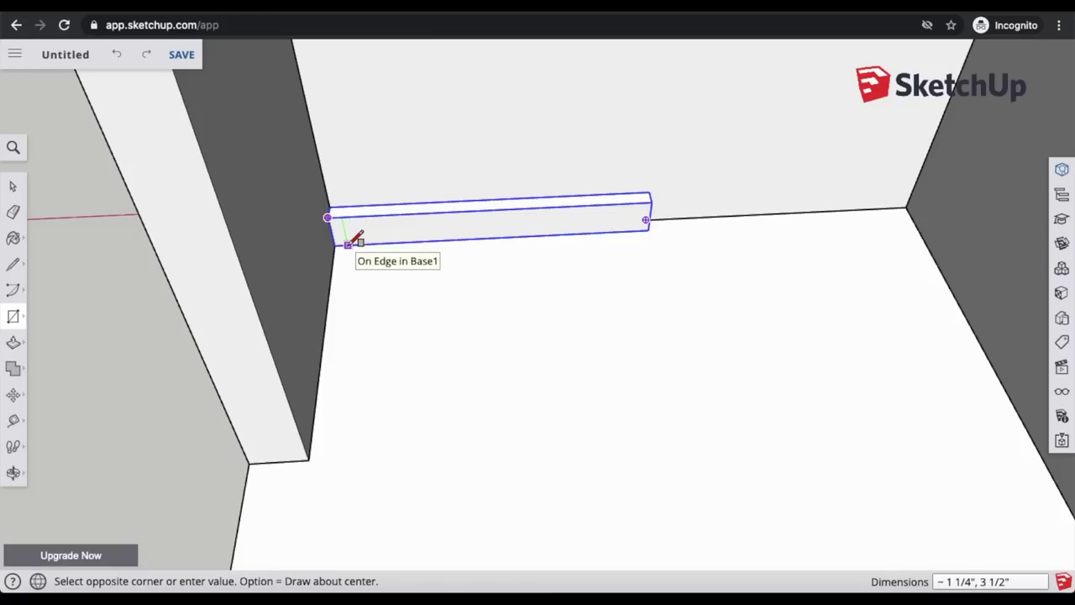
pyautogui.click(347, 243)
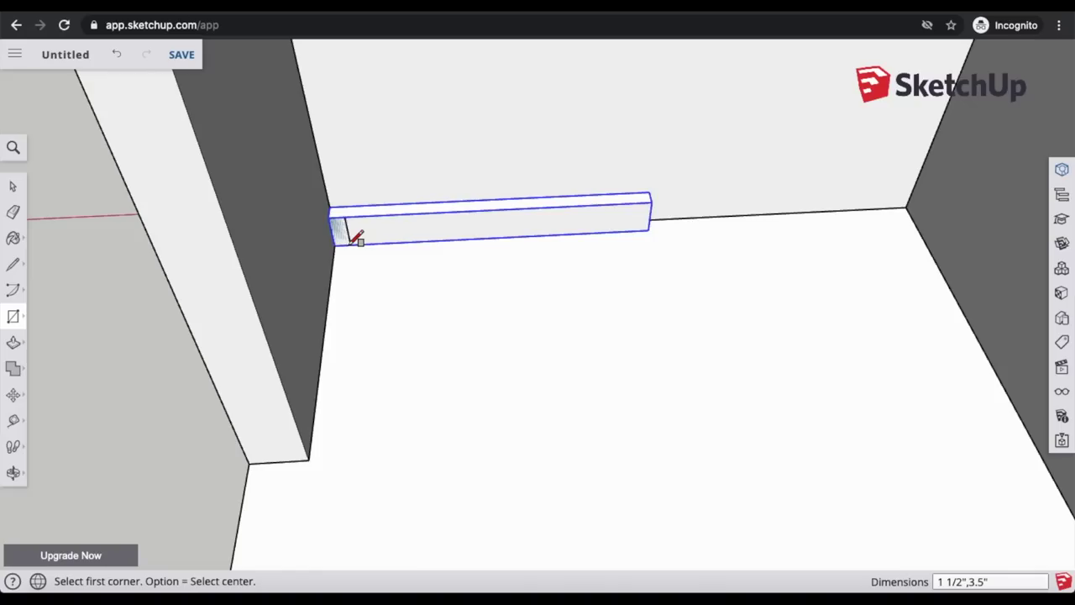
pyautogui.click(13, 342)
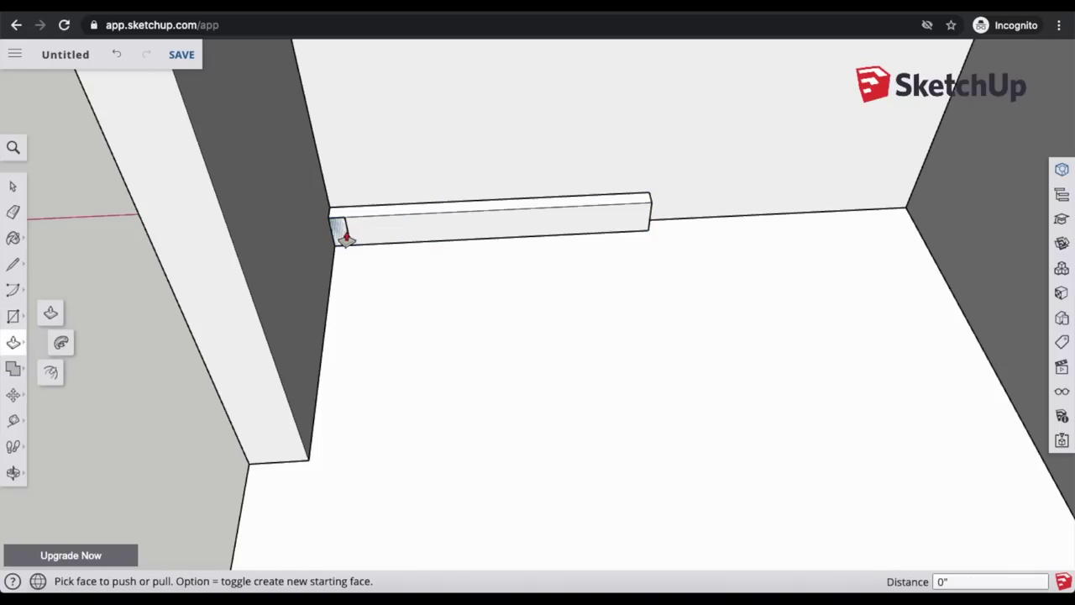
pyautogui.click(341, 239)
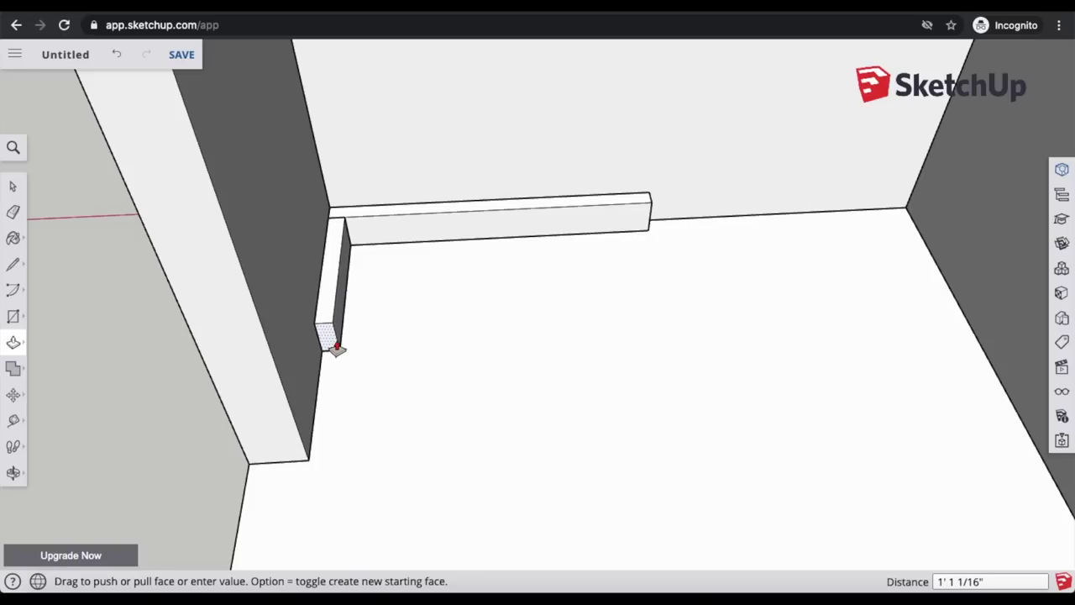
pyautogui.click(337, 352)
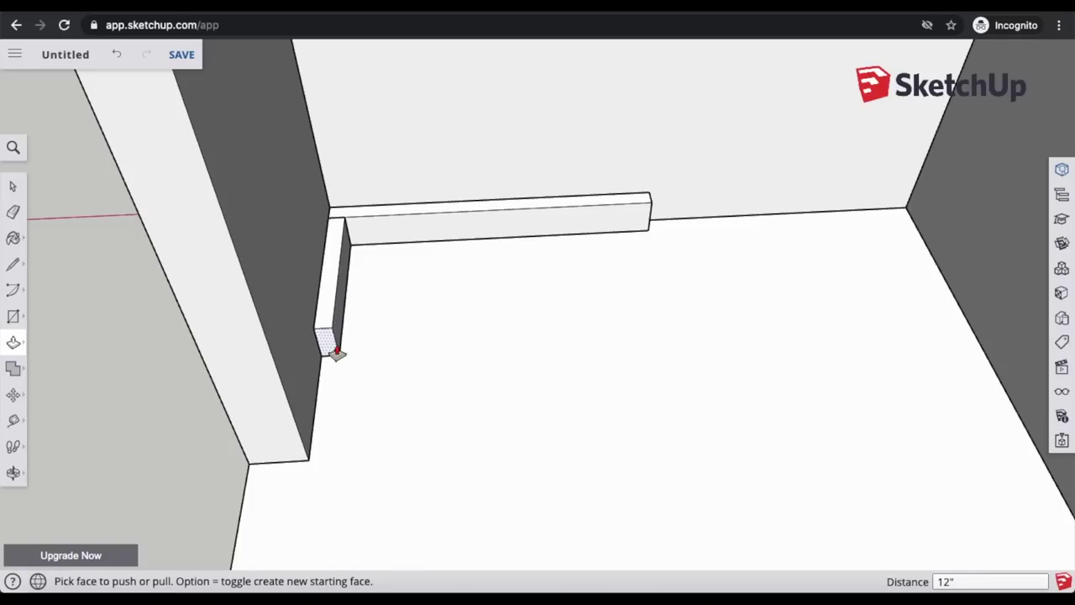
pyautogui.click(337, 353)
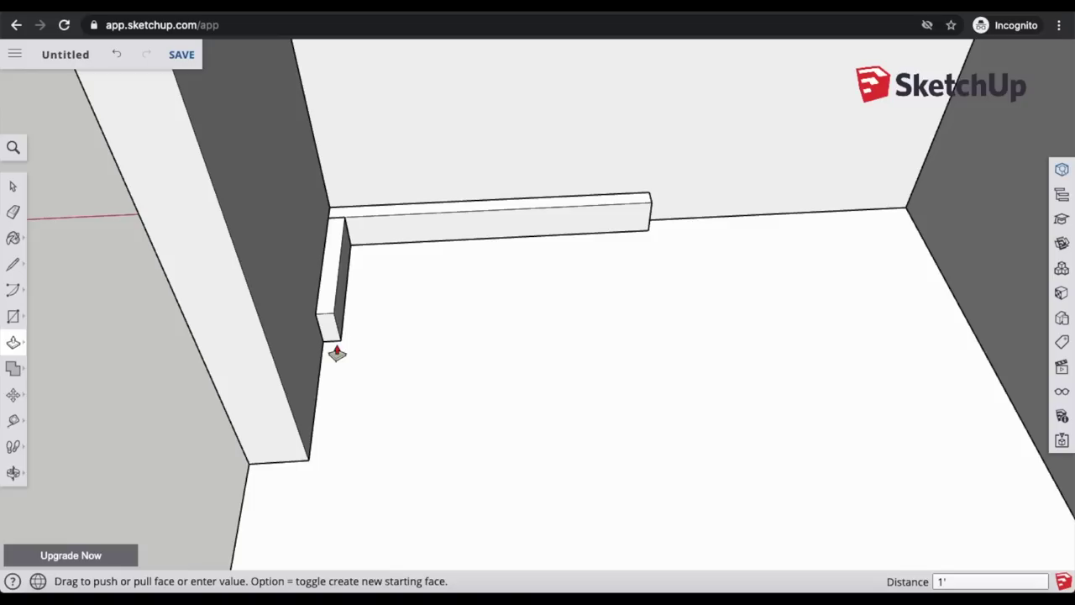
# Step: Select the whole side board and make it a component named Base 2
pyautogui.click(13, 186)
pyautogui.tripleClick(342, 271)
pyautogui.rightClick(342, 270)
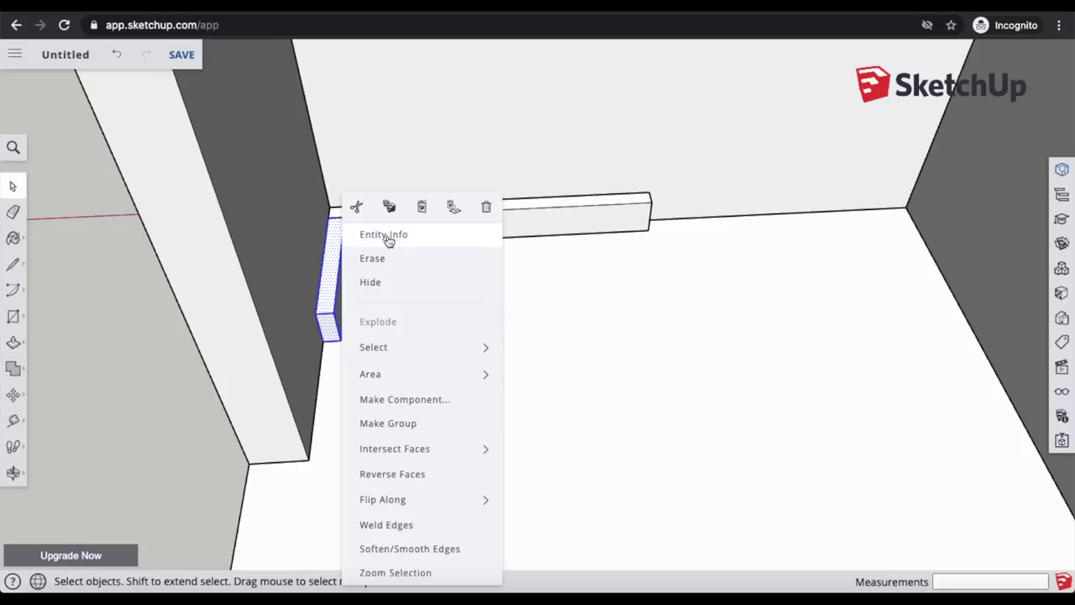
pyautogui.click(395, 399)
pyautogui.write('Base 2')
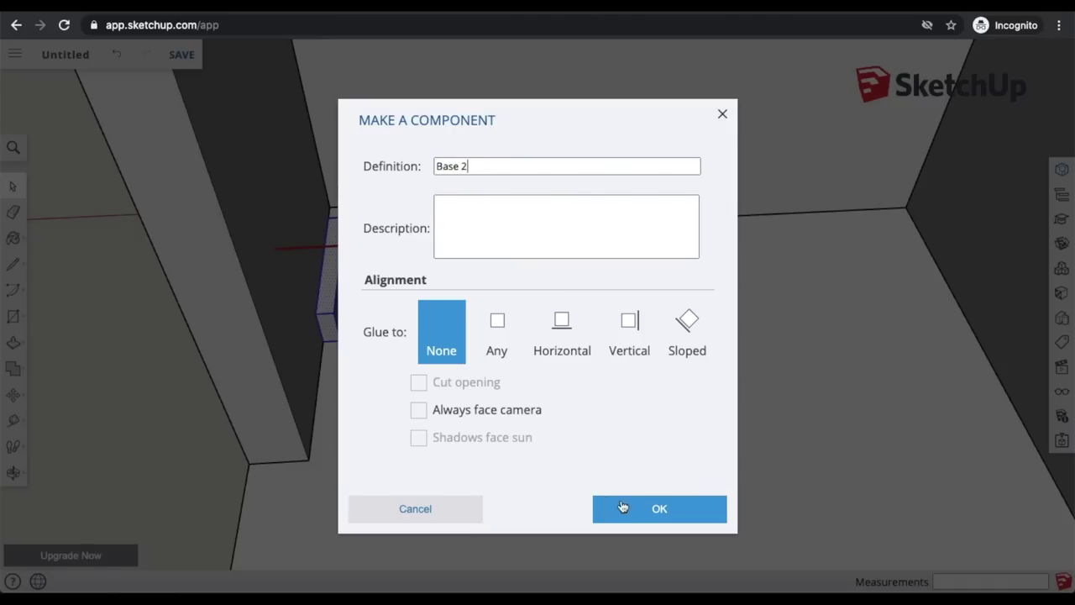
pyautogui.click(640, 514)
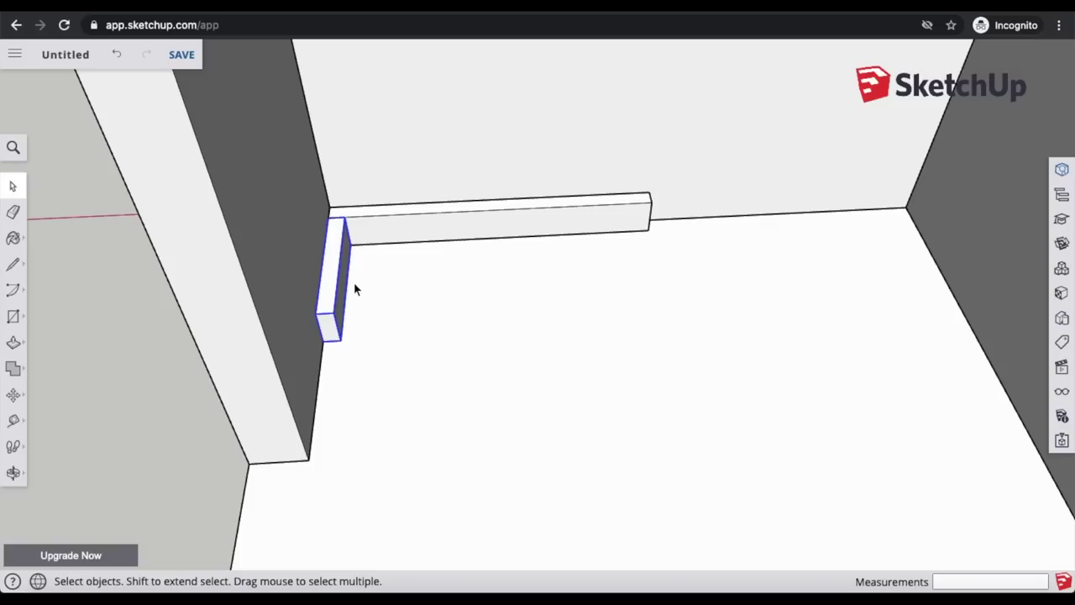
# Step: Paste a copy of Base 2 against the front of Base1, flush with its opposite end
pyautogui.hotkey('ctrl', 'v')
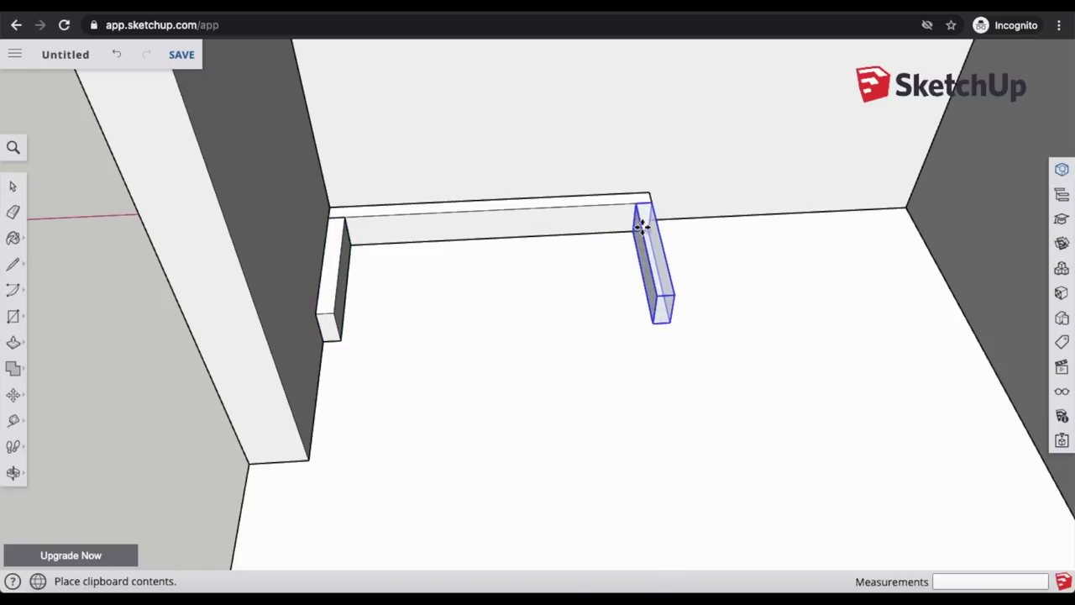
pyautogui.click(642, 226)
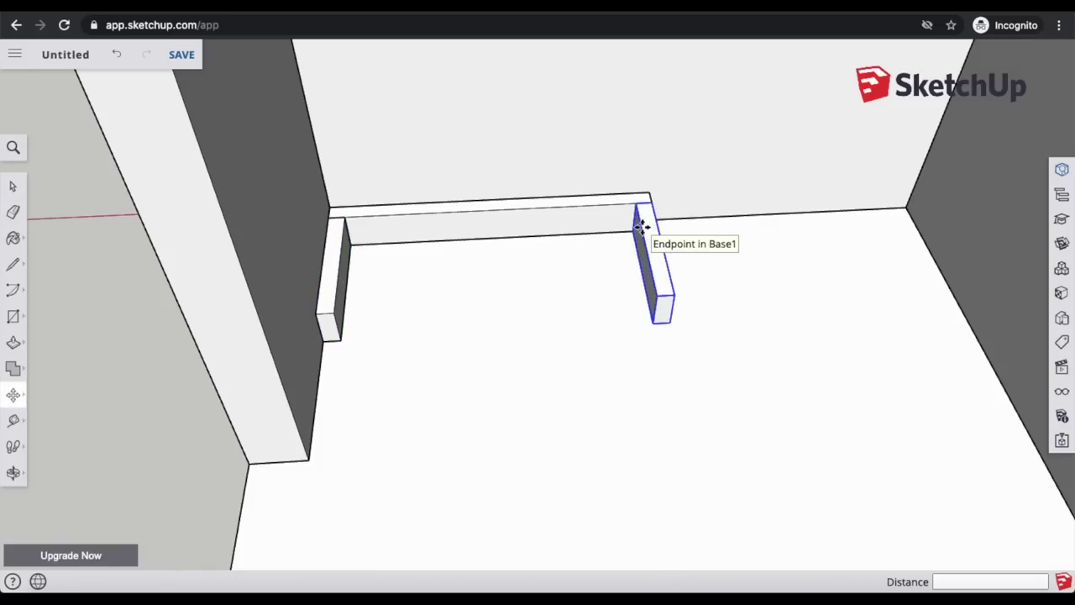
pyautogui.click(13, 186)
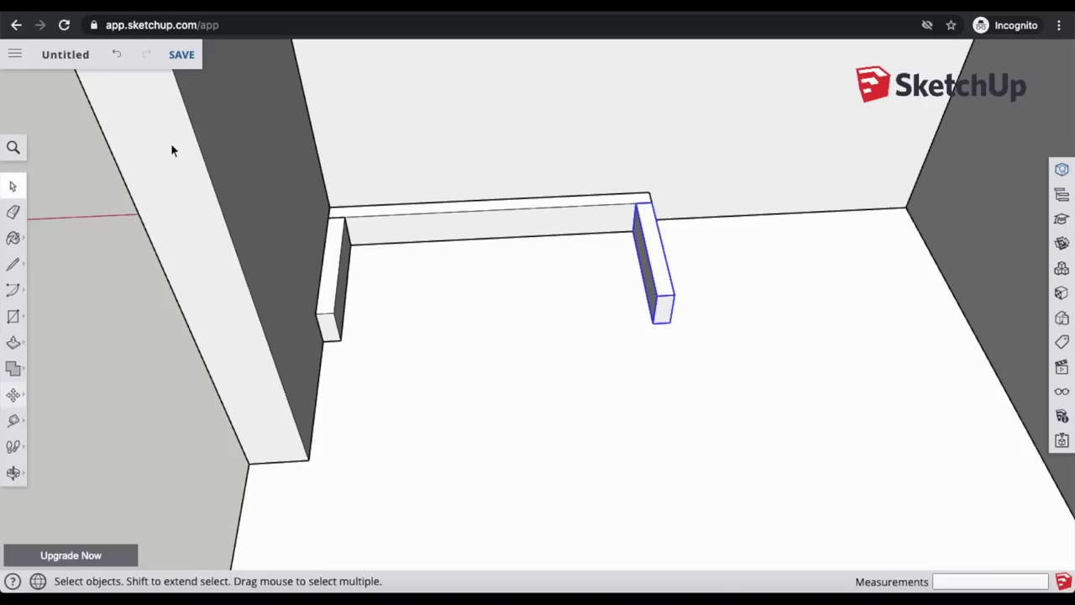
# Step: Copy Base1 and place the duplicate across the front ends of the two side boards to close the frame
pyautogui.click(544, 220)
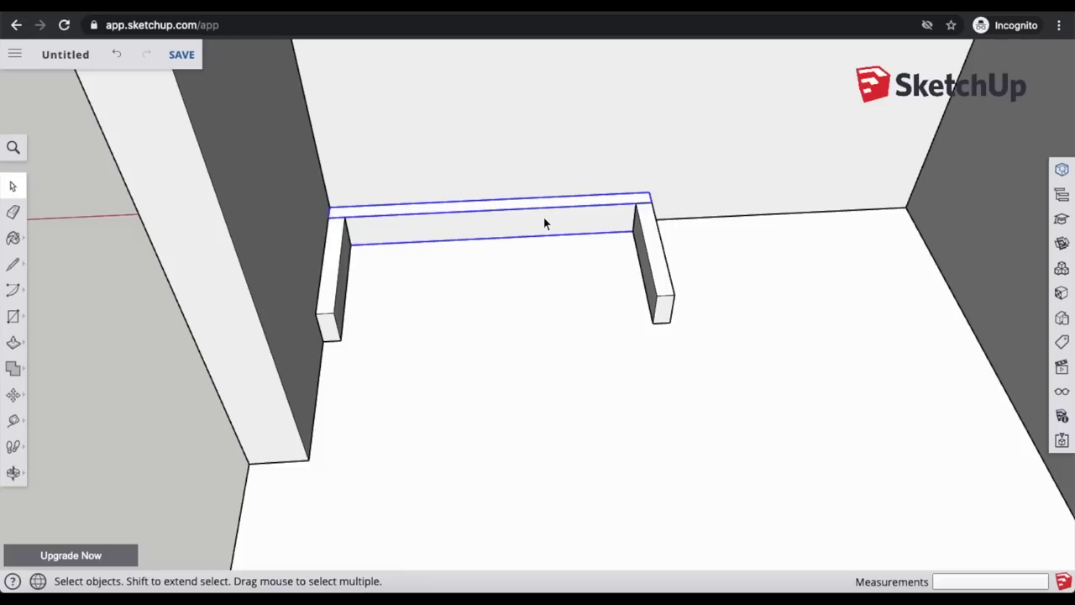
pyautogui.hotkey('ctrl', 'c')
pyautogui.hotkey('ctrl', 'v')
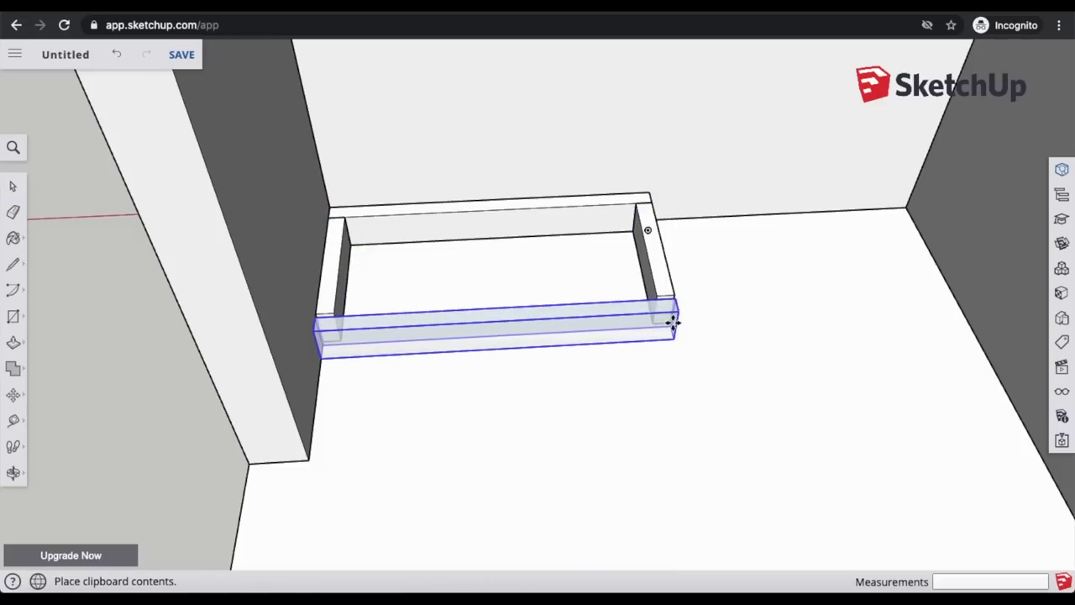
pyautogui.click(670, 316)
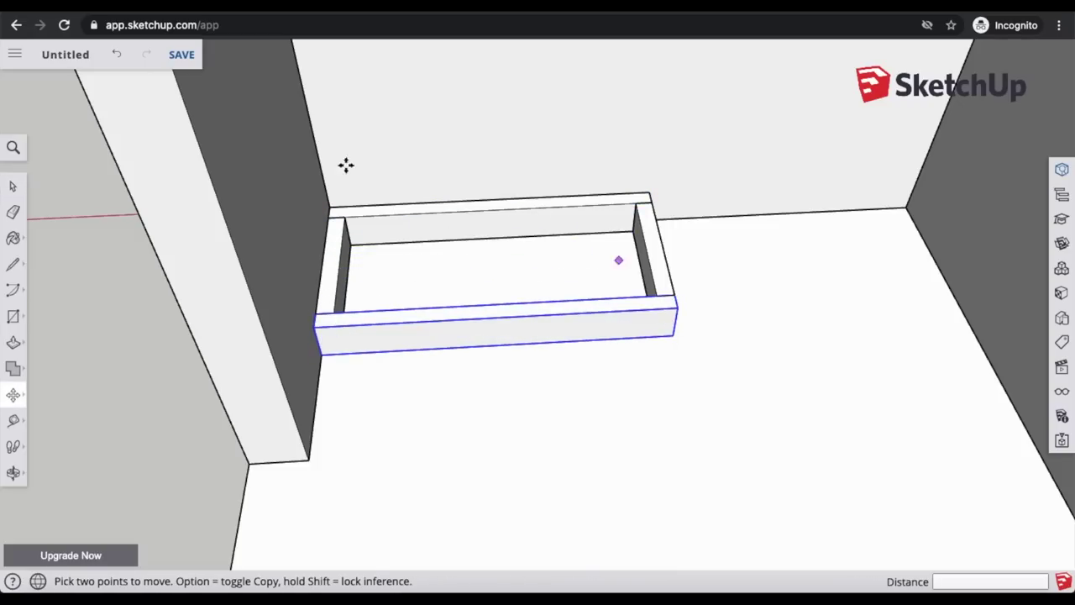
# Step: Select all four boards of the base frame and paste a copy onto the open floor in front of the original
pyautogui.click(15, 189)
pyautogui.click(453, 213)
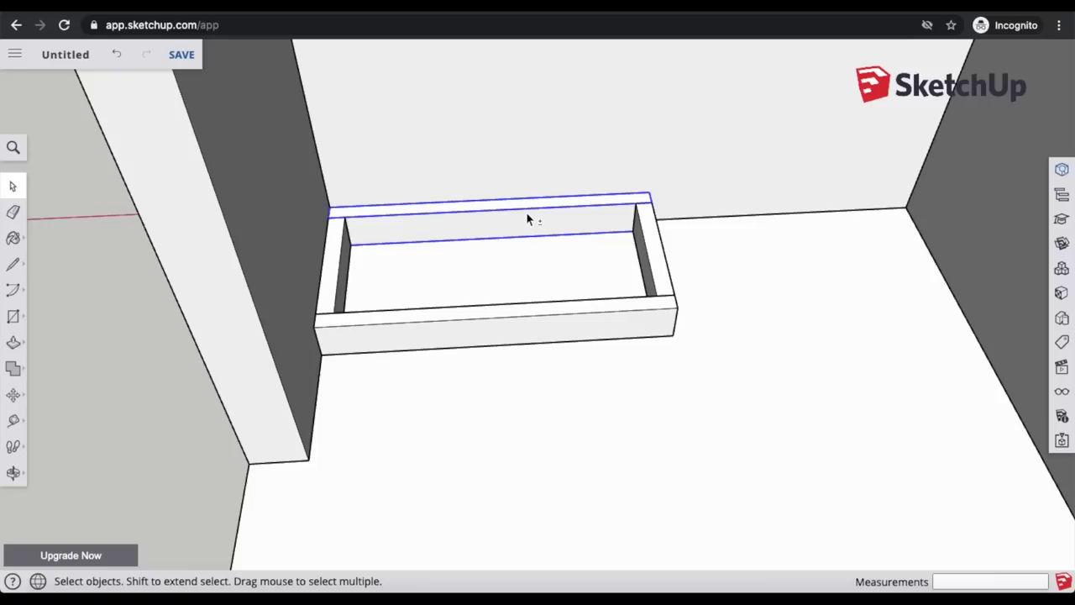
pyautogui.tripleClick(473, 319)
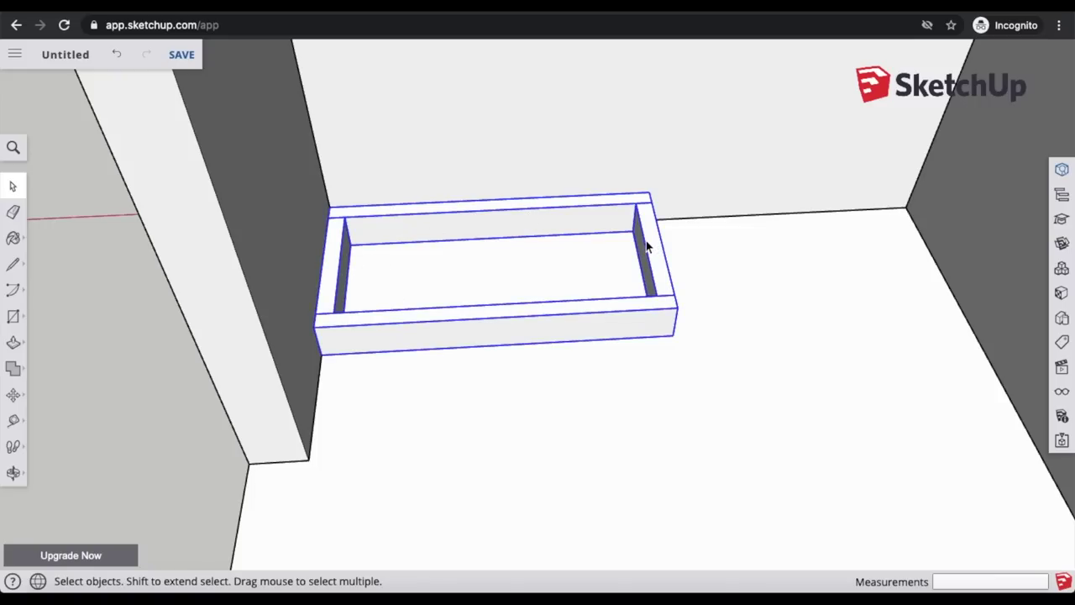
pyautogui.hotkey('ctrl', 'c')
pyautogui.hotkey('ctrl', 'v')
pyautogui.moveTo(406, 158); pyautogui.dragTo(487, 230, button='middle')
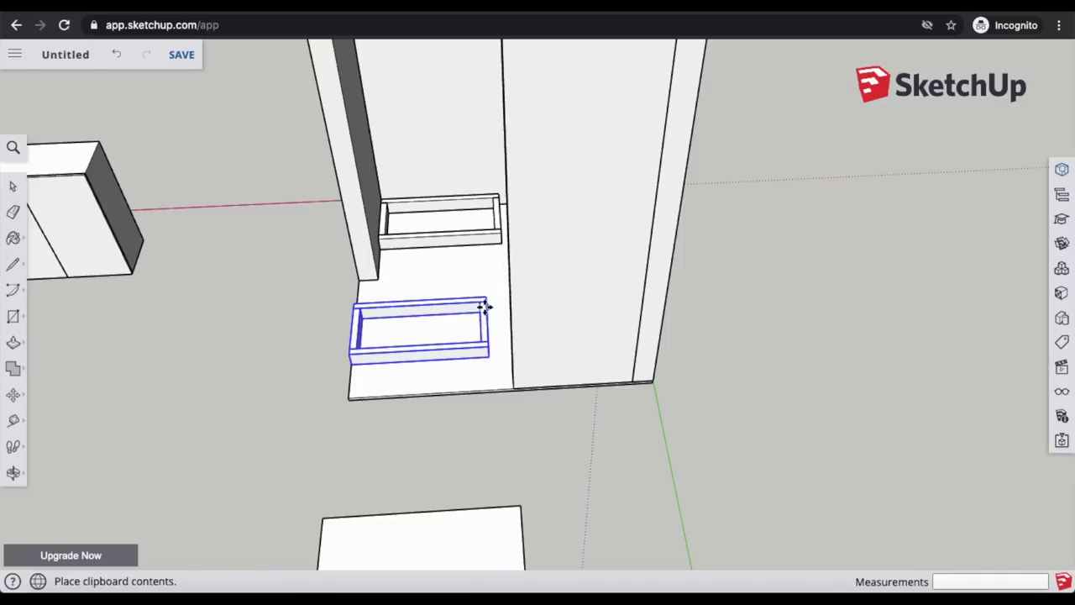
pyautogui.click(494, 302)
pyautogui.press('q')
pyautogui.press('m')
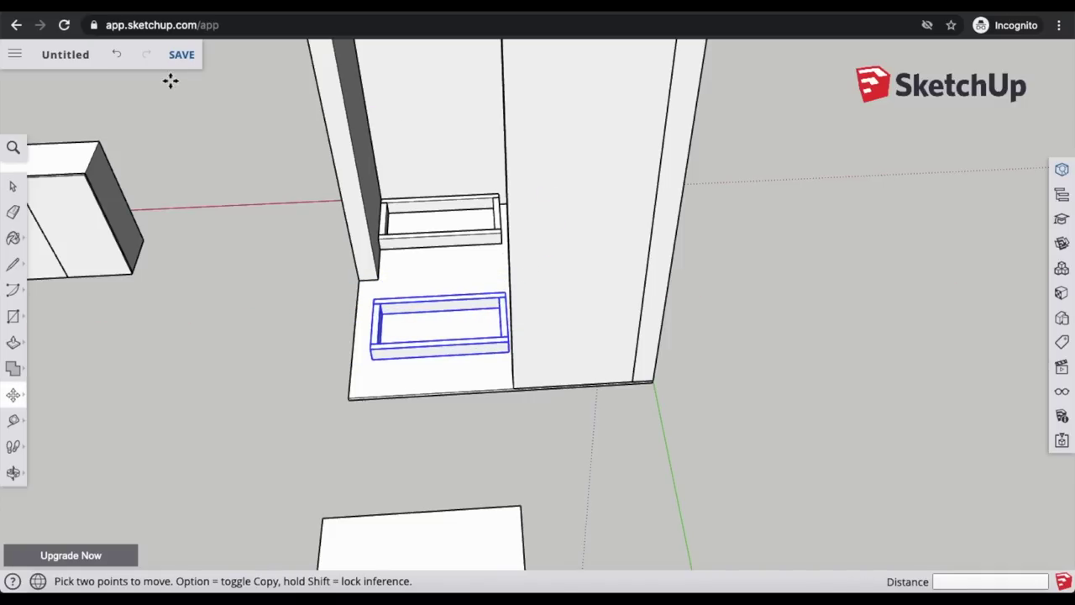
# Step: Move the copied base frame across the floor to the side wall opposite the original frame
pyautogui.click(13, 472)
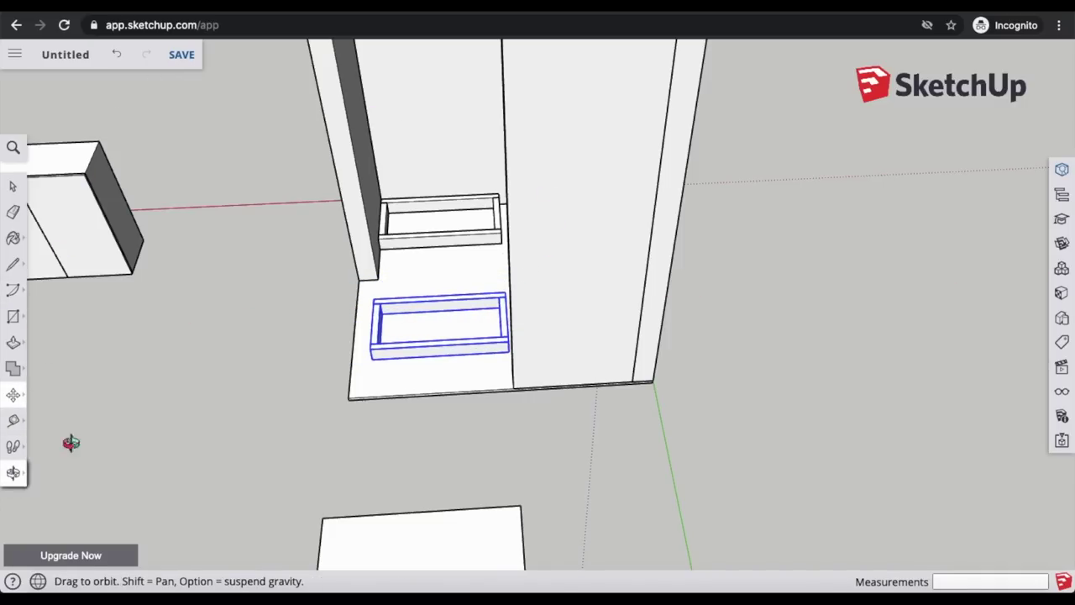
pyautogui.moveTo(278, 324); pyautogui.dragTo(545, 425)
pyautogui.scroll(3, 545, 425)
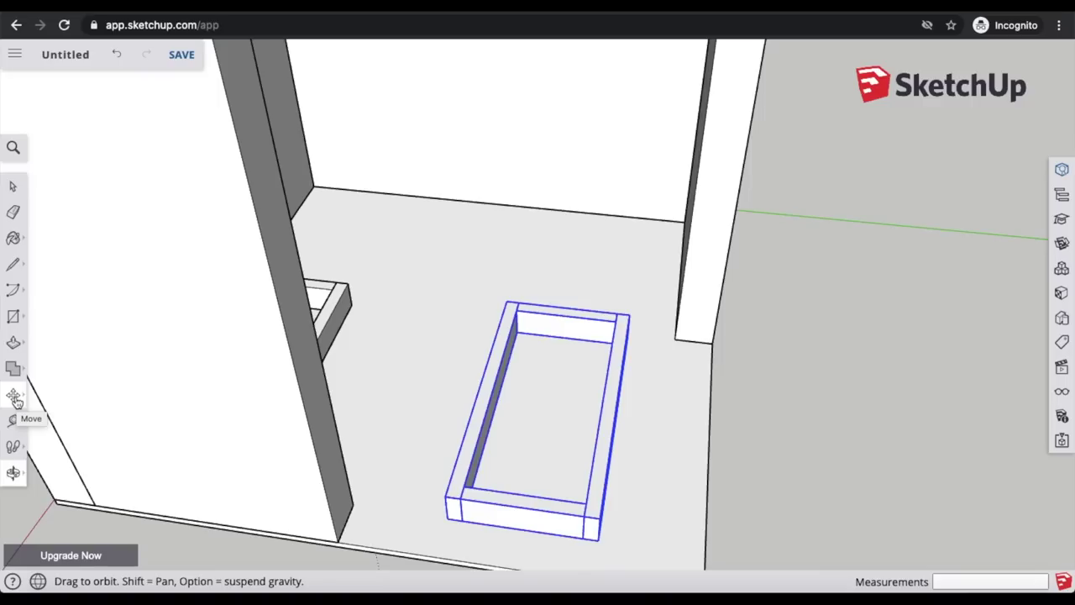
pyautogui.click(13, 396)
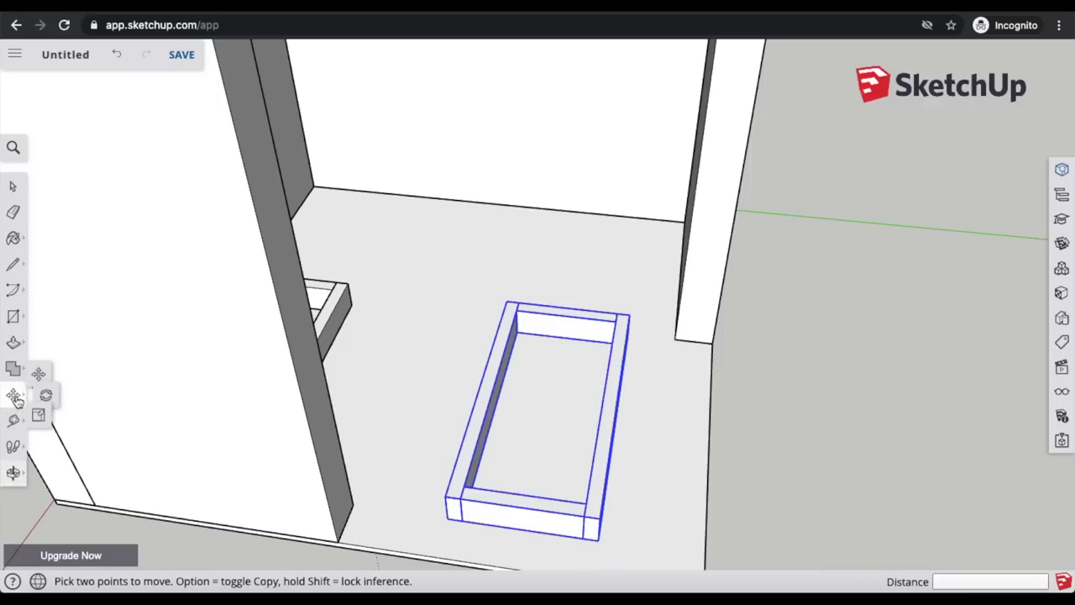
pyautogui.click(608, 432)
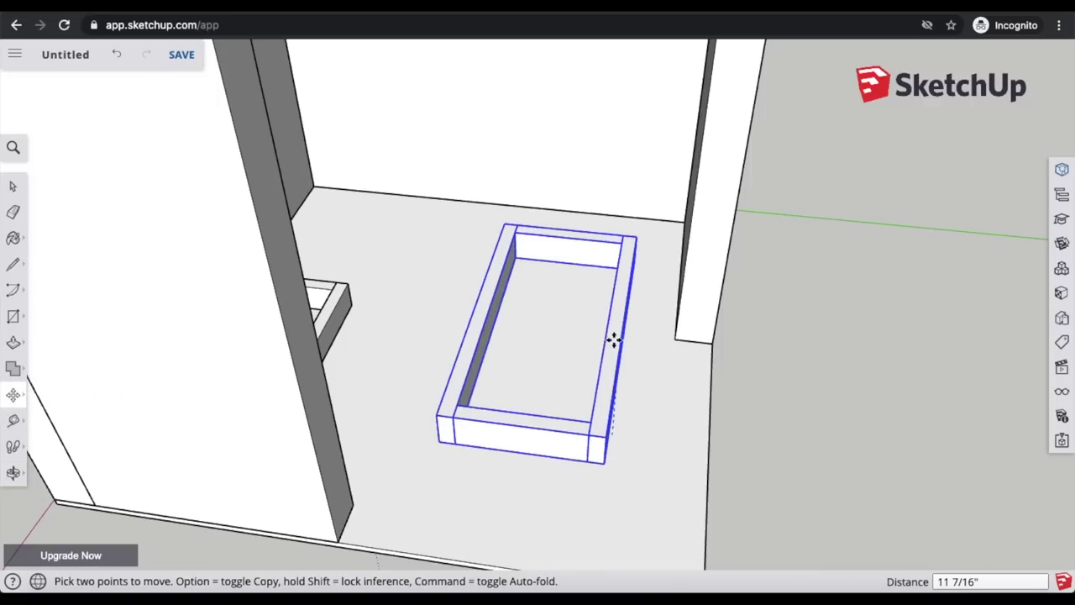
pyautogui.click(678, 290)
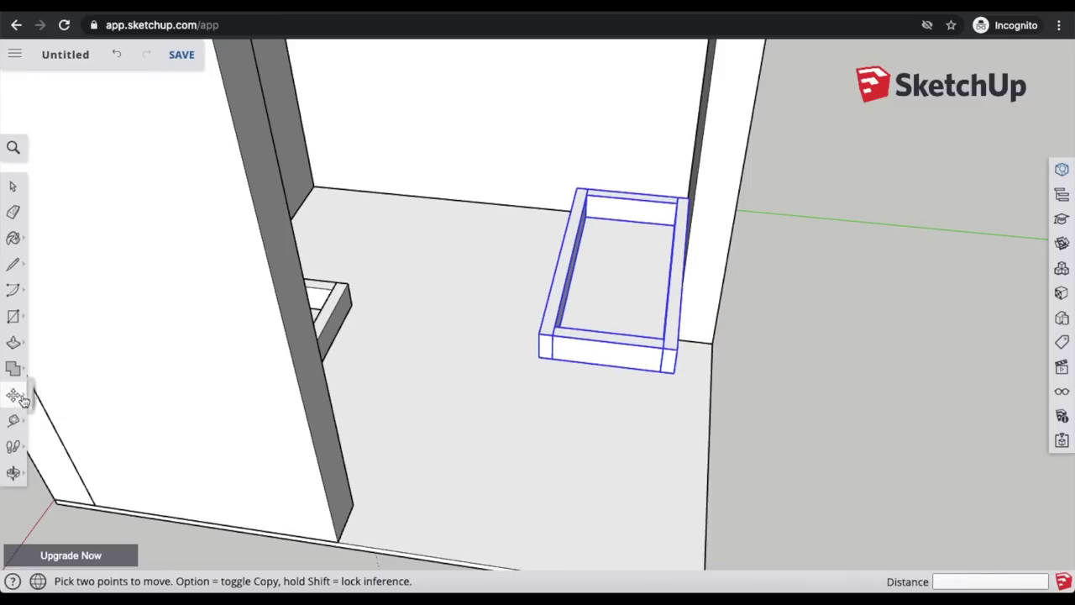
# Step: Rotate the copied base frame 90 degrees in the floor plane so its long boards run parallel to the wall
pyautogui.click(64, 396)
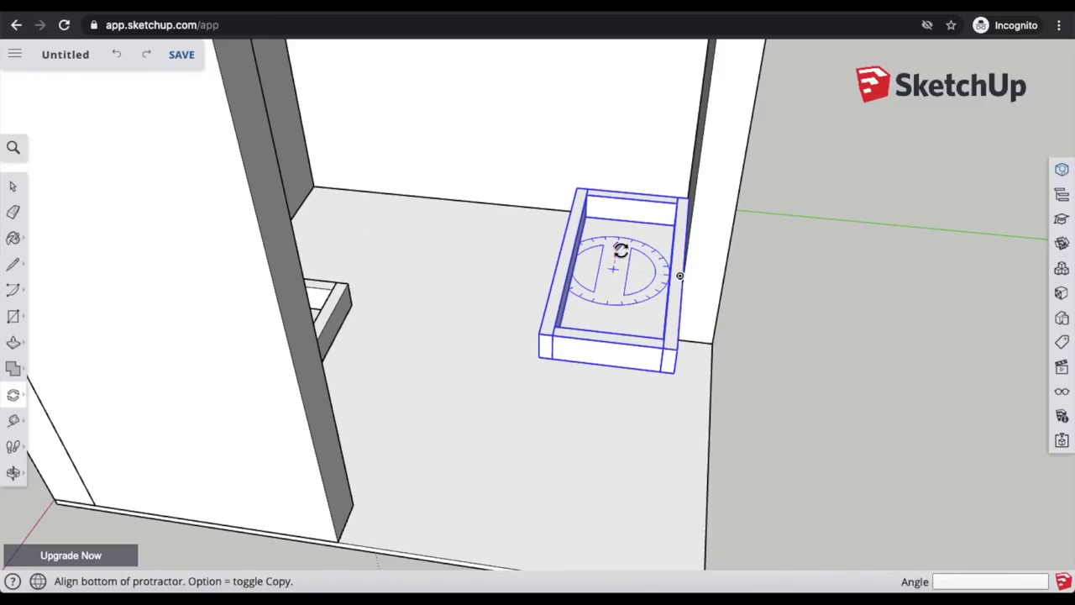
pyautogui.moveTo(619, 251); pyautogui.dragTo(581, 247)
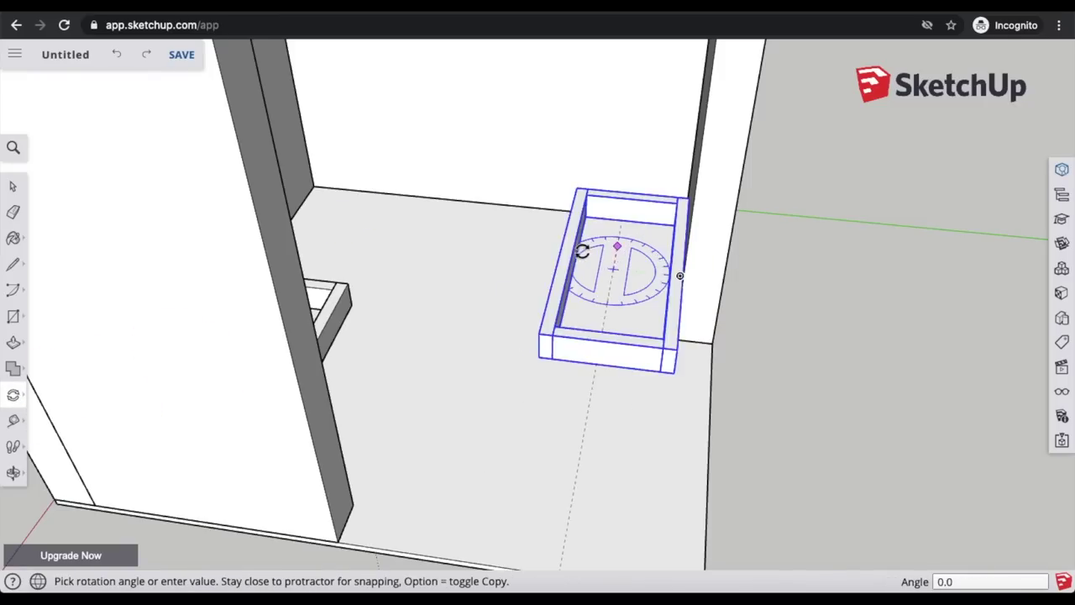
pyautogui.click(539, 266)
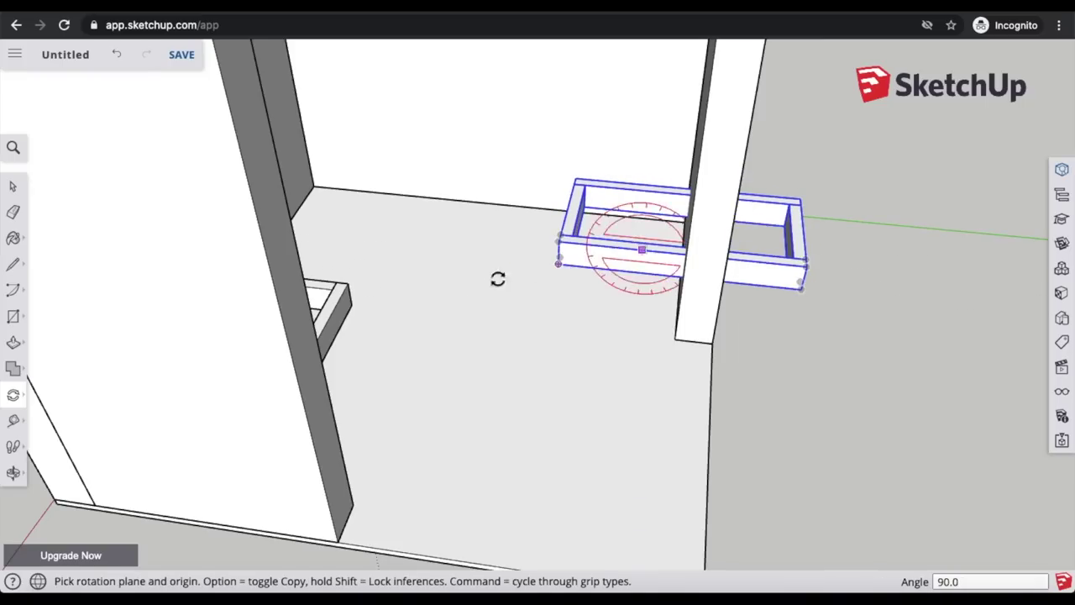
# Step: Slide the rotated base frame along the wall until its short end meets the projecting front wall
pyautogui.click(13, 395)
pyautogui.click(51, 367)
pyautogui.click(631, 247)
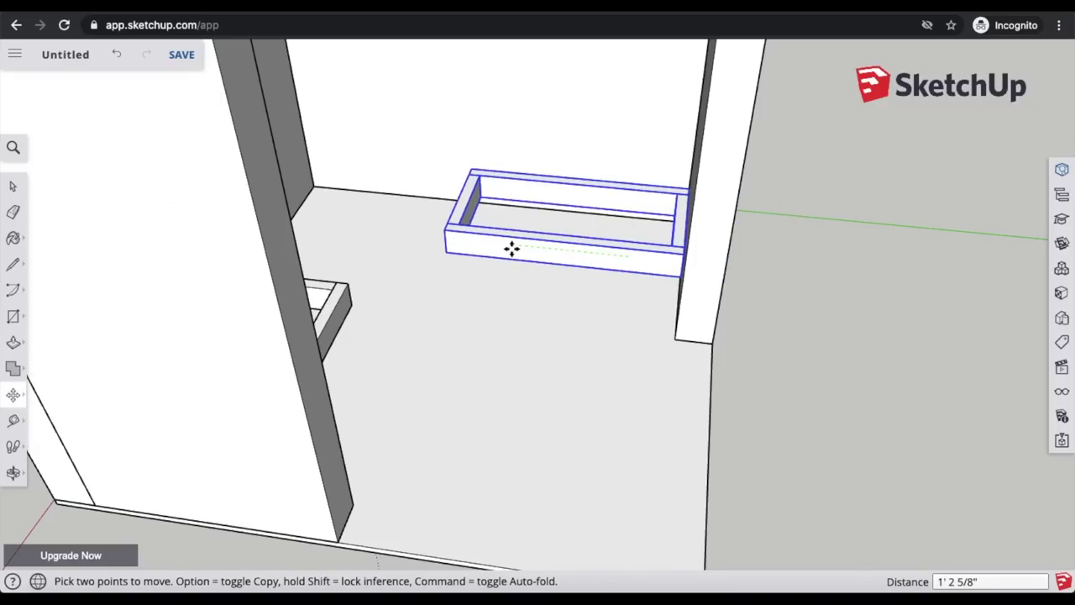
pyautogui.click(509, 247)
pyautogui.scroll(6, 697, 364)
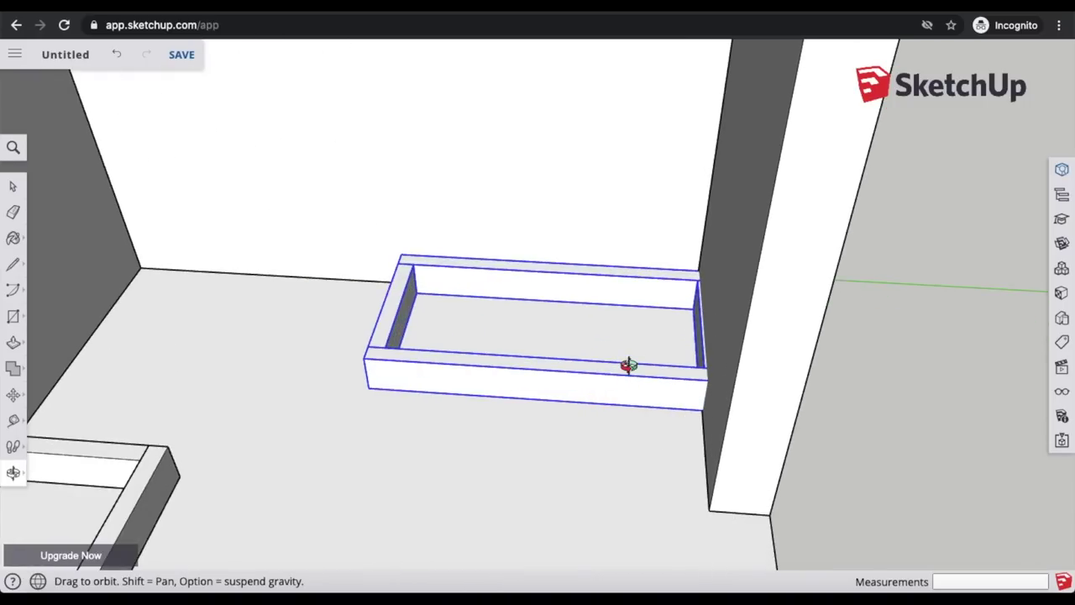
pyautogui.click(13, 394)
pyautogui.click(547, 411)
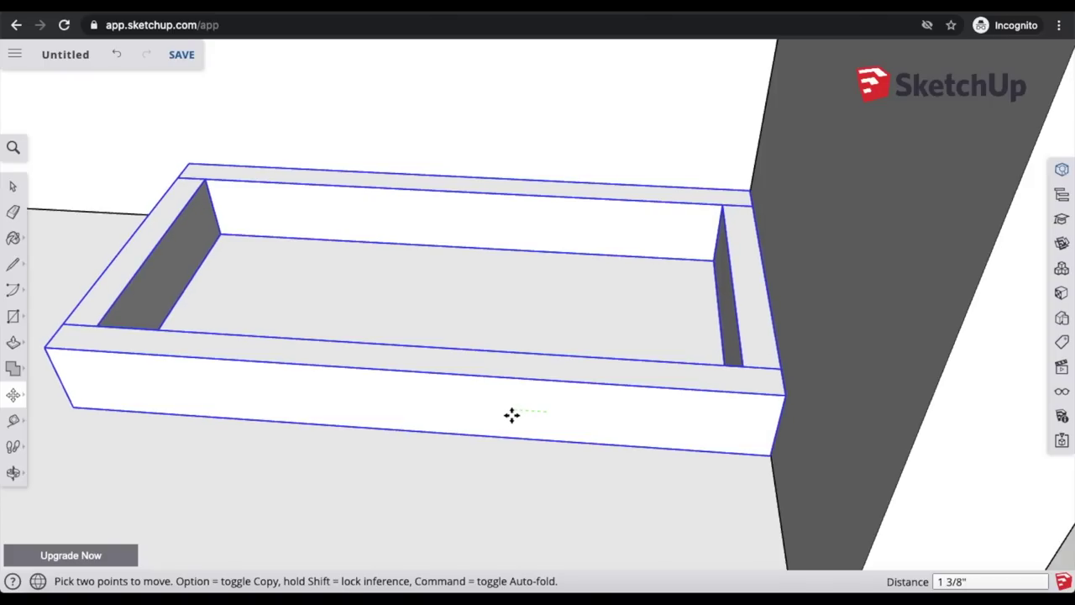
pyautogui.click(512, 415)
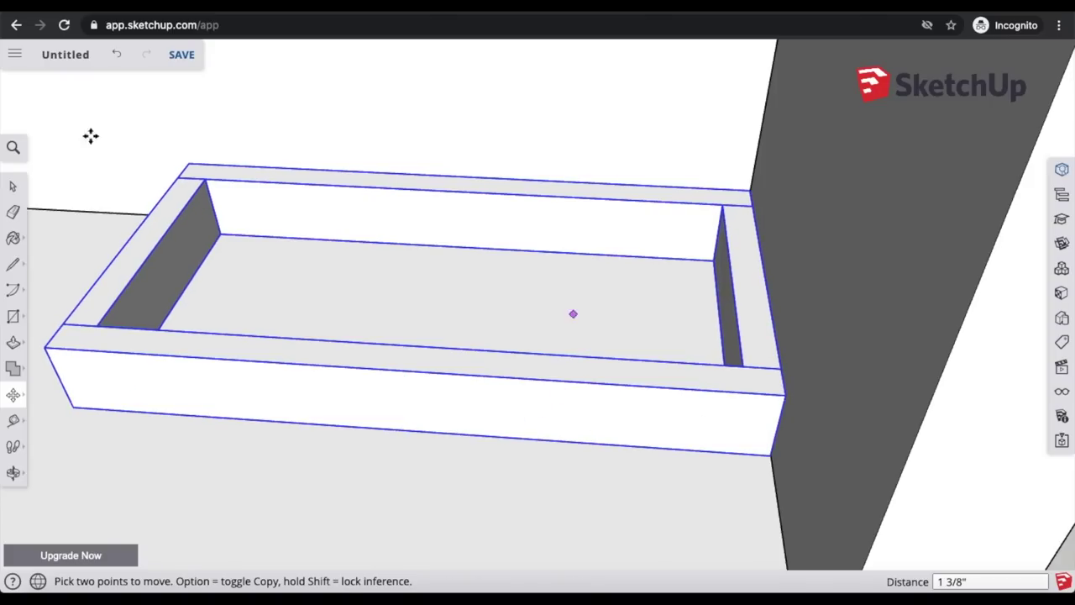
pyautogui.click(12, 185)
pyautogui.click(286, 161)
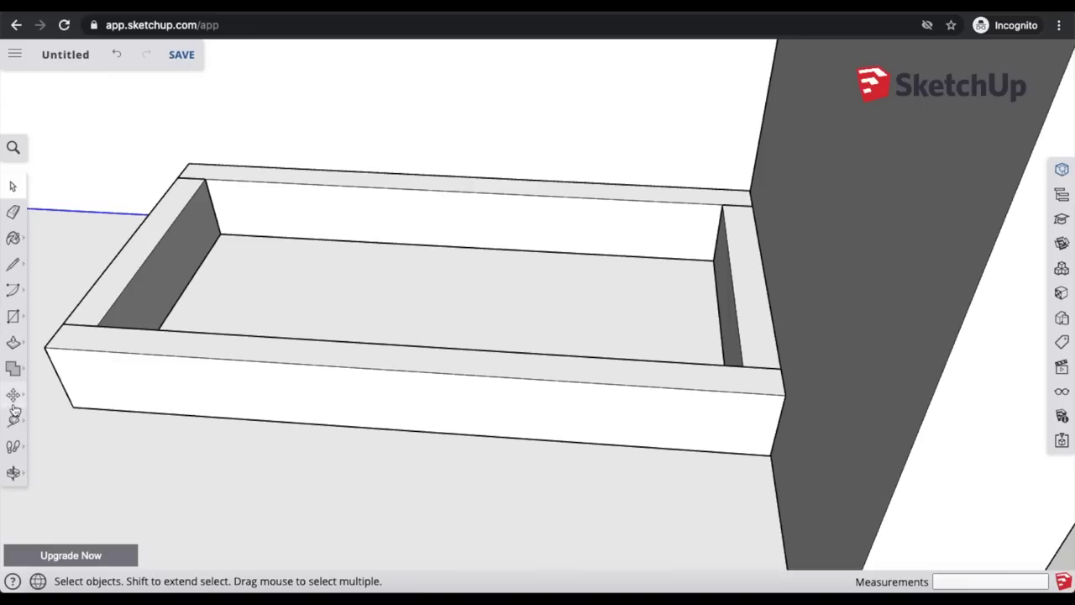
# Step: Move the loose two-door cabinet standing along the green axis into the room over the original base frame
pyautogui.click(13, 472)
pyautogui.moveTo(196, 334); pyautogui.dragTo(382, 334)
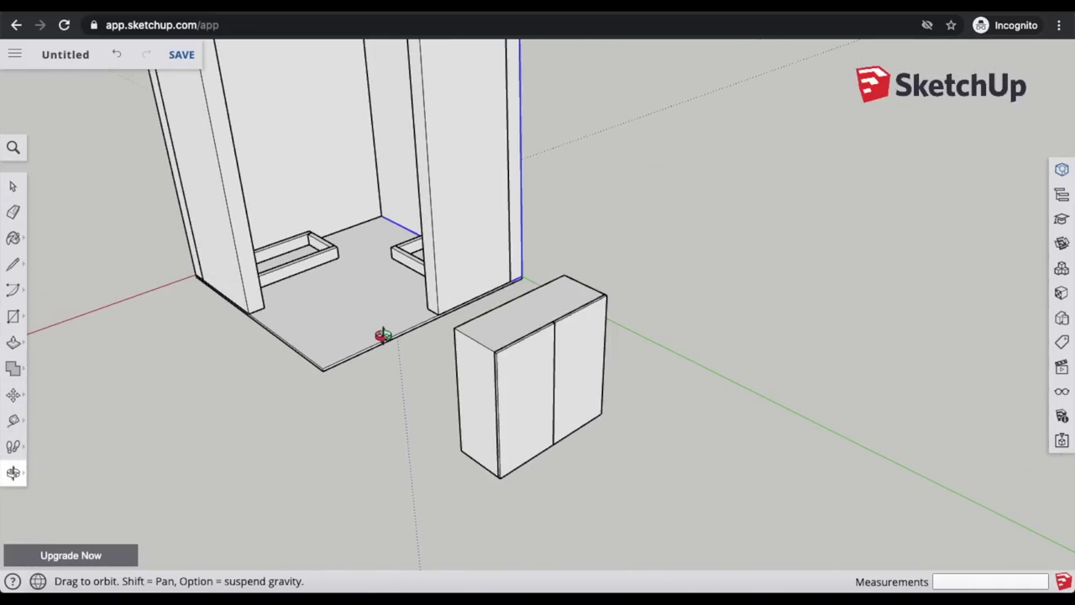
pyautogui.scroll(10, 300, 324)
pyautogui.moveTo(412, 315); pyautogui.dragTo(540, 342)
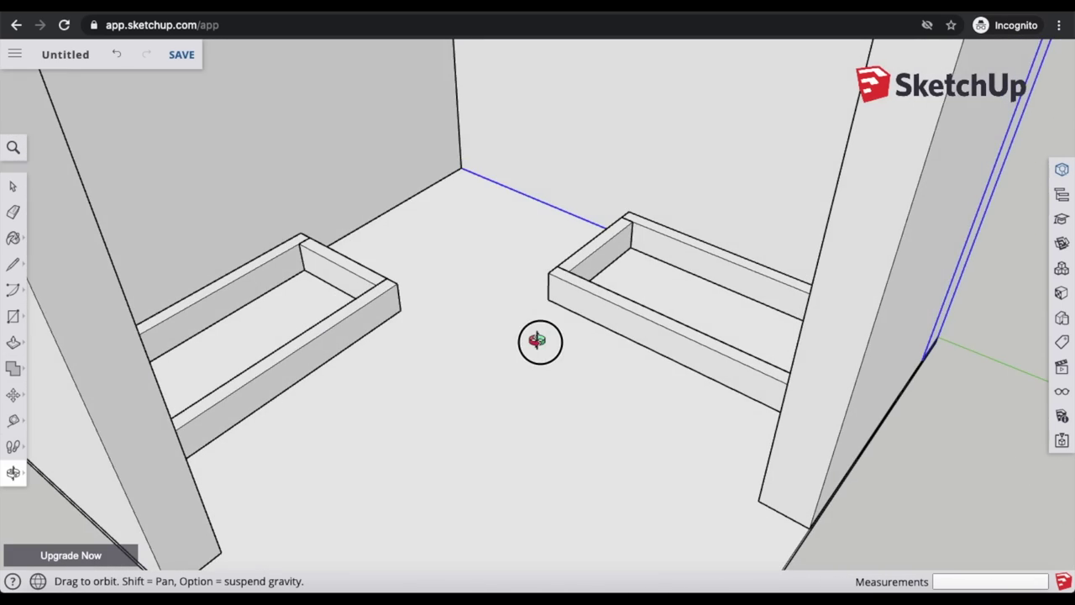
pyautogui.scroll(-10, 540, 342)
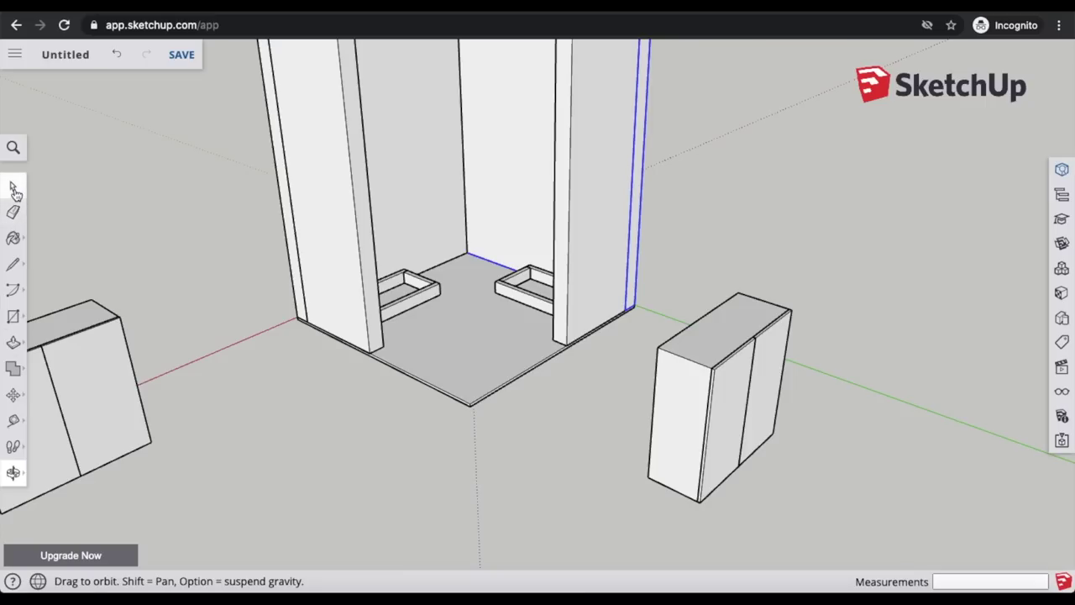
pyautogui.click(13, 188)
pyautogui.click(734, 385)
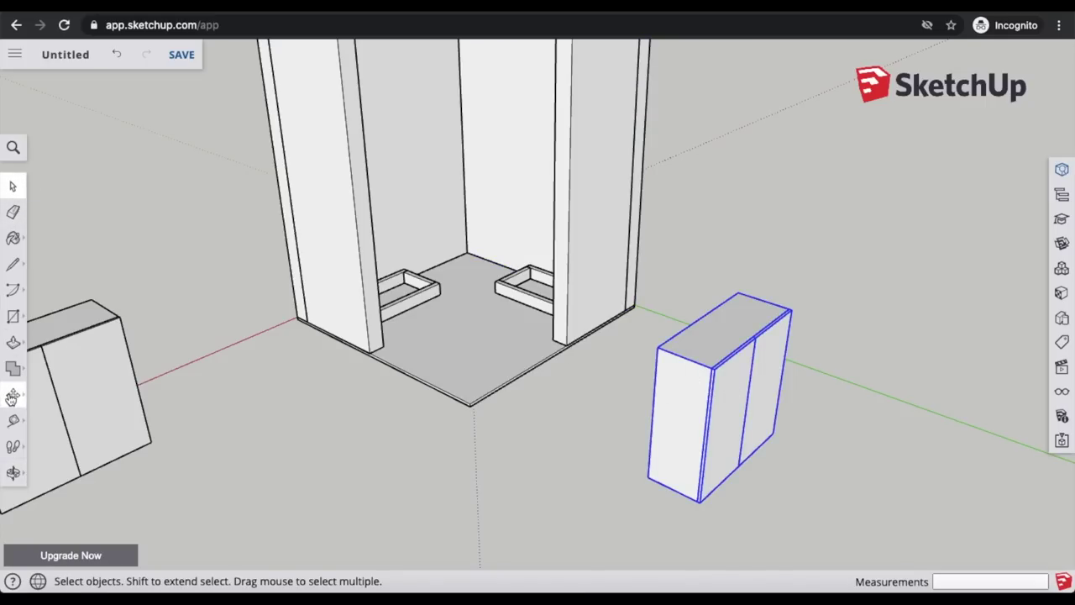
pyautogui.click(12, 396)
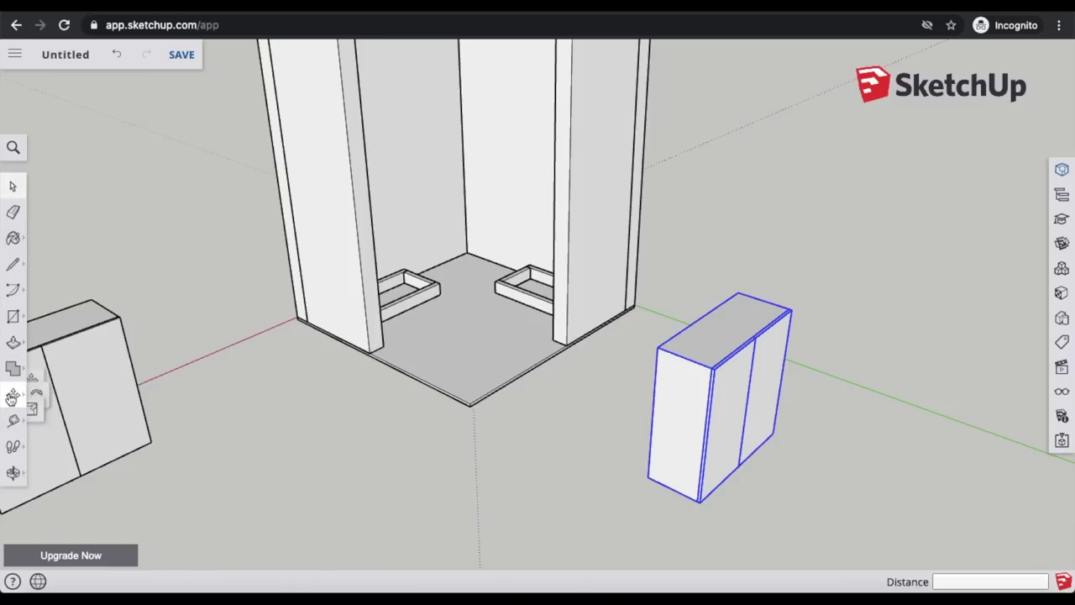
pyautogui.click(722, 396)
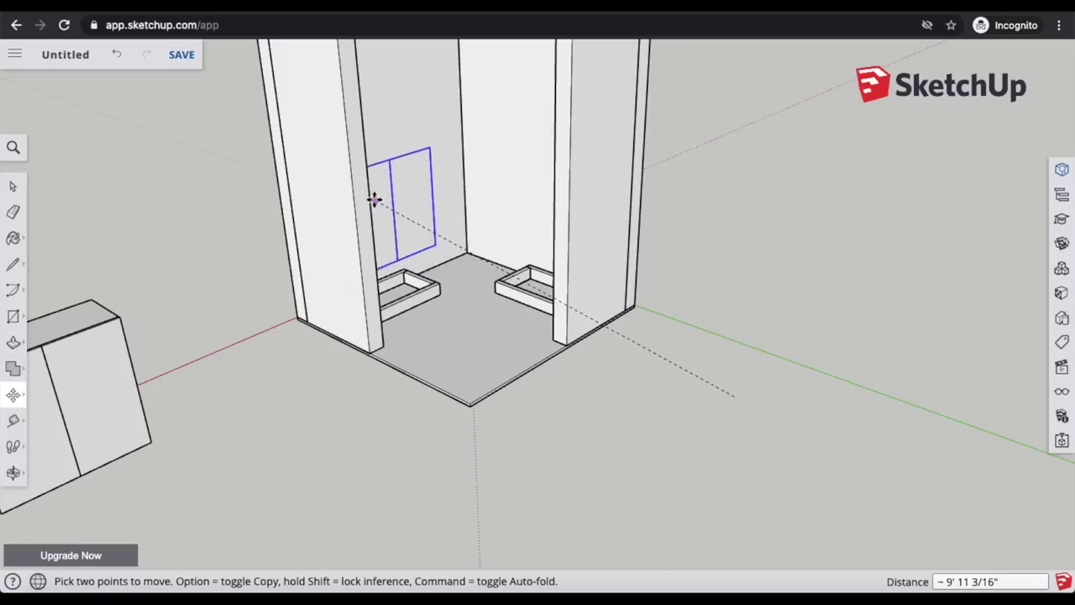
pyautogui.click(395, 263)
pyautogui.scroll(5, 412, 249)
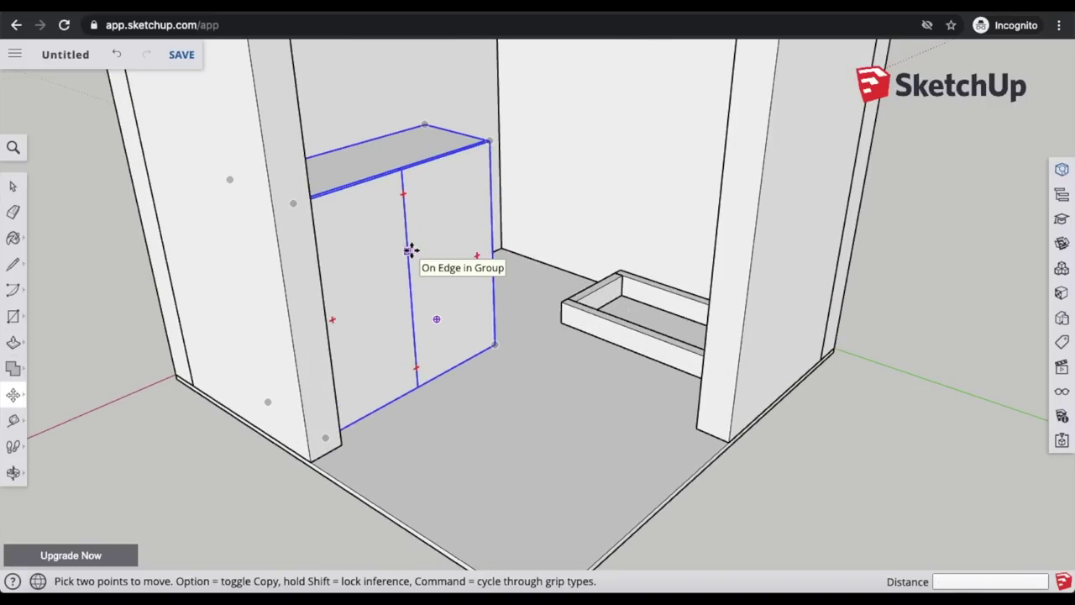
# Step: Adjust the cabinet on top of the original base frame and check its fit from the front and from above
pyautogui.click(13, 475)
pyautogui.moveTo(582, 206); pyautogui.dragTo(496, 294)
pyautogui.press('m')
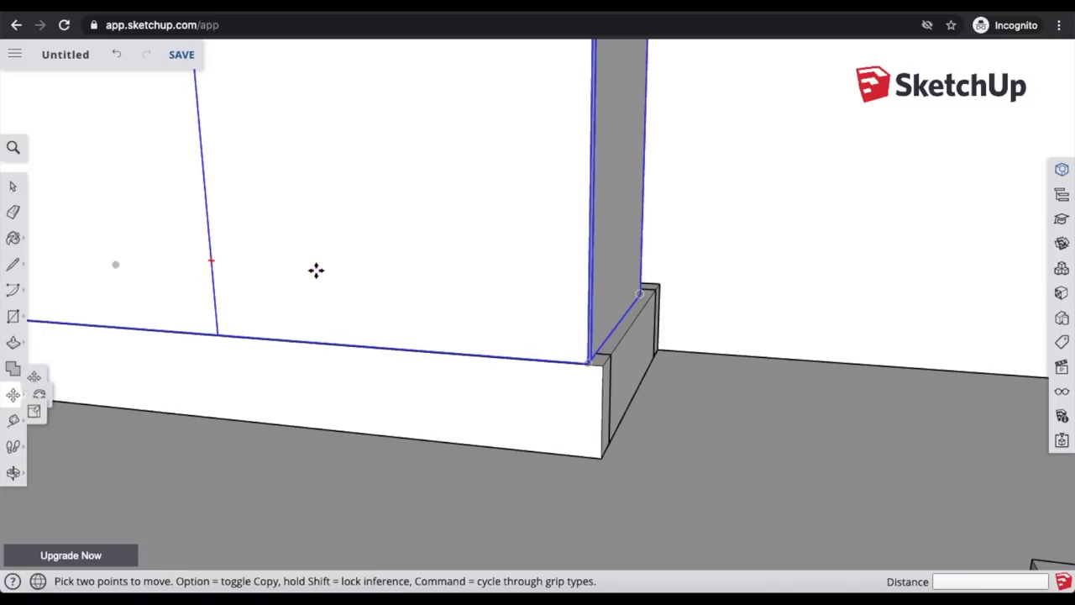
pyautogui.click(318, 270)
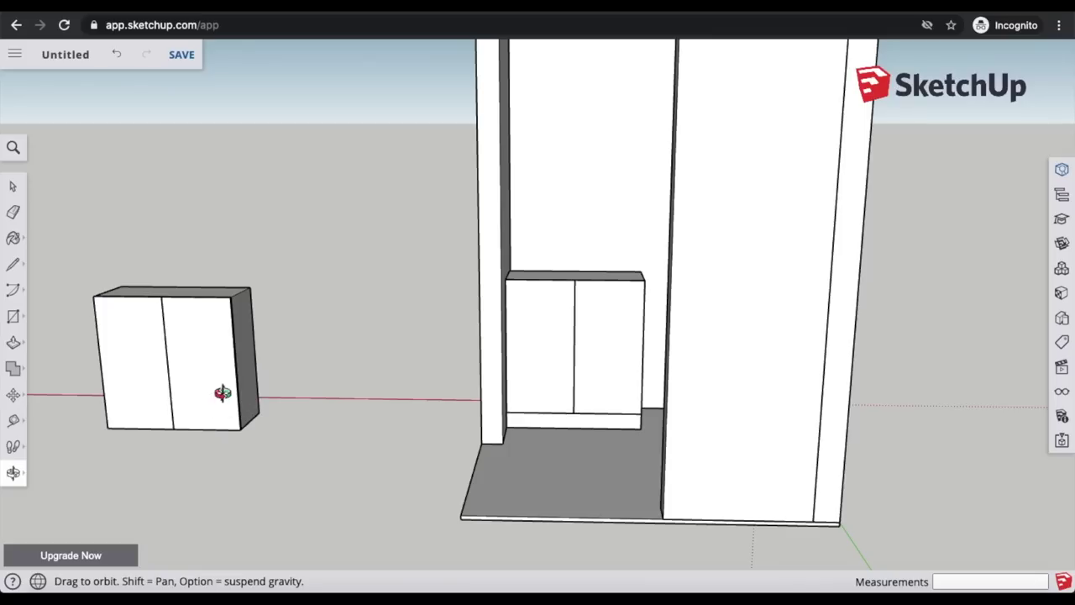
pyautogui.moveTo(218, 391); pyautogui.dragTo(547, 384)
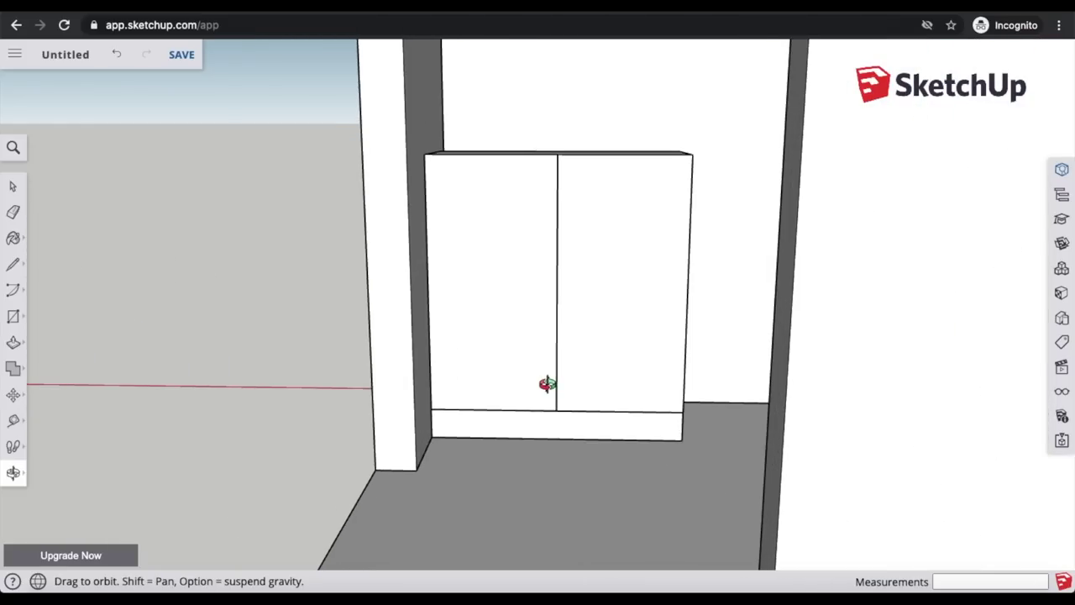
pyautogui.moveTo(783, 161); pyautogui.dragTo(594, 320)
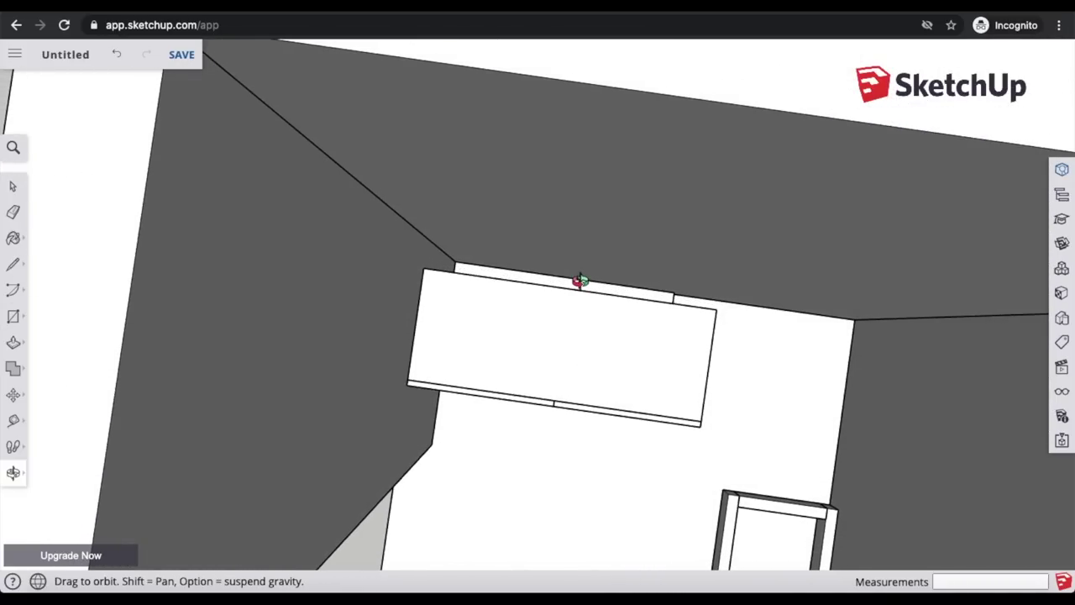
pyautogui.moveTo(617, 269); pyautogui.dragTo(617, 283)
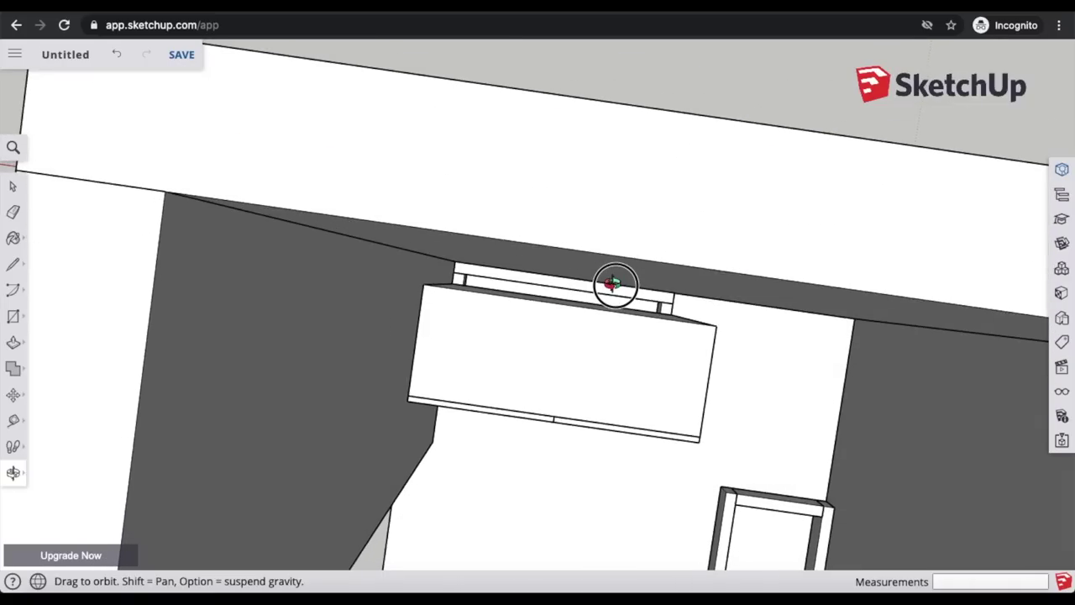
pyautogui.moveTo(676, 485); pyautogui.dragTo(442, 392)
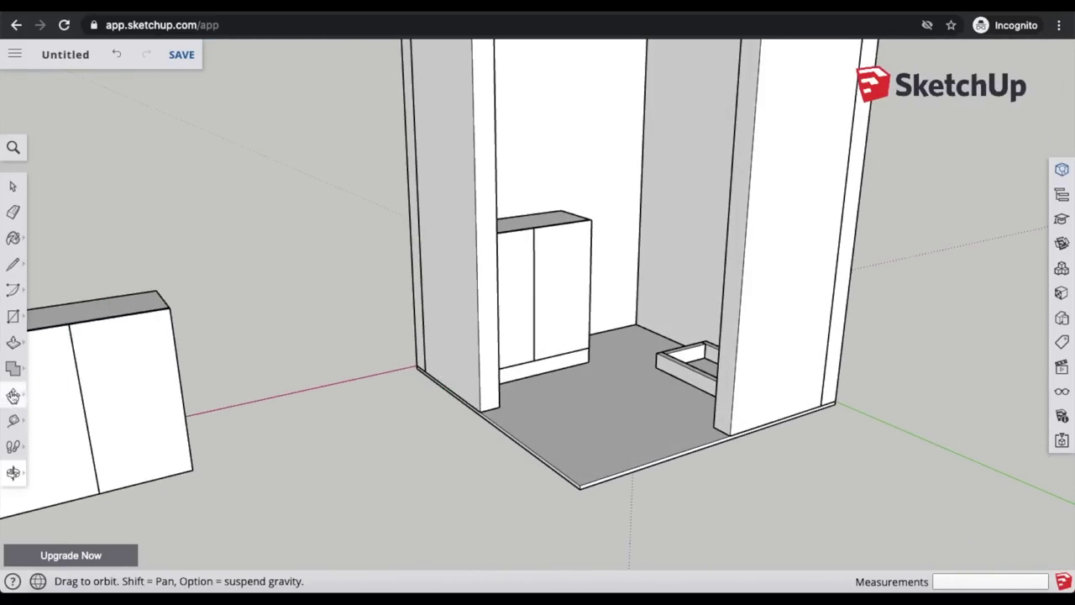
# Step: Move the remaining loose two-door cabinet from along the red axis into the room, next to the placed cabinet
pyautogui.click(12, 186)
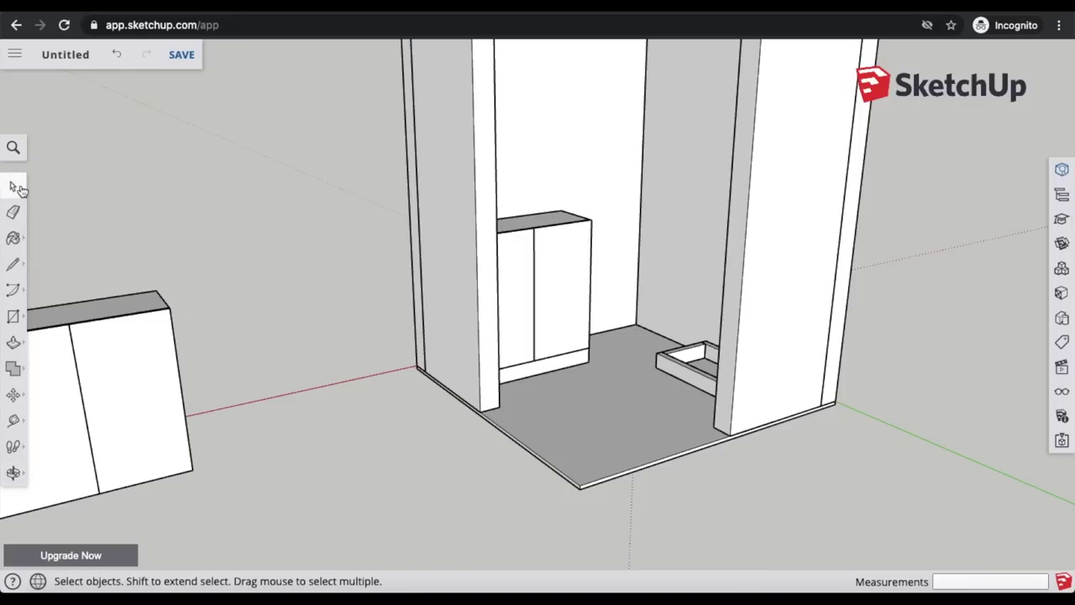
pyautogui.press('m')
pyautogui.click(155, 386)
pyautogui.click(670, 296)
pyautogui.click(671, 299)
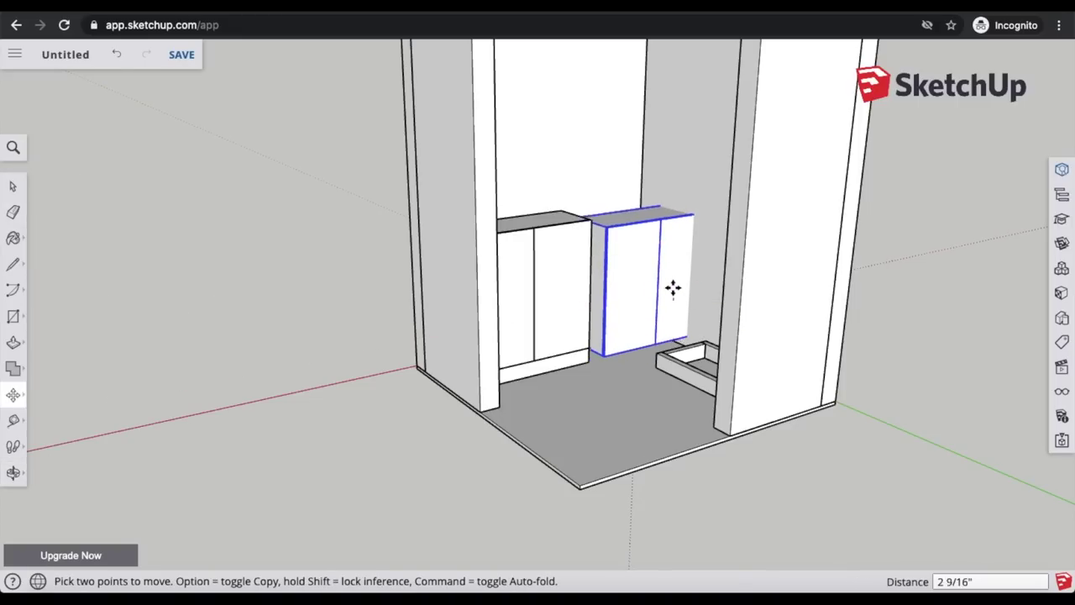
pyautogui.click(671, 289)
# Step: Rotate the loose two-door cabinet 90 degrees and move it over the second base frame
pyautogui.press('q')
pyautogui.click(640, 208)
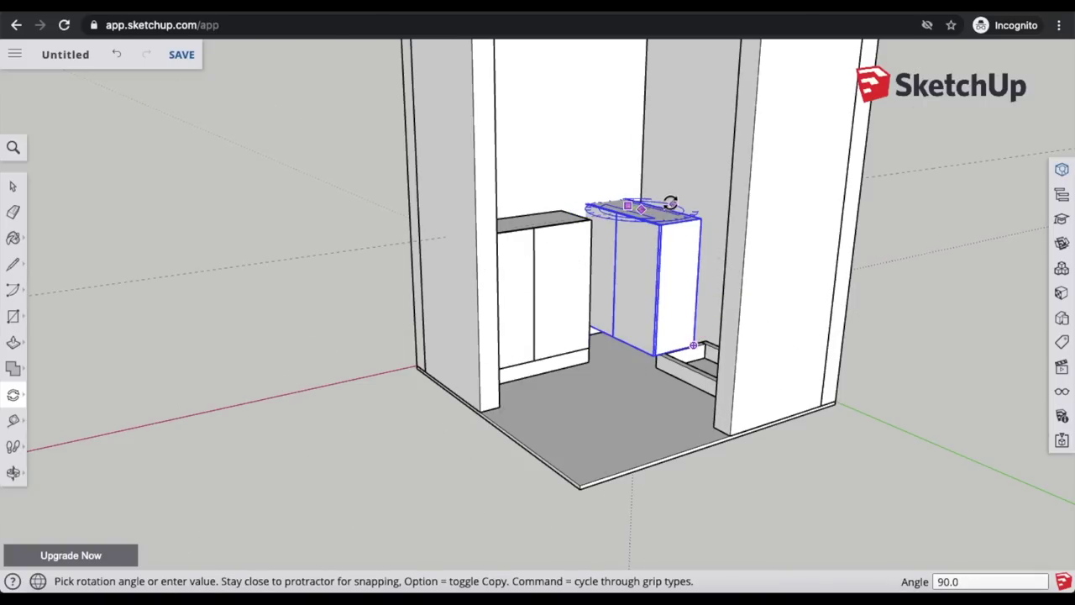
pyautogui.click(672, 210)
pyautogui.press('m')
pyautogui.click(676, 235)
pyautogui.click(714, 290)
# Step: Align the rotated cabinet on the second base frame against the projecting front wall and check its fit
pyautogui.click(13, 472)
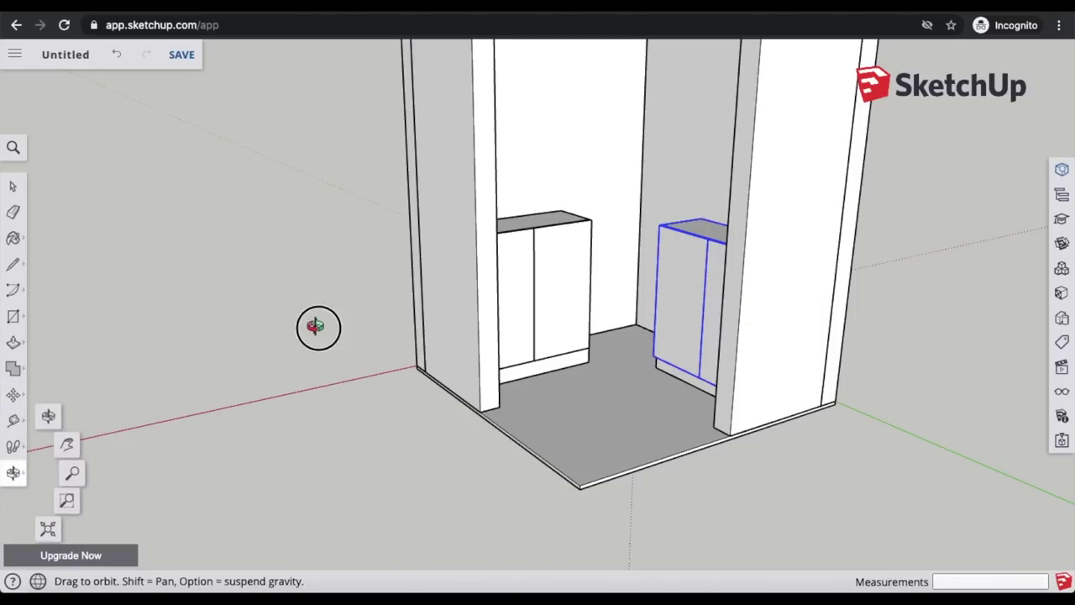
pyautogui.moveTo(318, 327); pyautogui.dragTo(576, 343)
pyautogui.scroll(10, 640, 267)
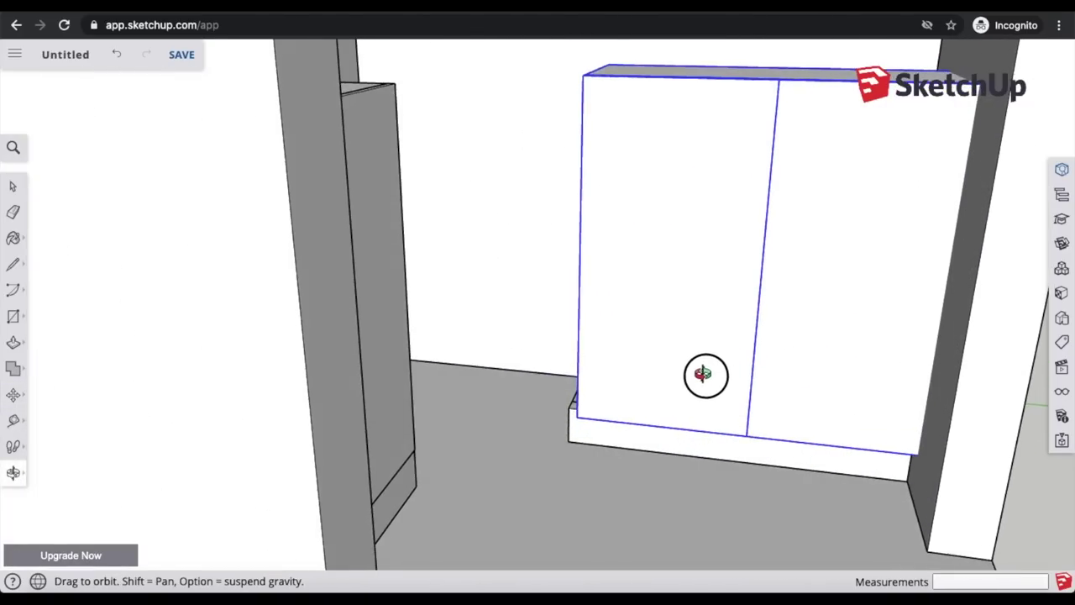
pyautogui.scroll(-3, 706, 375)
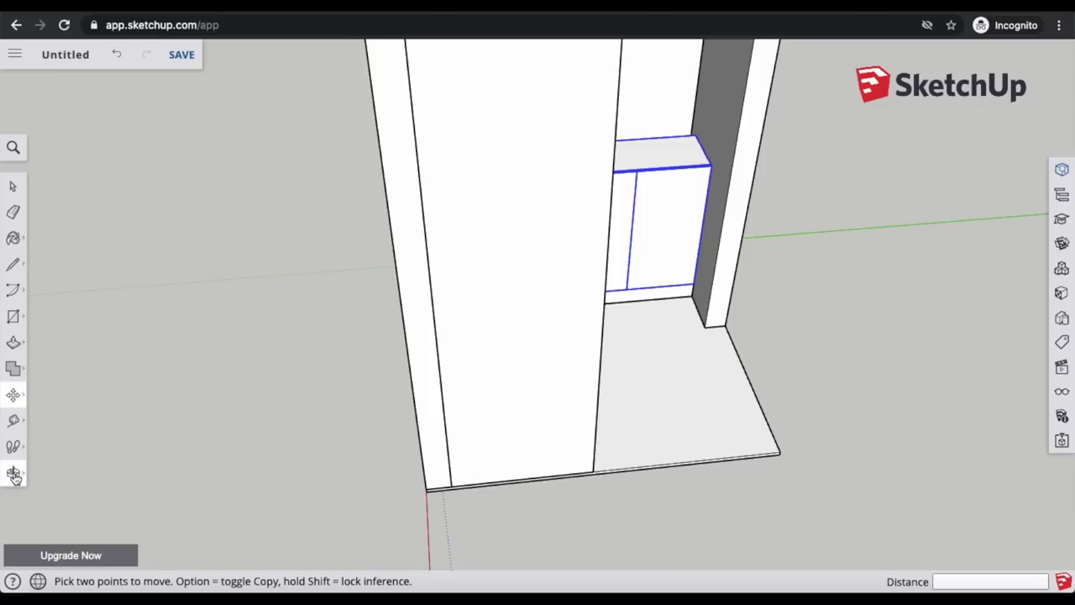
pyautogui.press('o')
pyautogui.moveTo(924, 400); pyautogui.dragTo(674, 382)
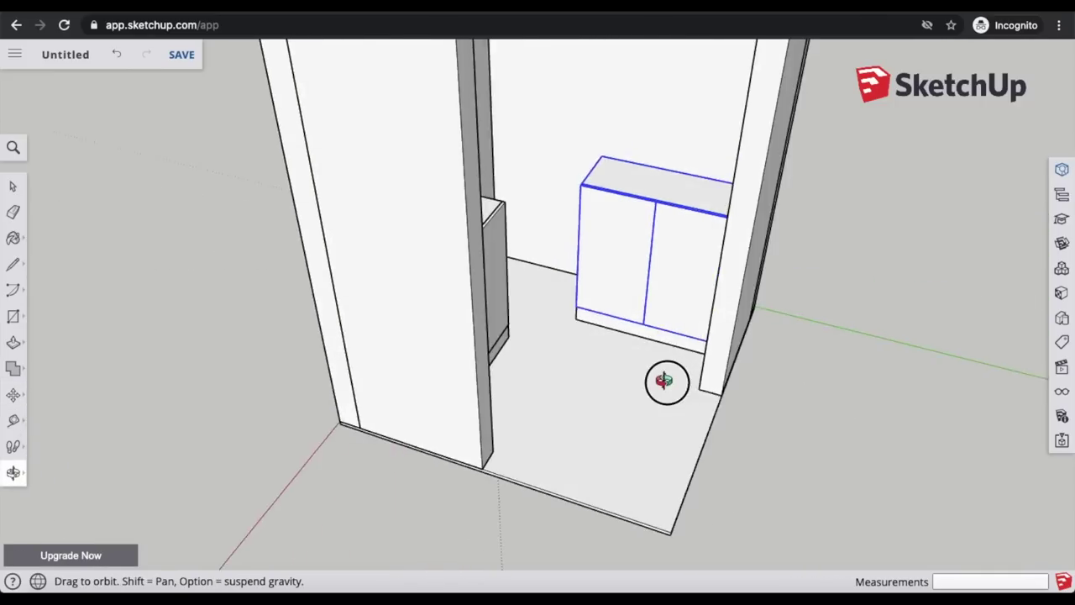
pyautogui.scroll(-10, 540, 327)
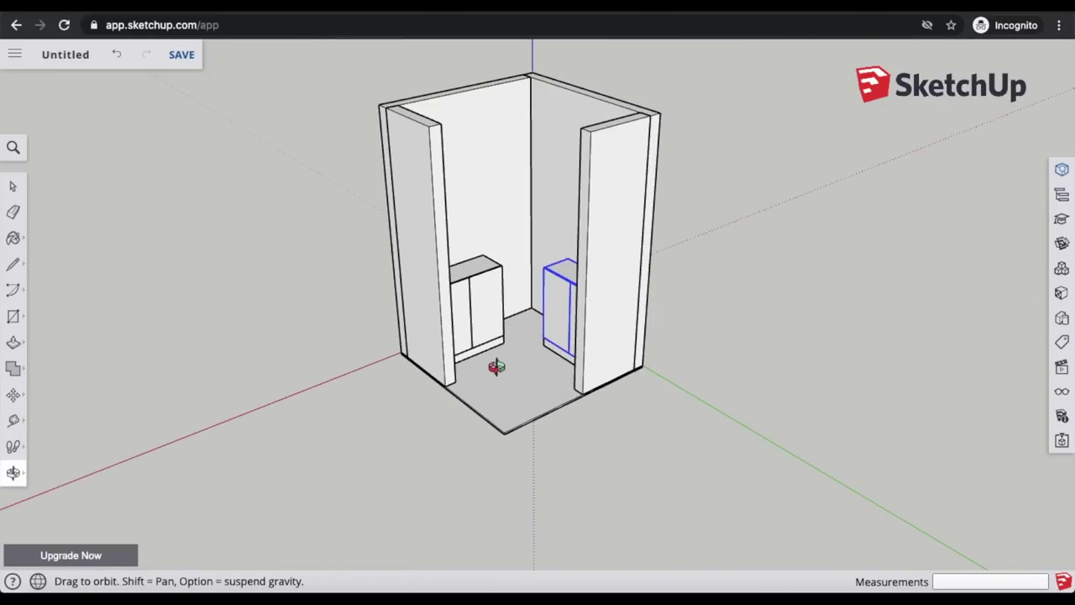
# Step: Draw a rectangle about 4' 8" by 1' 3 1/16" from the first cabinet's top front corner to the far back room corner
pyautogui.moveTo(496, 367); pyautogui.dragTo(58, 205)
pyautogui.scroll(5, 516, 274)
pyautogui.scroll(3, 525, 276)
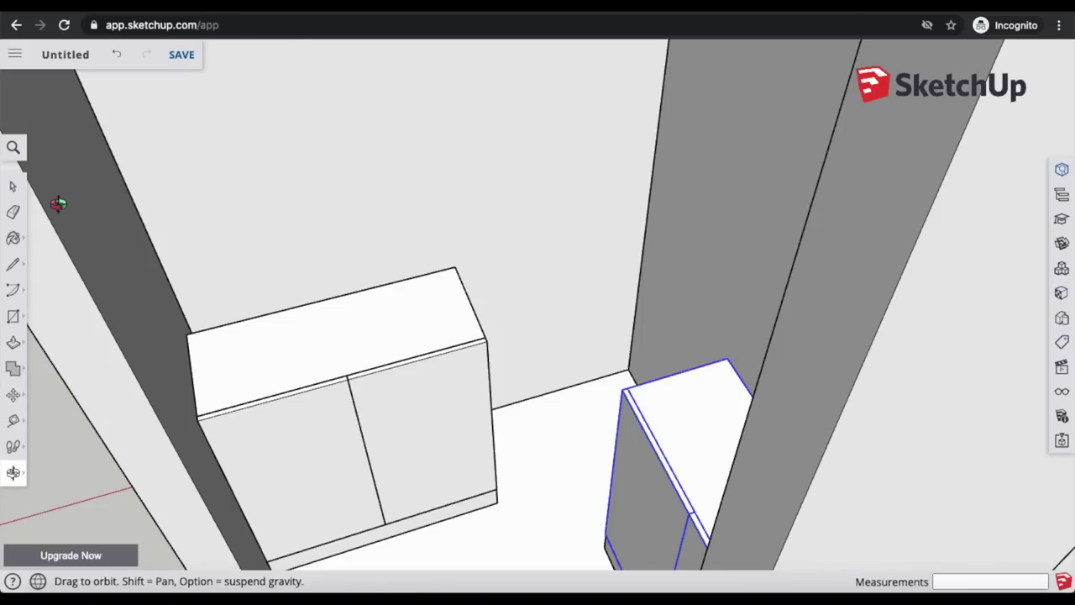
pyautogui.click(15, 317)
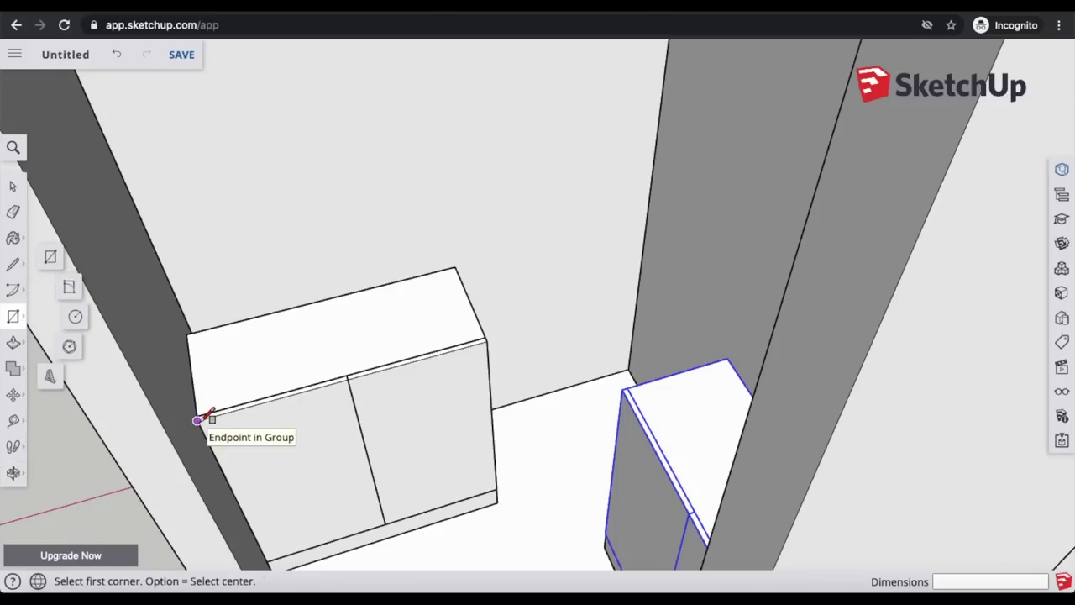
pyautogui.click(198, 419)
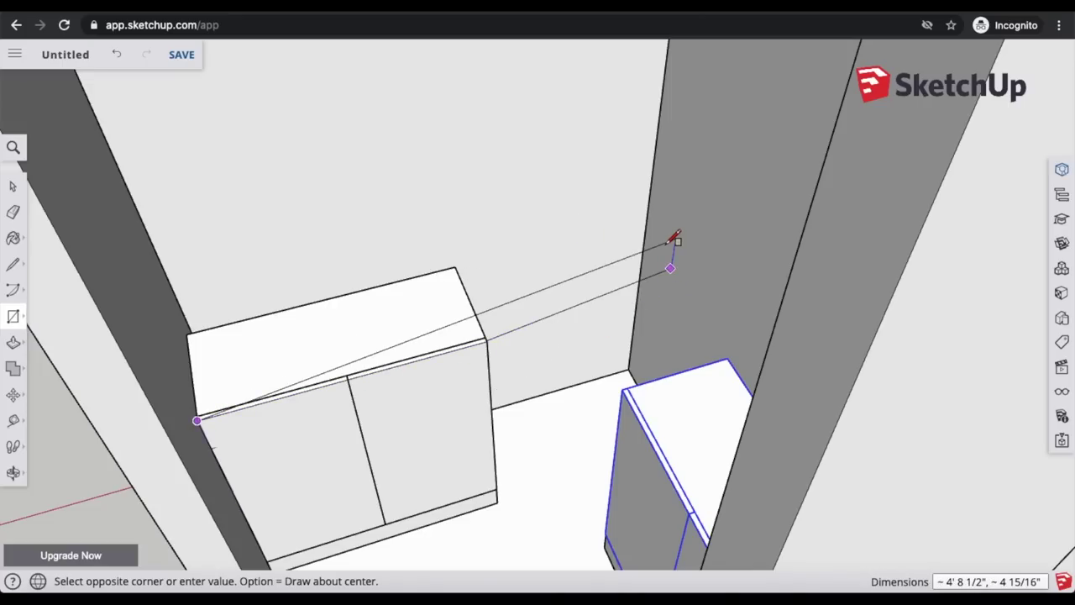
pyautogui.click(650, 200)
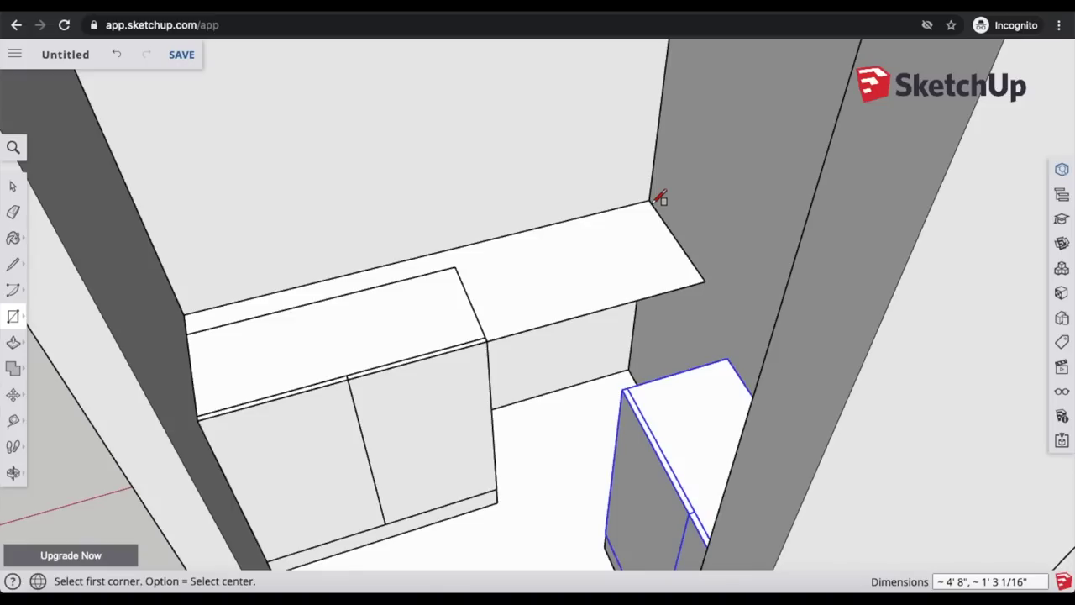
# Step: Push/Pull the rectangle over the first cabinet upward about 2 1/8" to form a countertop slab
pyautogui.click(13, 343)
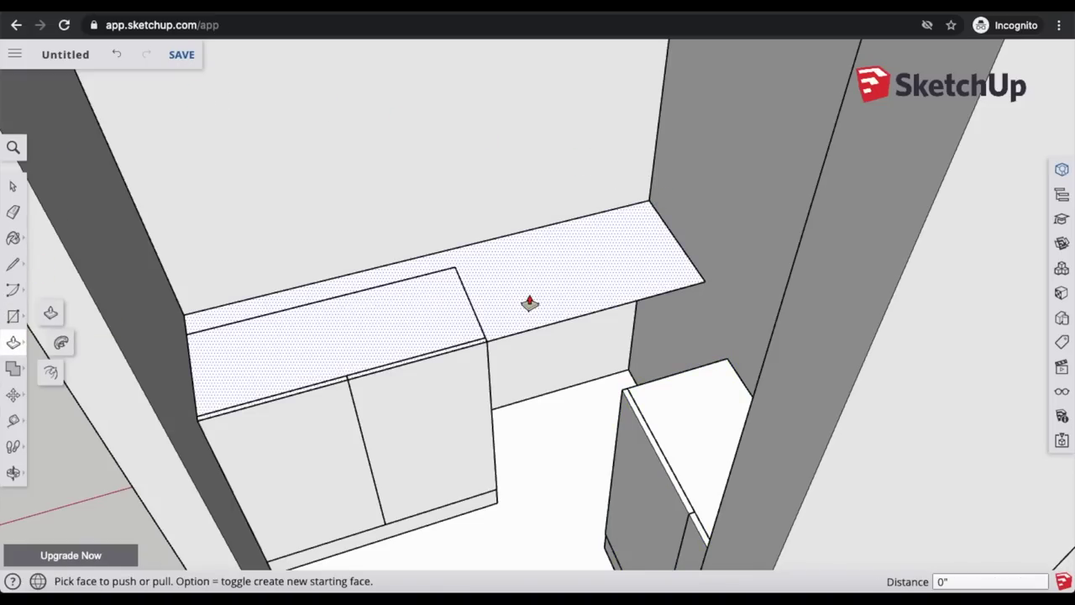
pyautogui.click(529, 303)
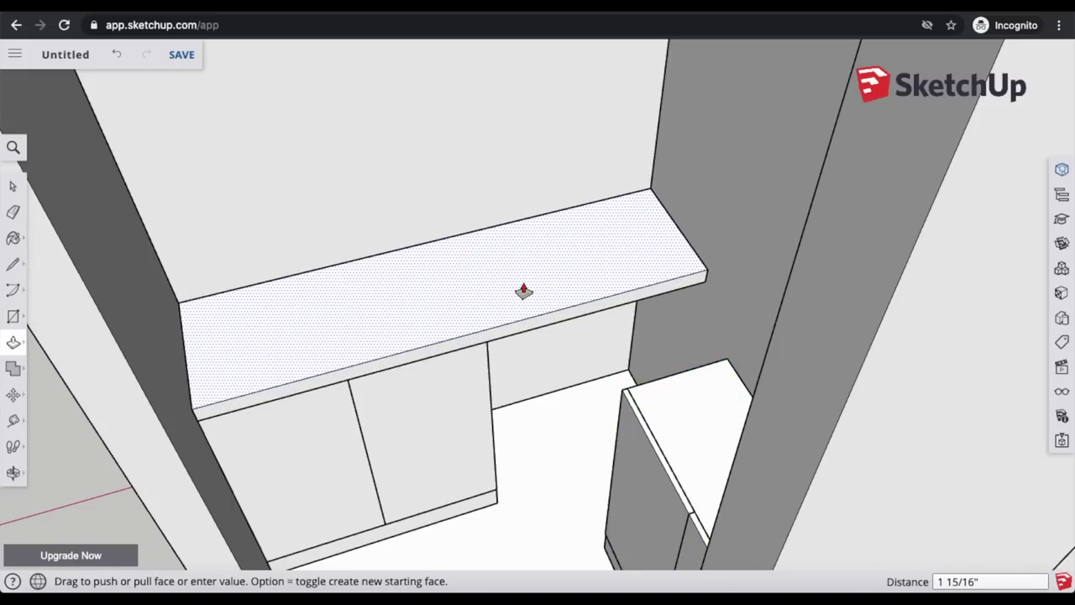
pyautogui.click(522, 290)
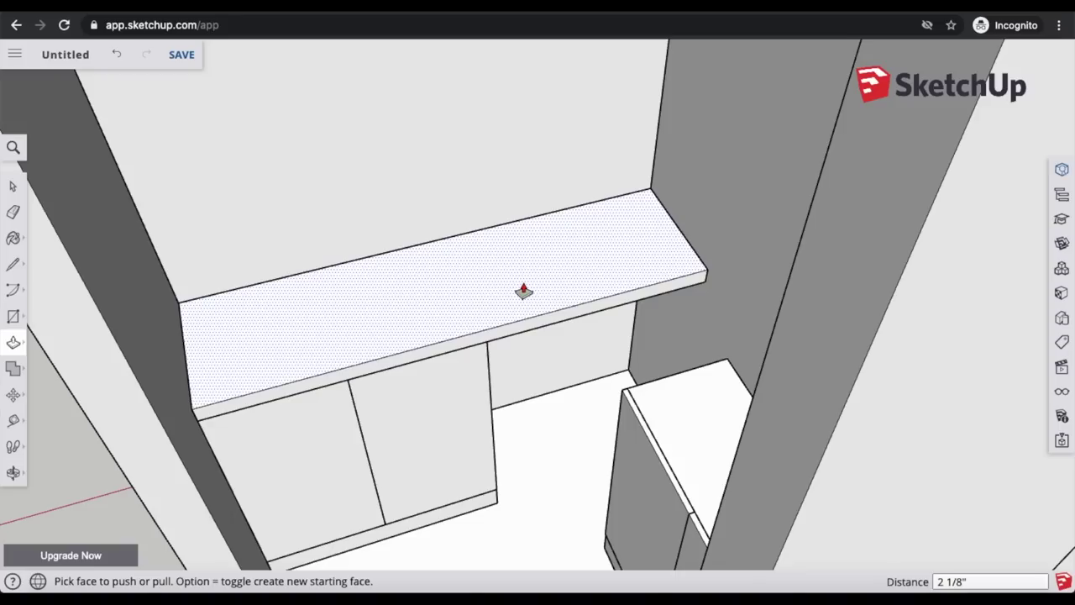
pyautogui.click(523, 290)
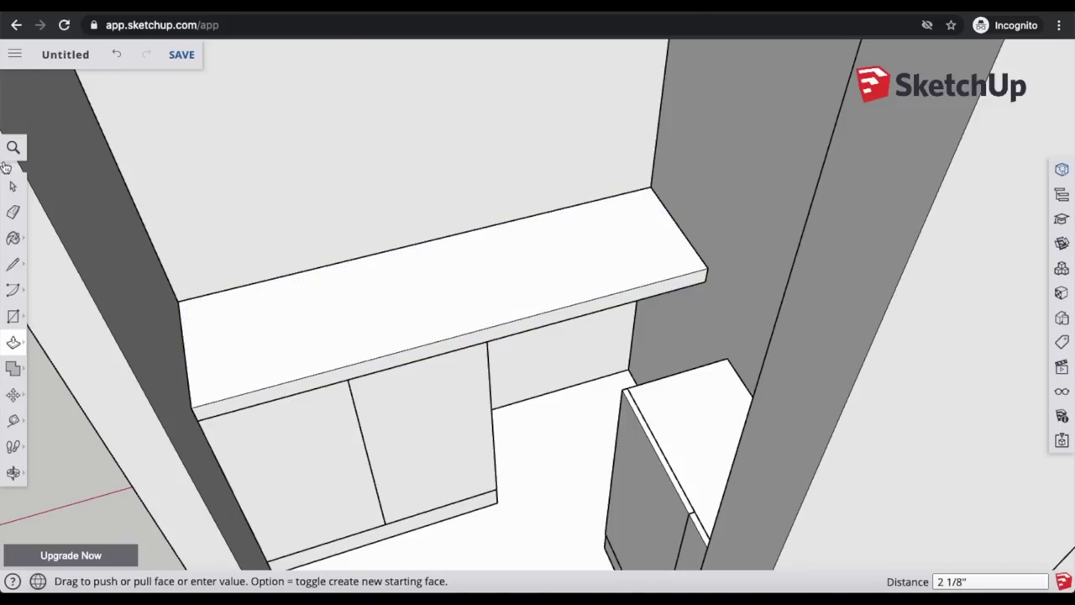
# Step: Draw a thin rectangle as high as the slab's edge on the adjoining wall, from the slab's front corner to the projecting wall
pyautogui.click(14, 473)
pyautogui.moveTo(328, 327); pyautogui.dragTo(48, 221)
pyautogui.press('r')
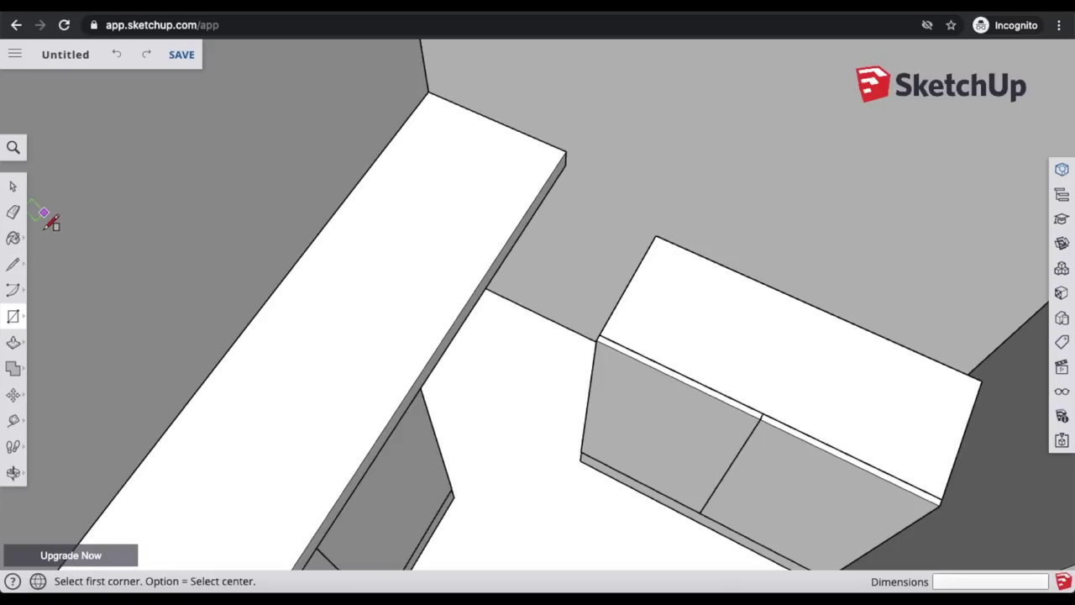
pyautogui.click(566, 165)
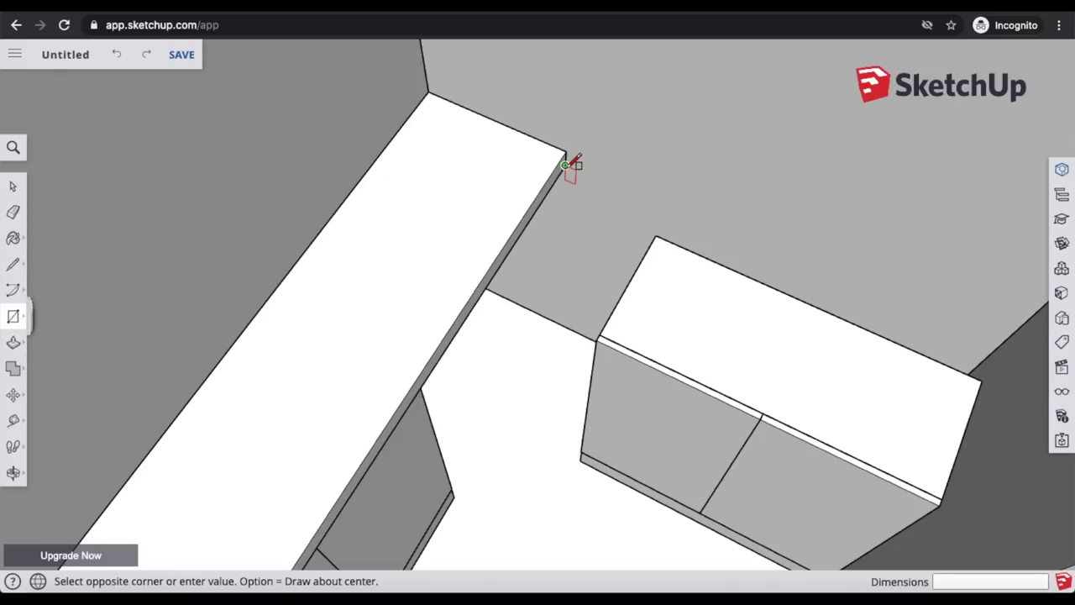
pyautogui.click(1005, 341)
pyautogui.scroll(-3, 509, 189)
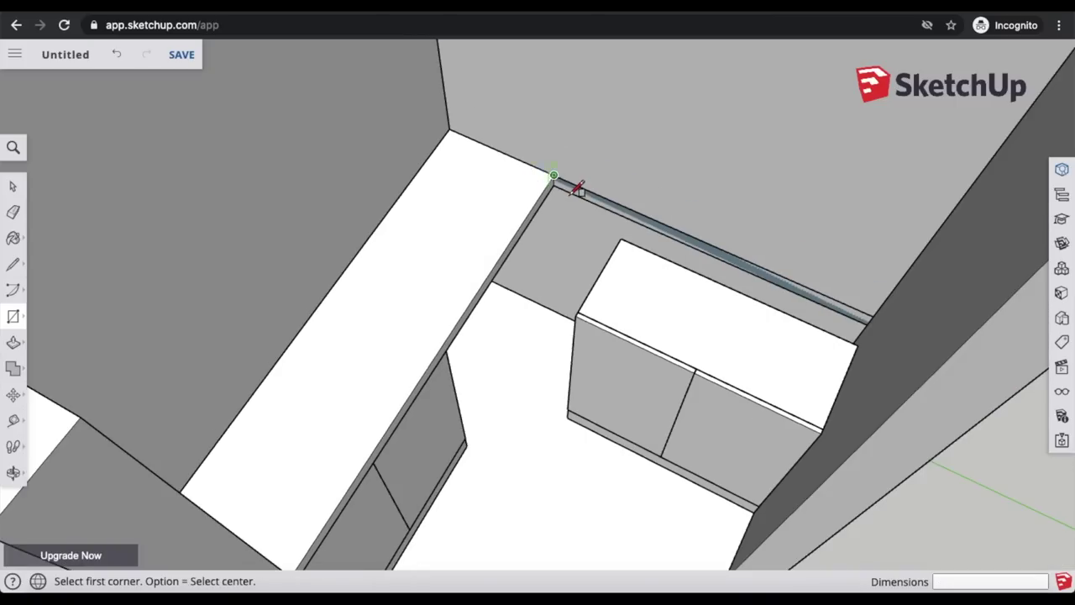
# Step: Pull the thin wall rectangle out about 1' 3 1/16" over the second cabinet, flush with its front
pyautogui.click(14, 342)
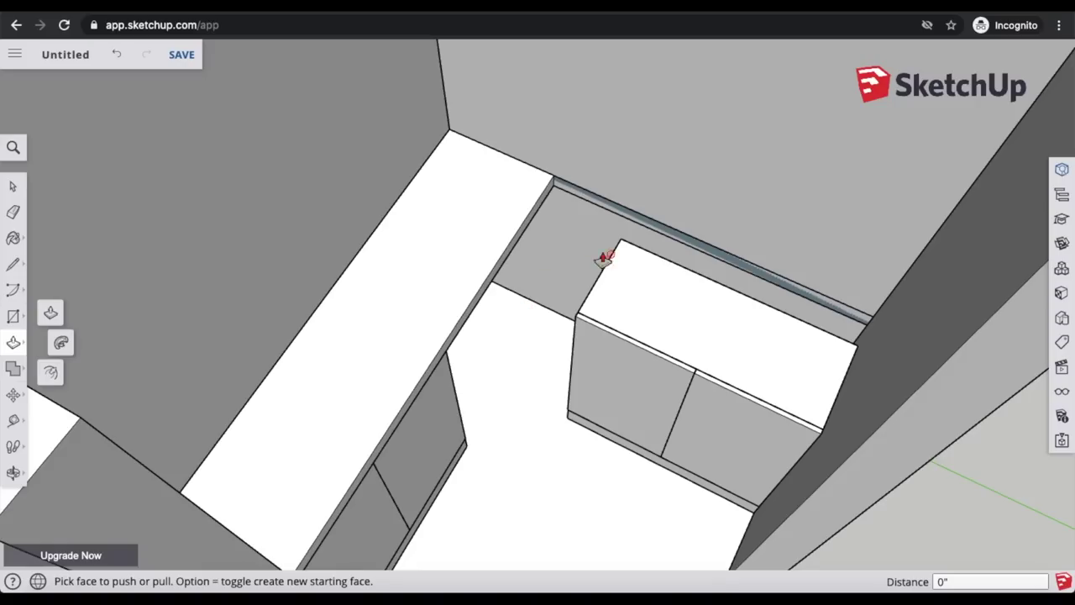
pyautogui.click(671, 239)
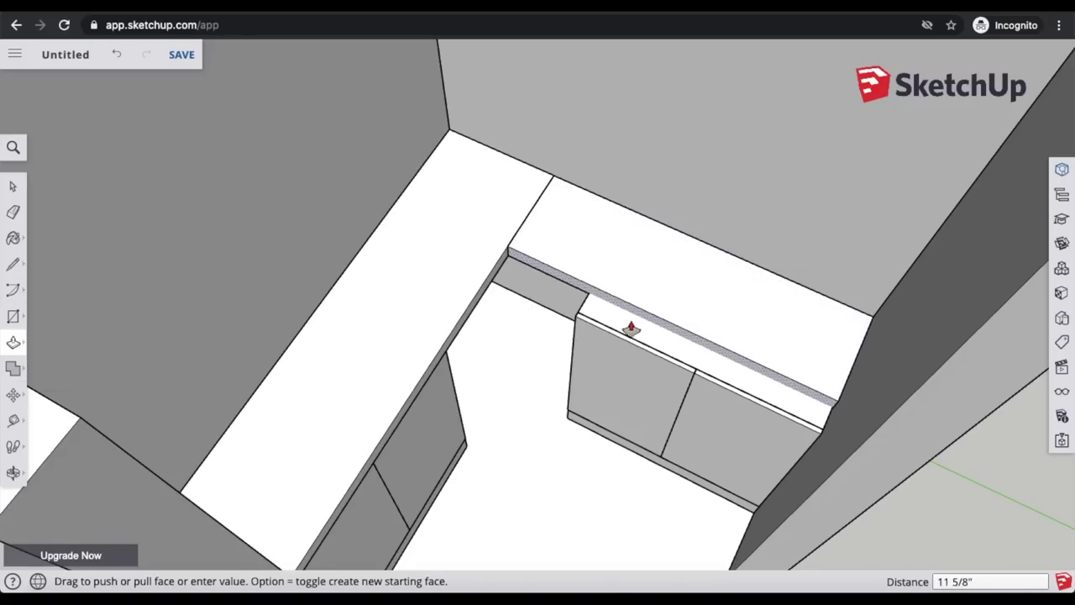
pyautogui.click(628, 348)
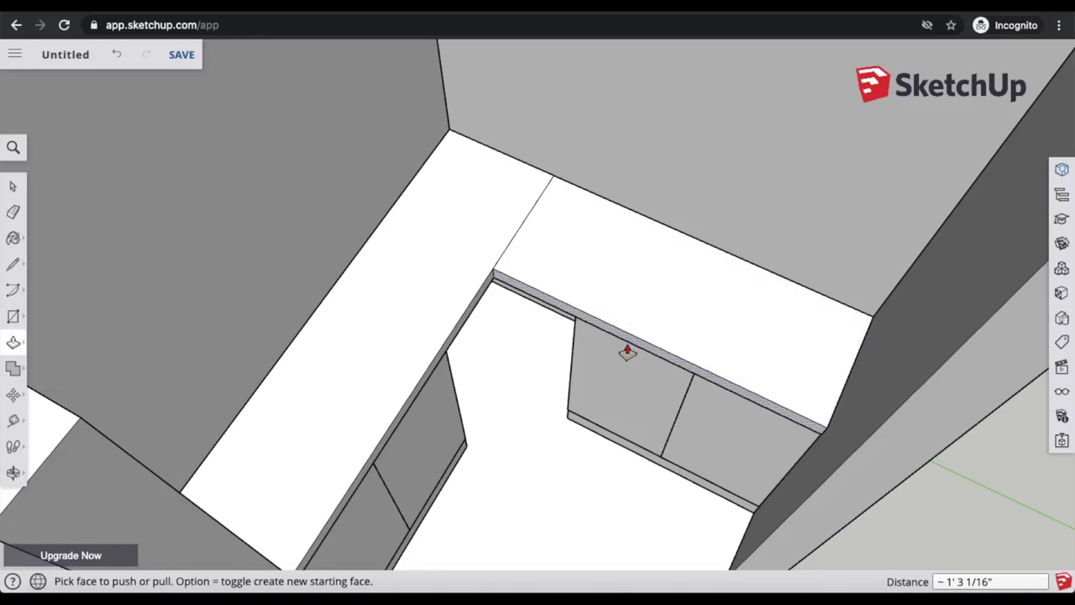
pyautogui.click(14, 472)
pyautogui.moveTo(580, 479); pyautogui.dragTo(502, 402)
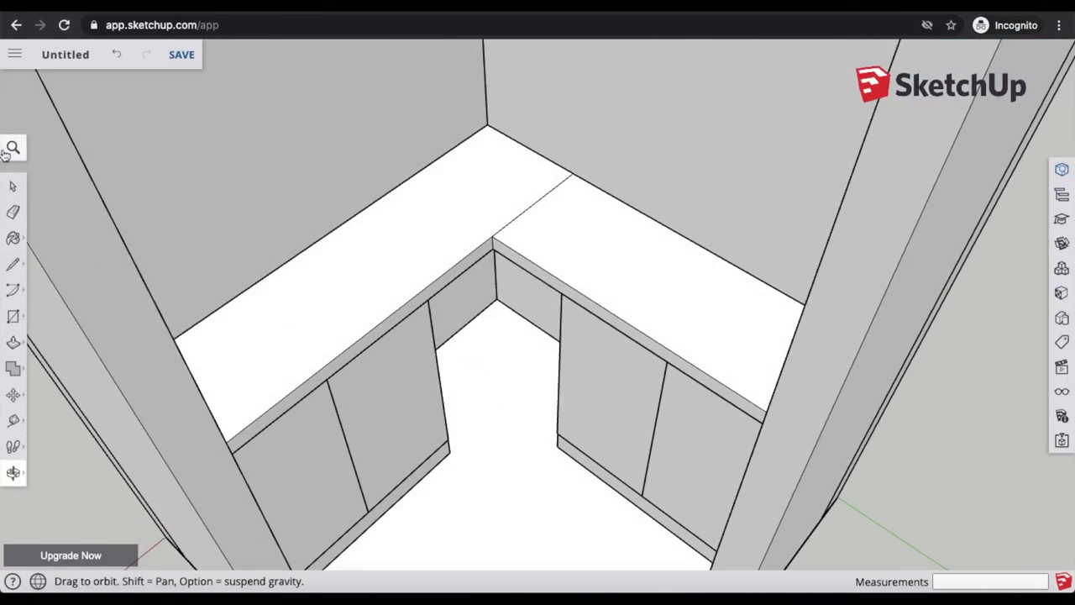
# Step: Select the whole L-shaped slab and make it a component named Countertop
pyautogui.click(12, 186)
pyautogui.click(459, 224)
pyautogui.doubleClick(458, 224)
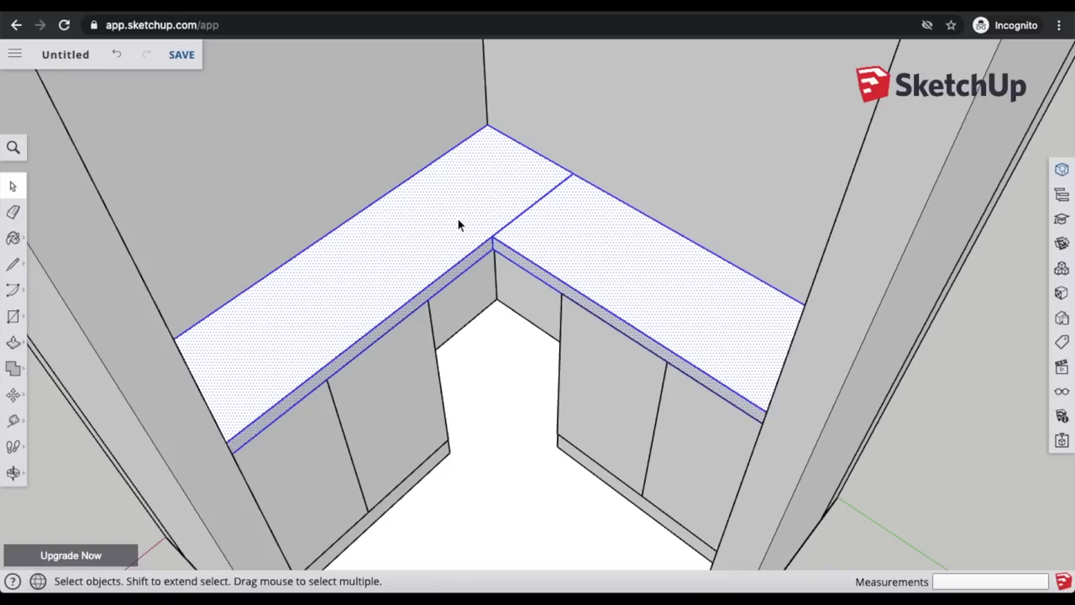
pyautogui.rightClick(459, 225)
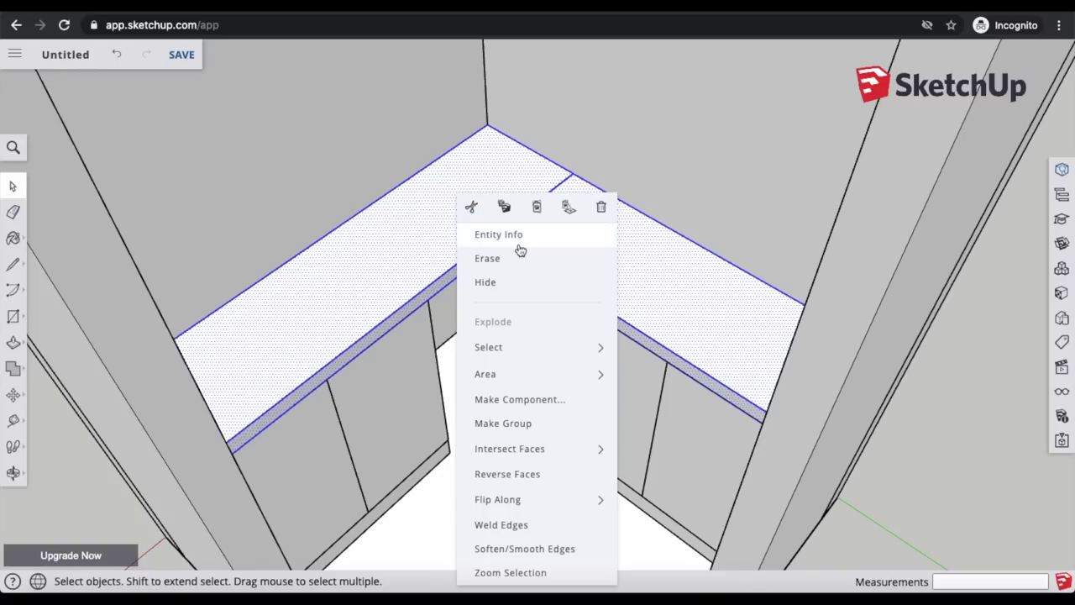
pyautogui.click(530, 398)
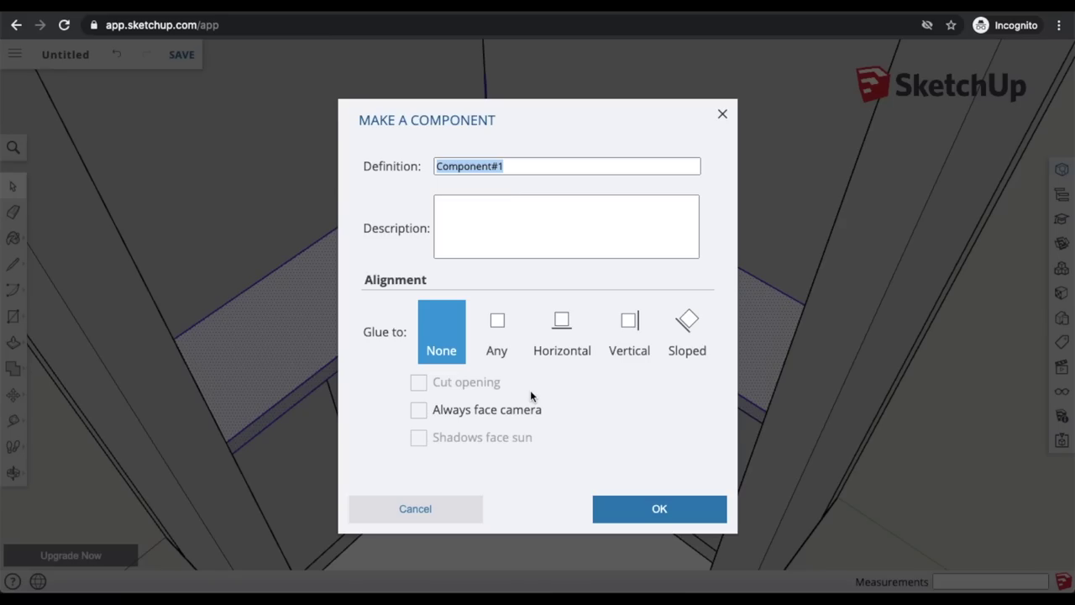
pyautogui.write('Countertop')
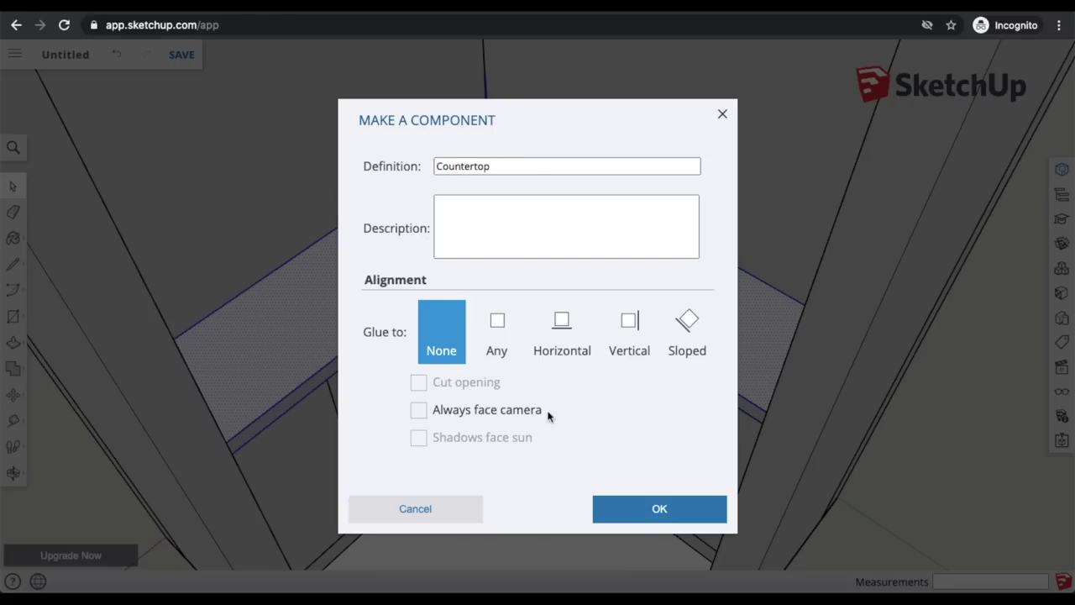
pyautogui.click(686, 509)
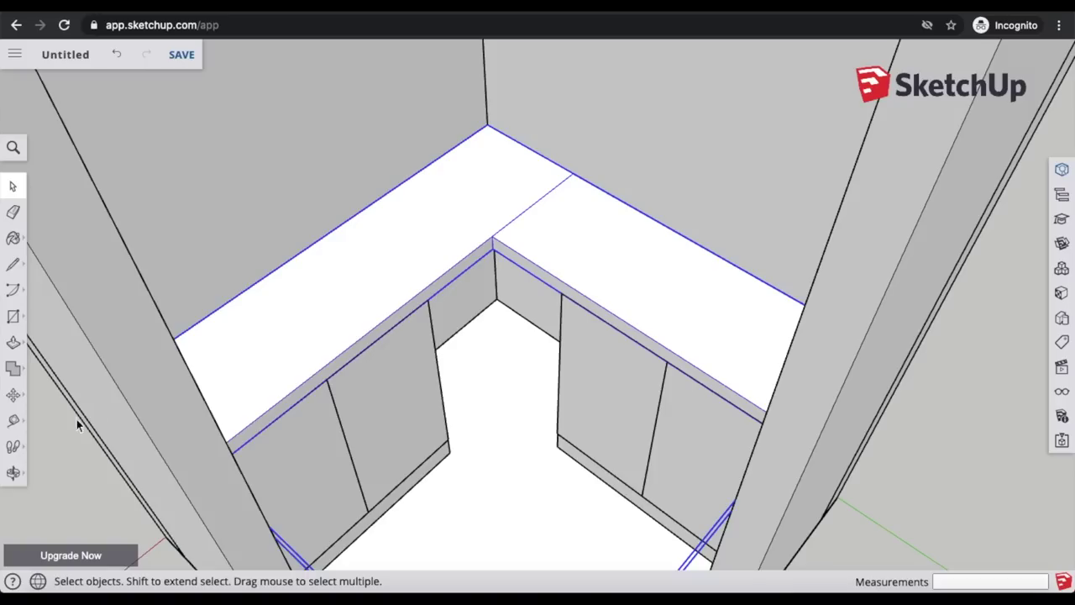
# Step: Place a guide line on the wall about 1' 1 3/8" above the first countertop leg's back edge
pyautogui.click(15, 422)
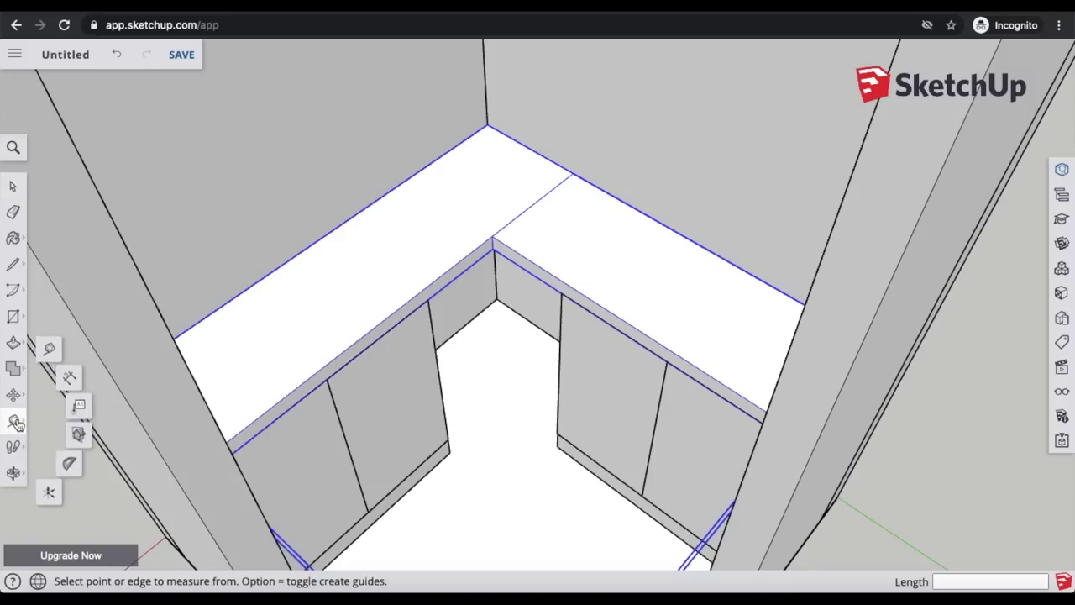
pyautogui.click(404, 179)
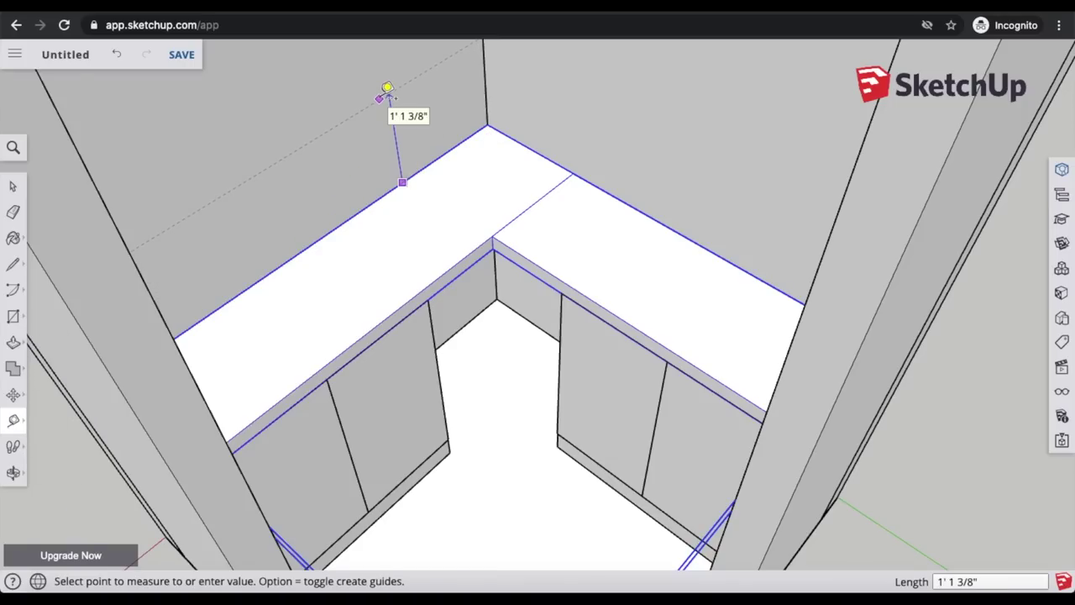
pyautogui.click(388, 91)
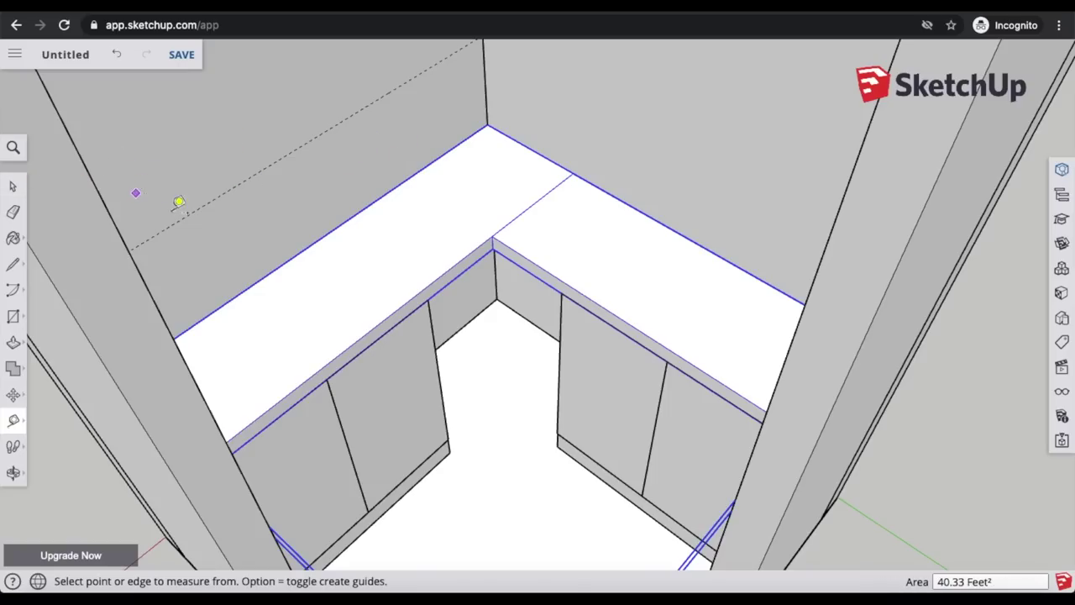
# Step: Clear the selection and draw a 4' 8" by about 1 13/16" rectangle on the wall above the guide line
pyautogui.scroll(-3, 195, 328)
pyautogui.scroll(5, 206, 271)
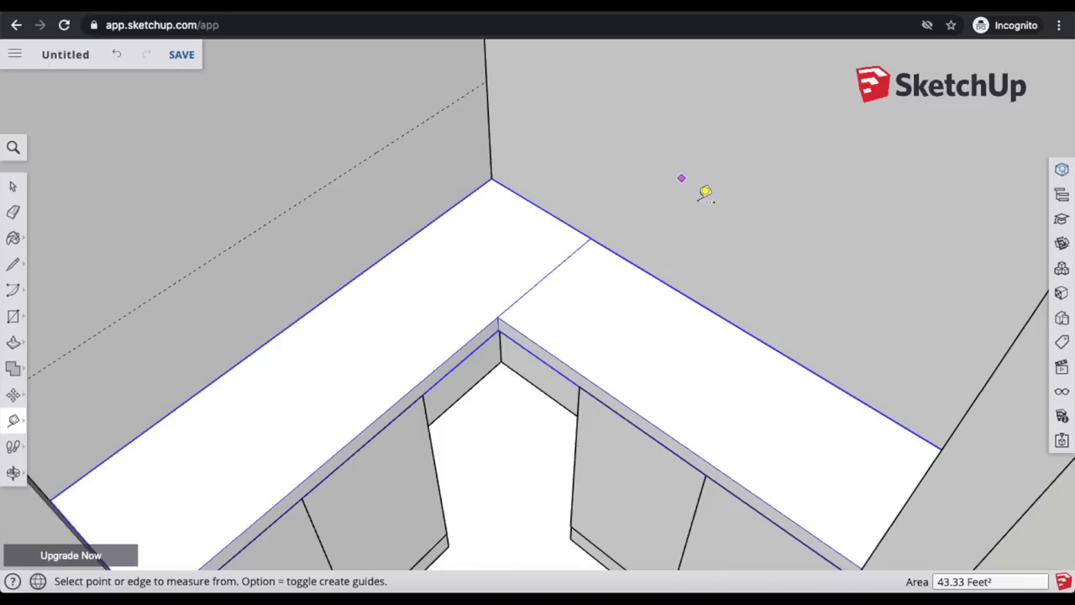
pyautogui.scroll(-3, 706, 192)
pyautogui.click(14, 473)
pyautogui.moveTo(723, 366); pyautogui.dragTo(339, 193)
pyautogui.moveTo(470, 239); pyautogui.dragTo(516, 235)
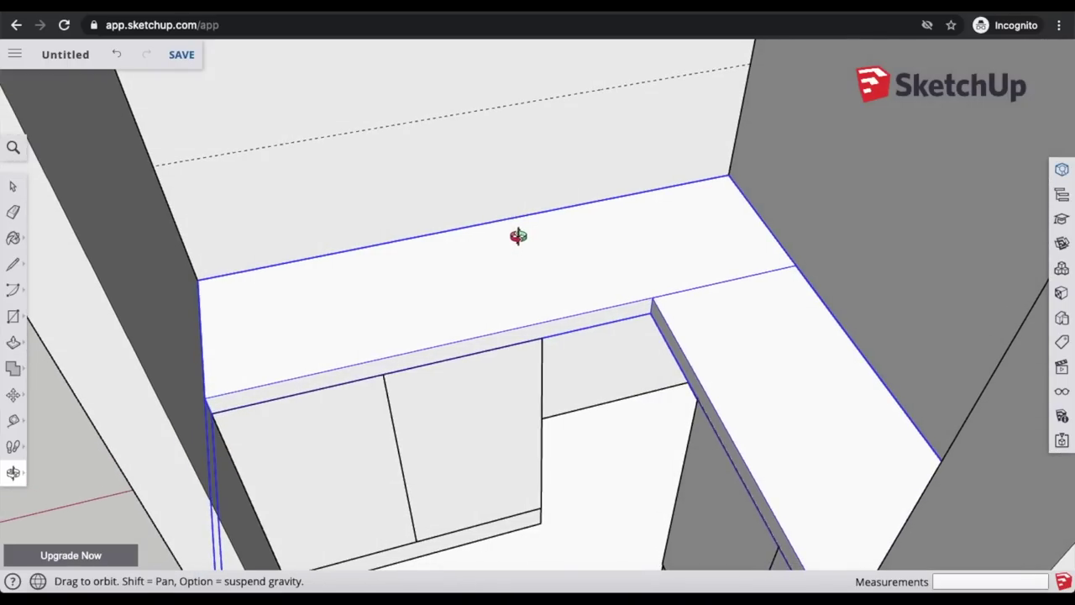
pyautogui.click(13, 185)
pyautogui.click(55, 428)
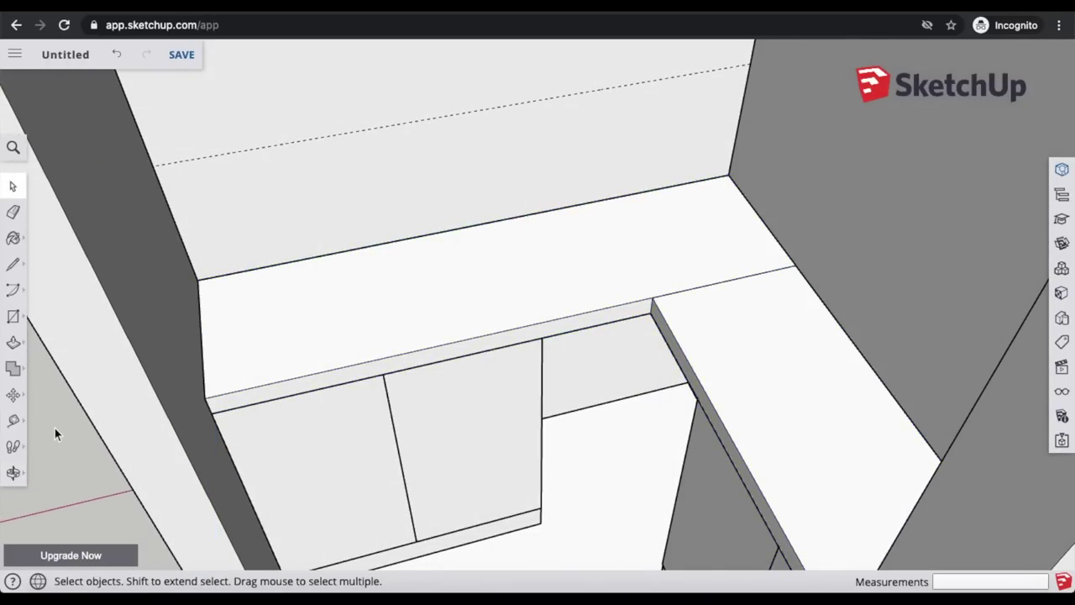
pyautogui.click(14, 318)
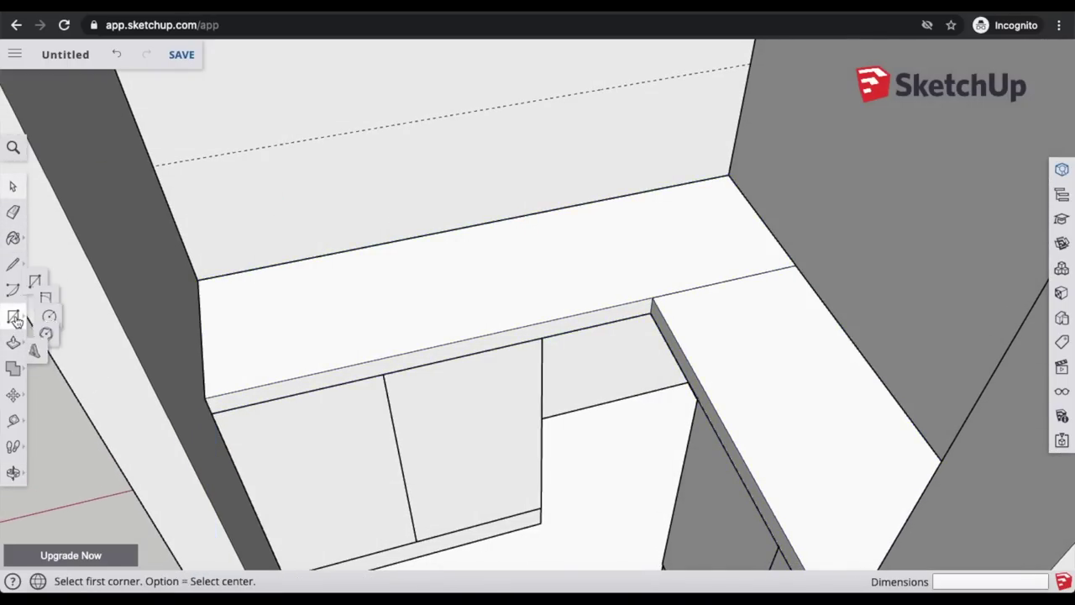
pyautogui.click(152, 164)
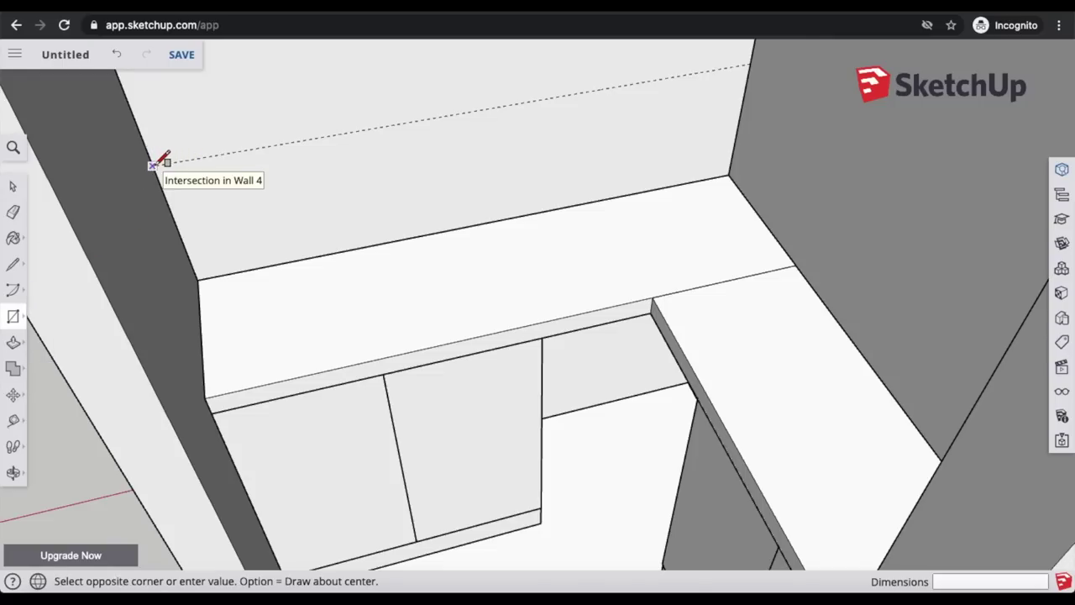
pyautogui.click(754, 46)
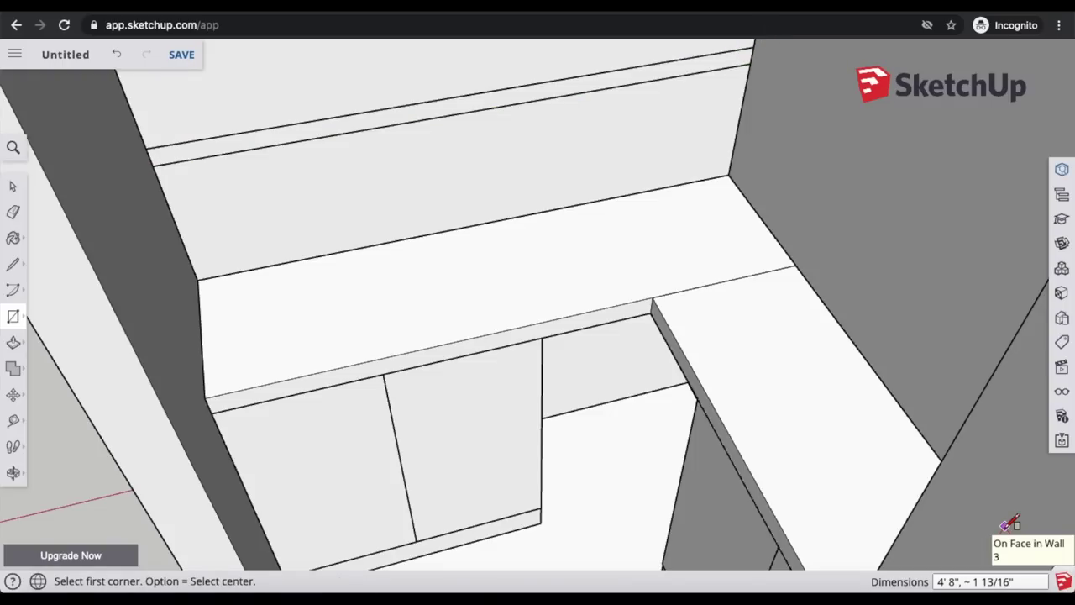
# Step: Set the wall rectangle above the guide line to 4'8" by 2 1/8"
pyautogui.write('4\'8"')
pyautogui.write(',2 1/8')
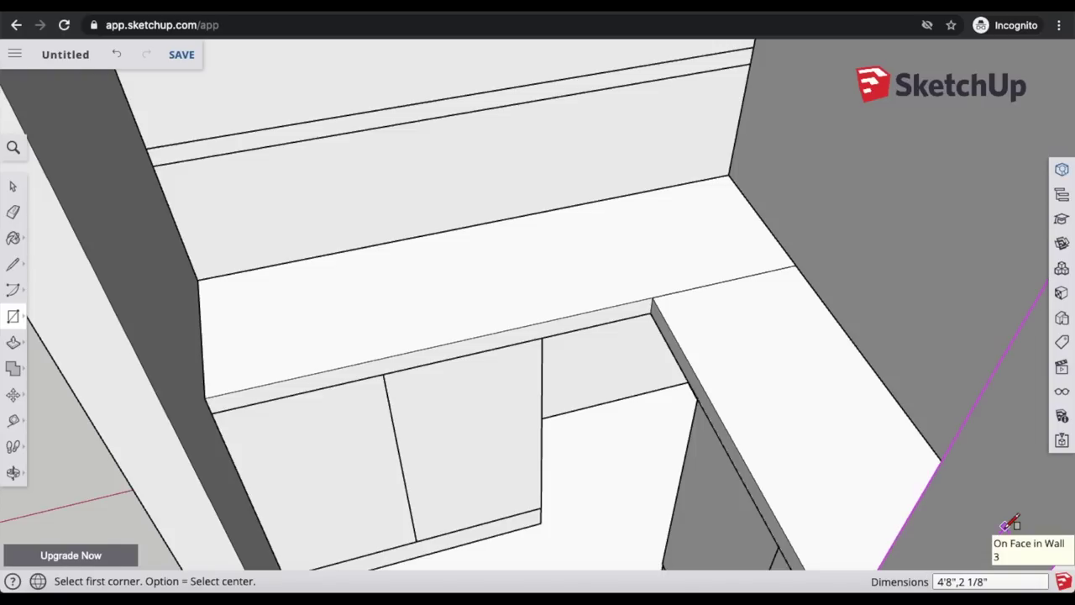
pyautogui.write('"')
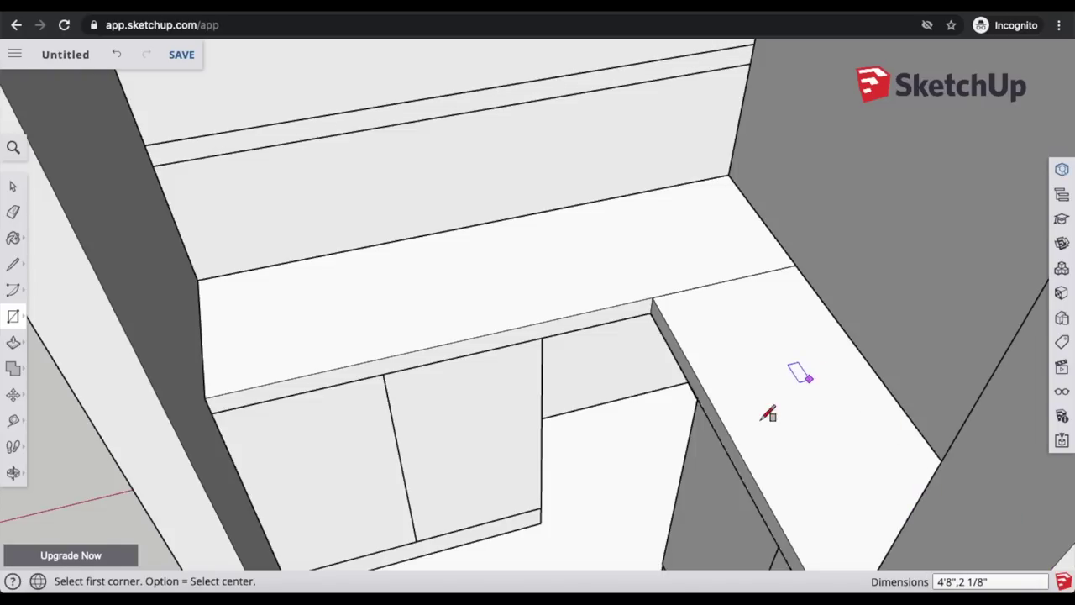
# Step: Pull the thin wall rectangle above the countertop out 1' to form the first leg of the shelf
pyautogui.click(13, 342)
pyautogui.click(485, 102)
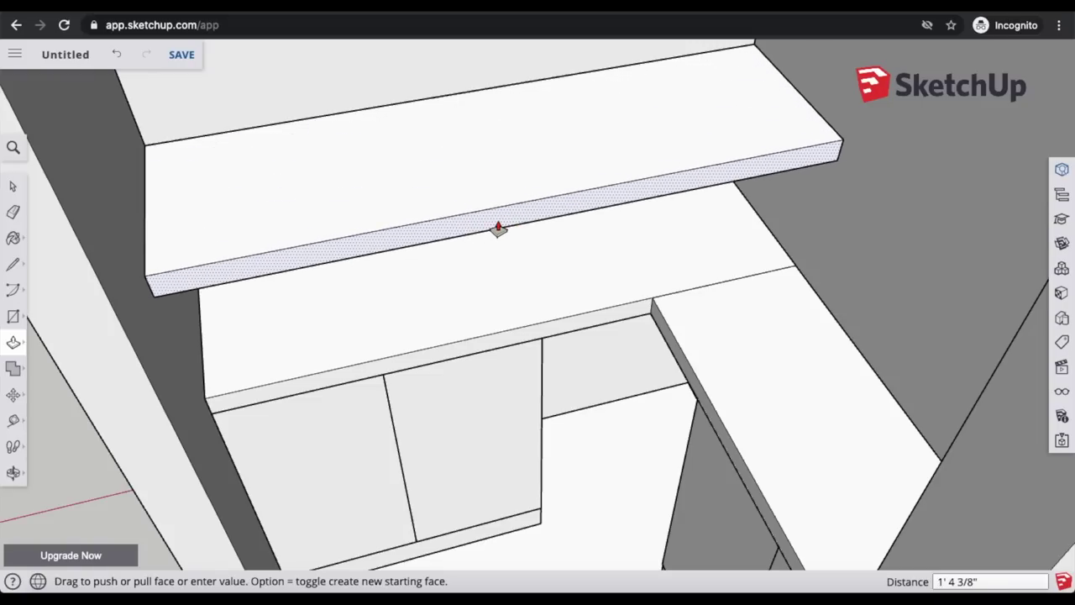
pyautogui.click(498, 228)
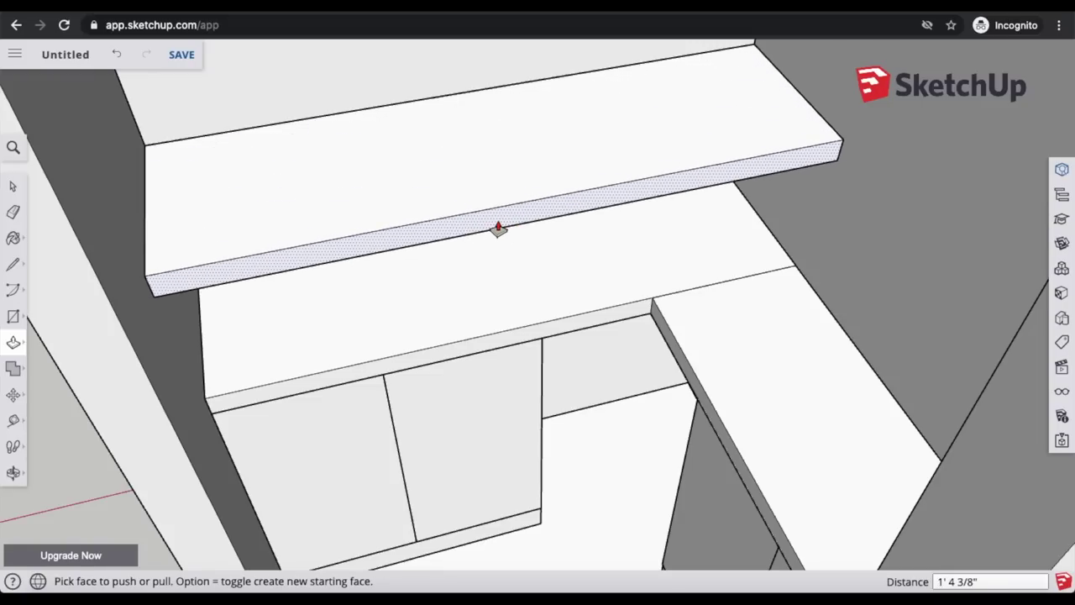
pyautogui.click(498, 229)
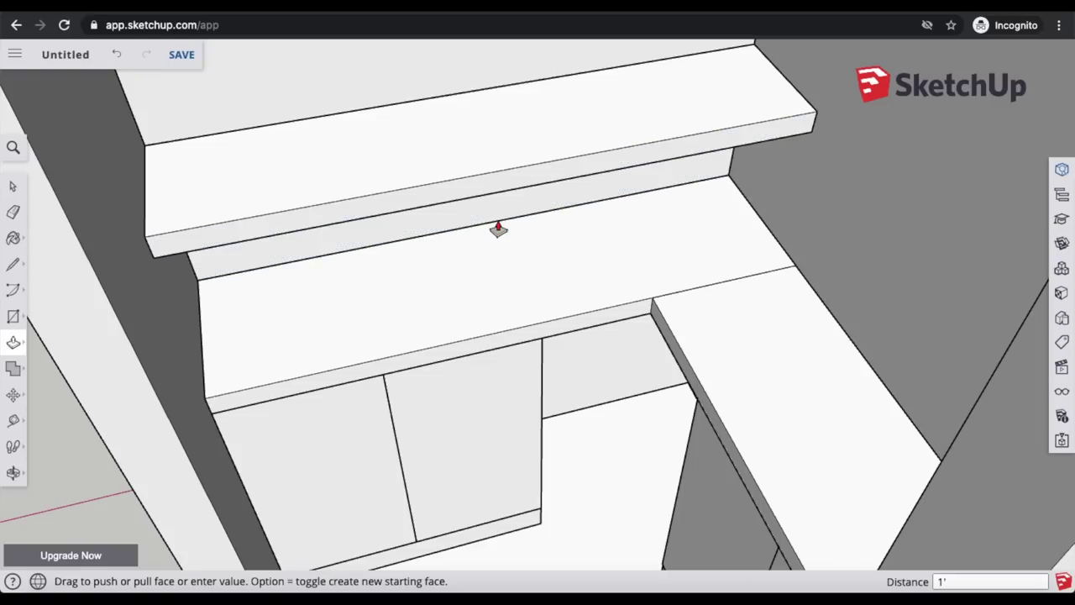
# Step: Draw a 3' 8" by 2 1/8" rectangle on the adjoining wall, running from the shelf's front end to the wall's far edge
pyautogui.click(13, 185)
pyautogui.click(15, 473)
pyautogui.moveTo(127, 312); pyautogui.dragTo(599, 295)
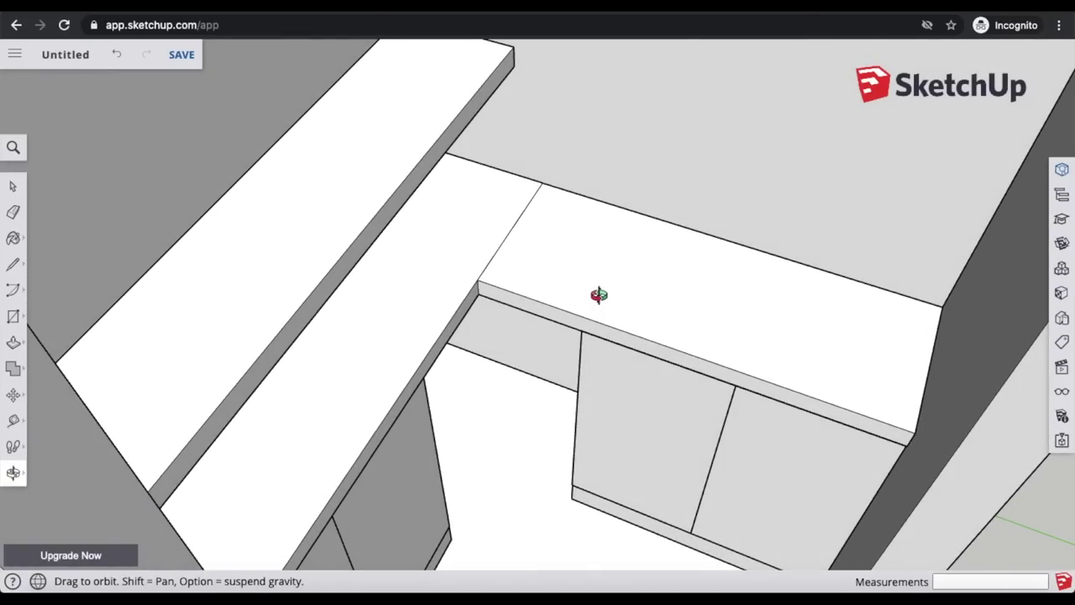
pyautogui.moveTo(431, 439); pyautogui.dragTo(549, 281)
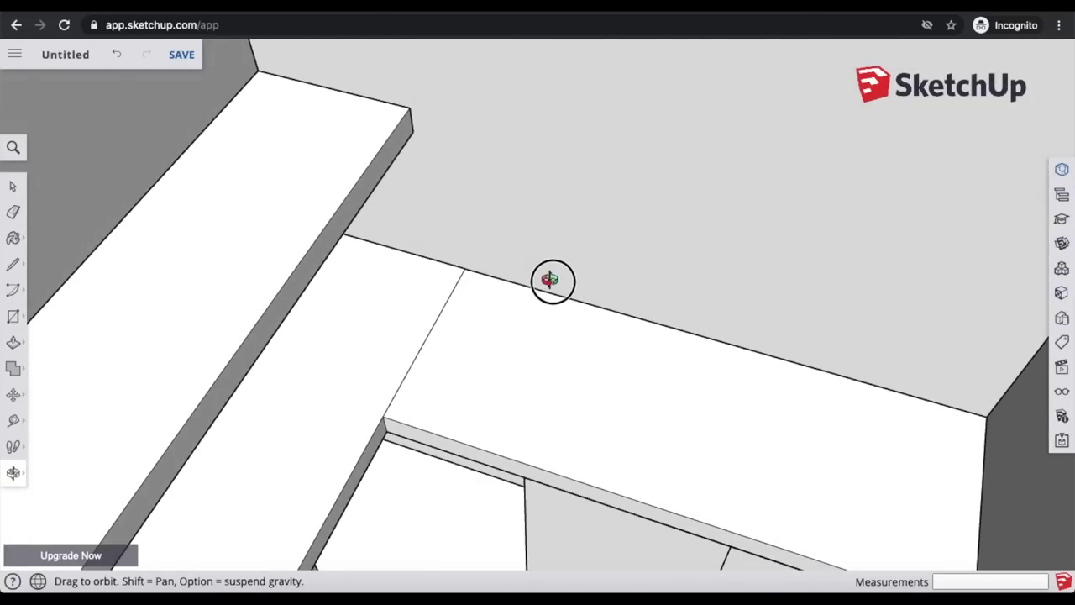
pyautogui.scroll(-2, 96, 387)
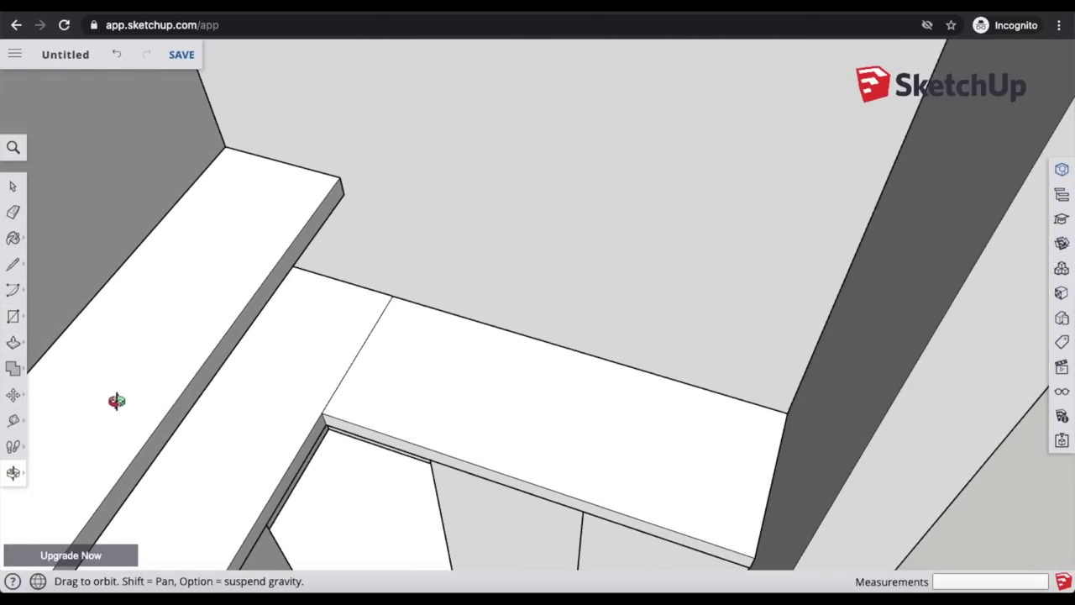
pyautogui.click(15, 319)
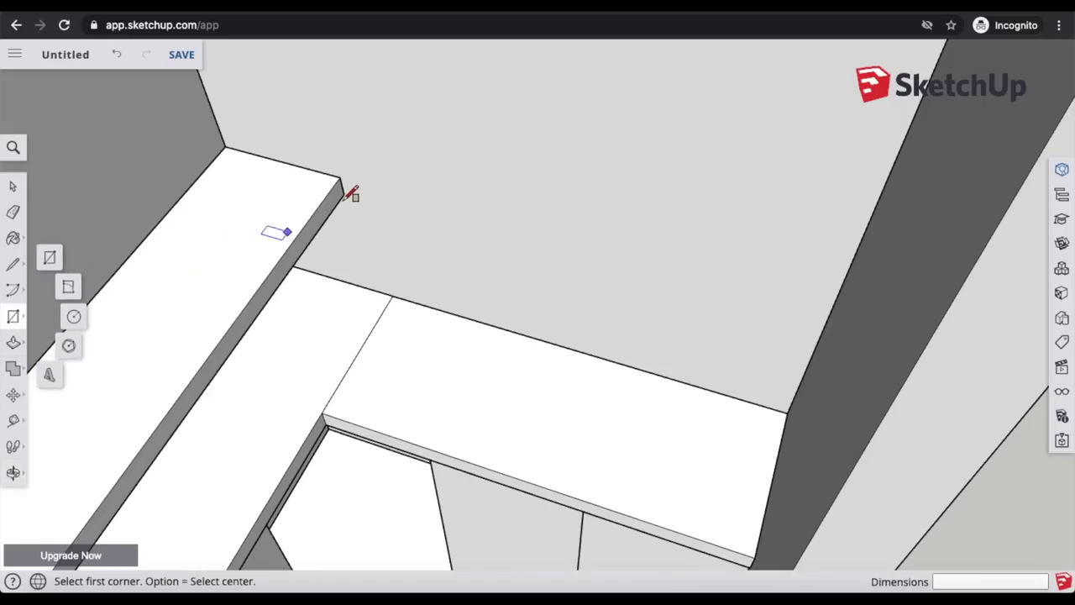
pyautogui.click(343, 194)
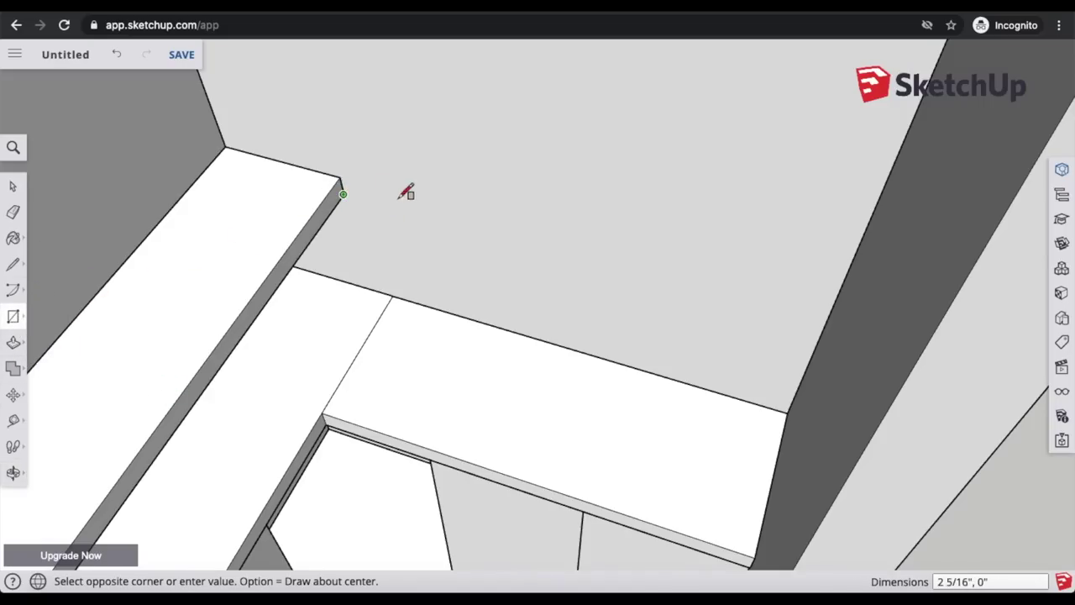
pyautogui.click(836, 316)
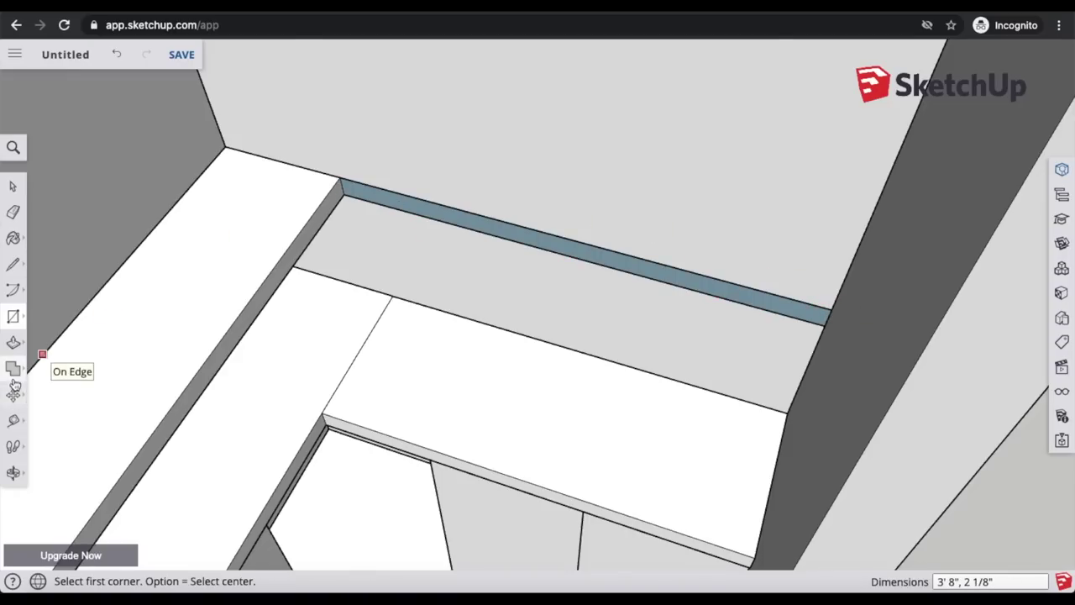
# Step: Pull the adjoining wall's thin rectangle out 1' to form the shelf's second leg
pyautogui.click(15, 351)
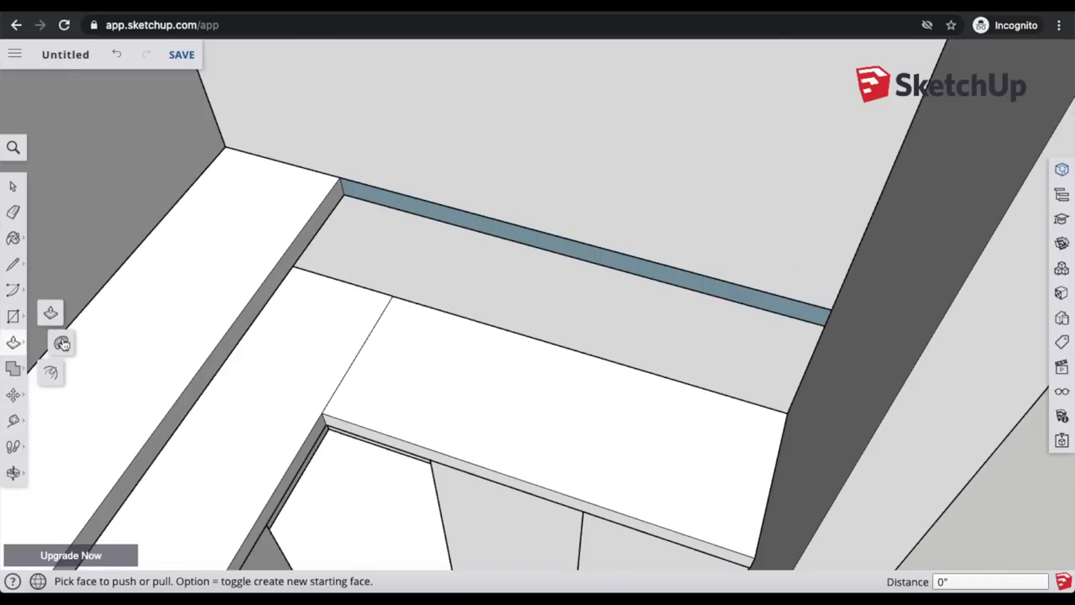
pyautogui.click(493, 235)
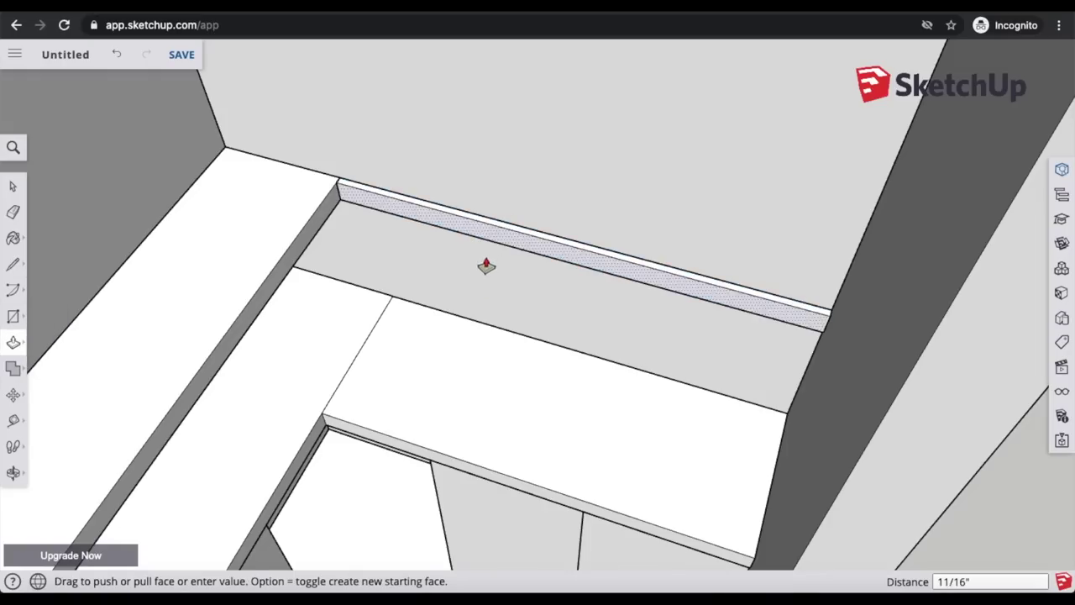
pyautogui.click(455, 340)
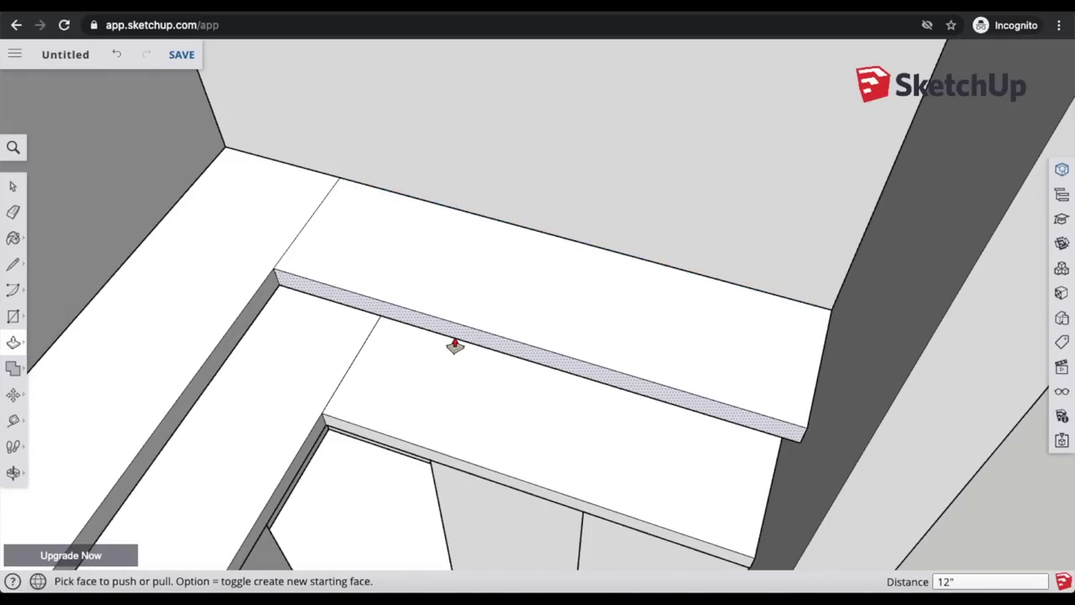
pyautogui.click(454, 345)
# Step: Select the whole L-shaped shelf and make it a component named Shelf 1
pyautogui.click(13, 186)
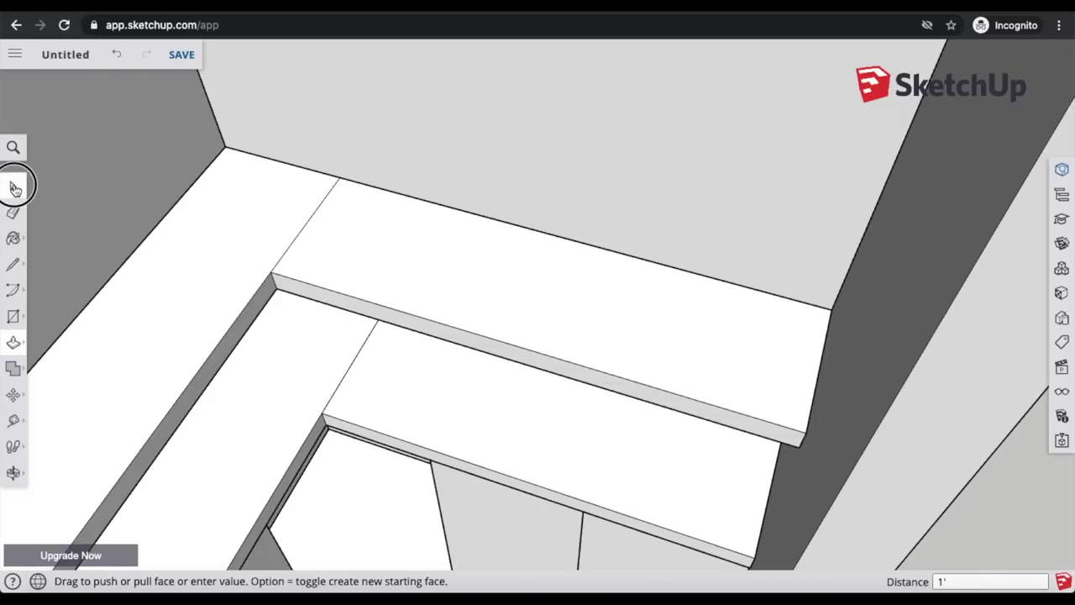
pyautogui.click(252, 236)
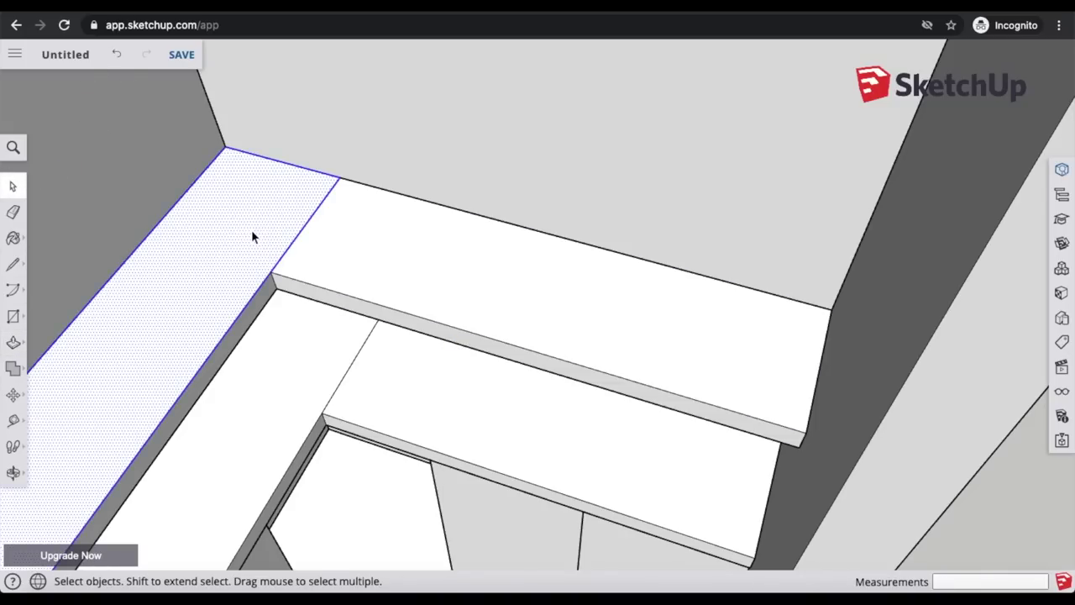
pyautogui.tripleClick(251, 237)
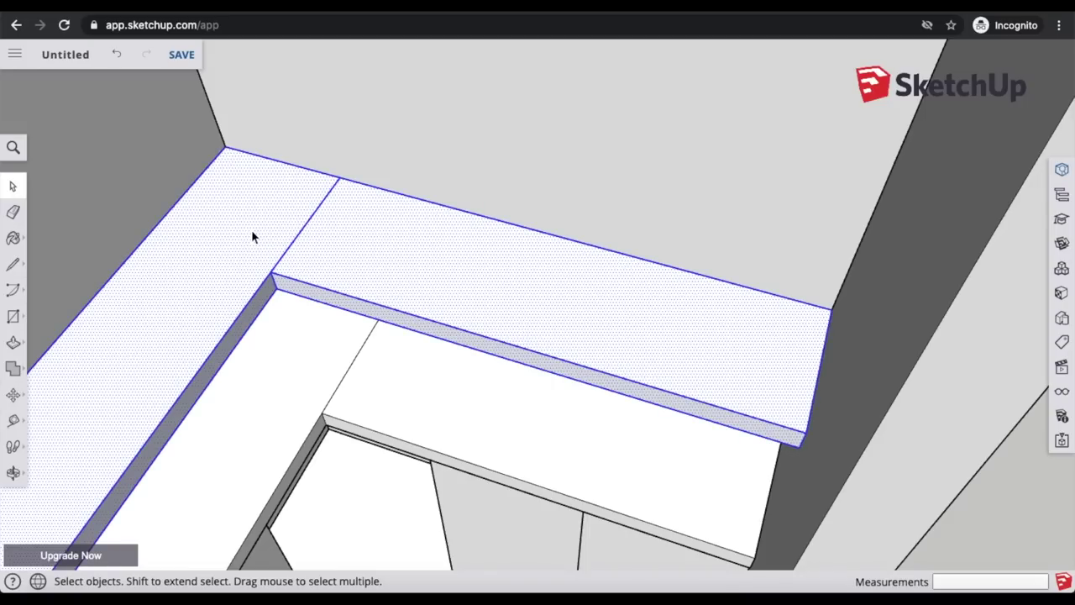
pyautogui.rightClick(252, 236)
pyautogui.click(312, 396)
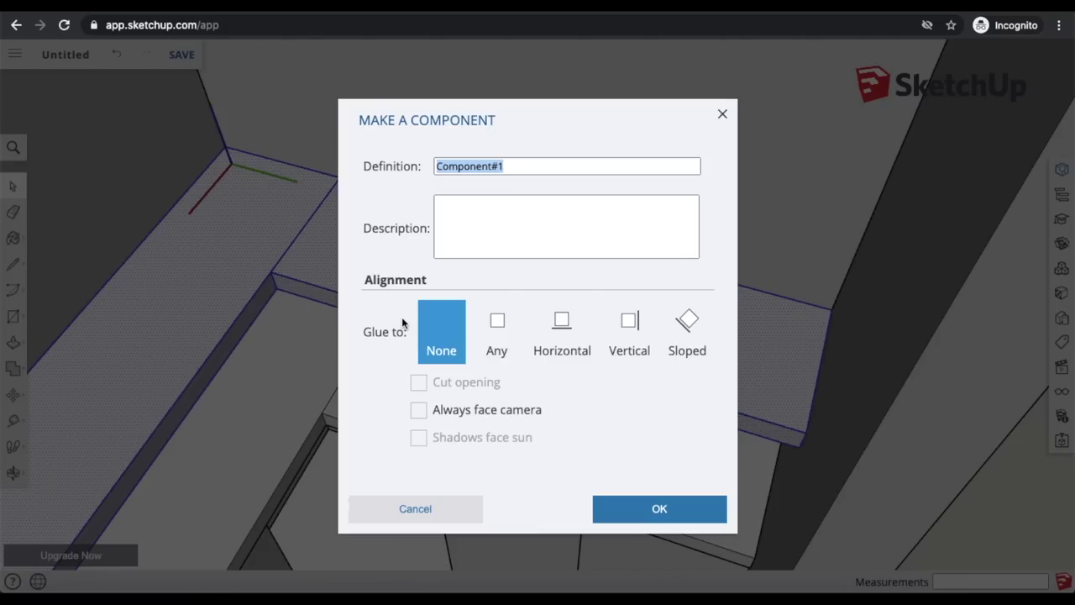
pyautogui.write('Shelf 1')
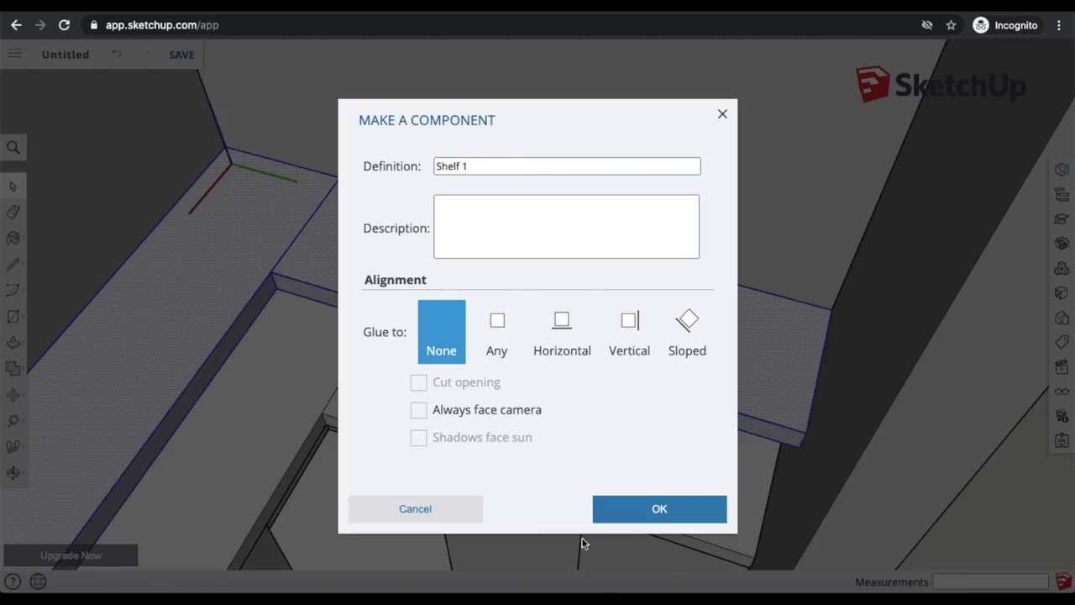
pyautogui.click(652, 509)
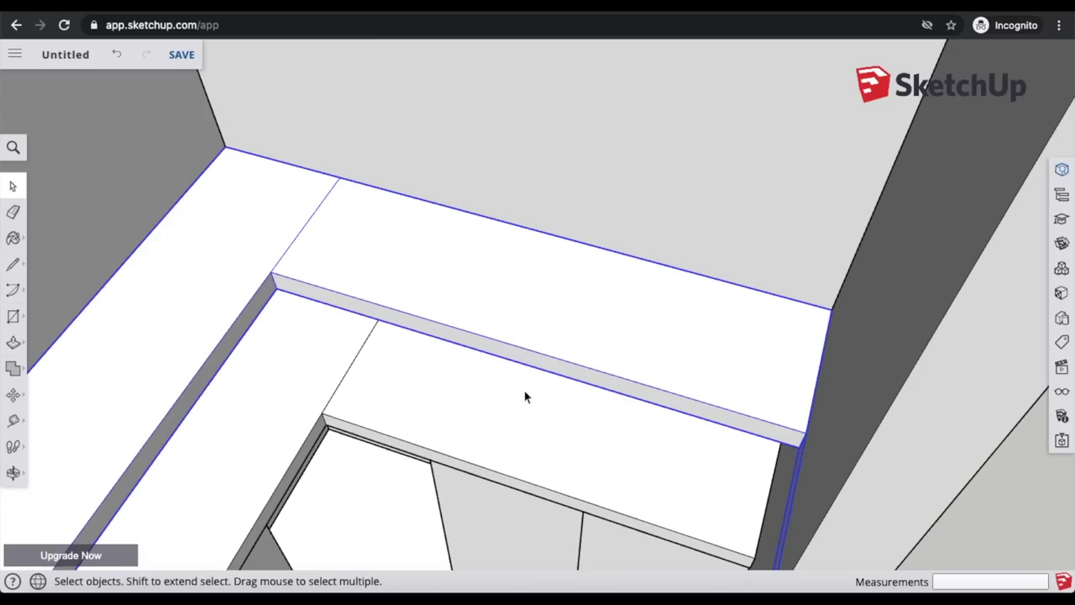
# Step: Place a guide line on the wall above Shelf 1, parallel to the back edge of its longer leg
pyautogui.moveTo(524, 396); pyautogui.dragTo(263, 297, button='middle')
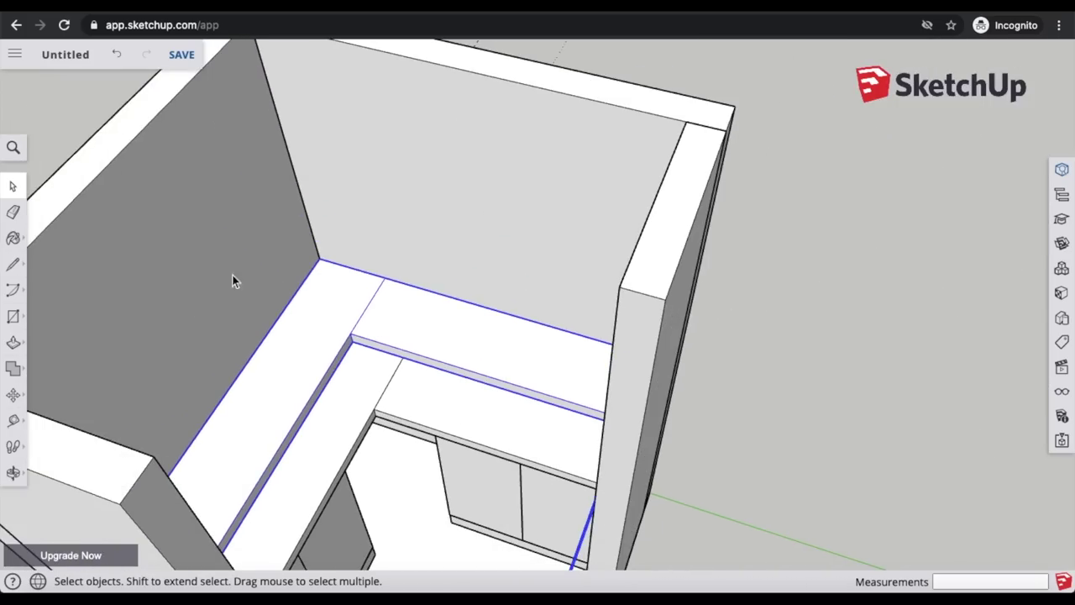
pyautogui.scroll(5, 285, 294)
pyautogui.scroll(2, 260, 241)
pyautogui.scroll(-3, 265, 246)
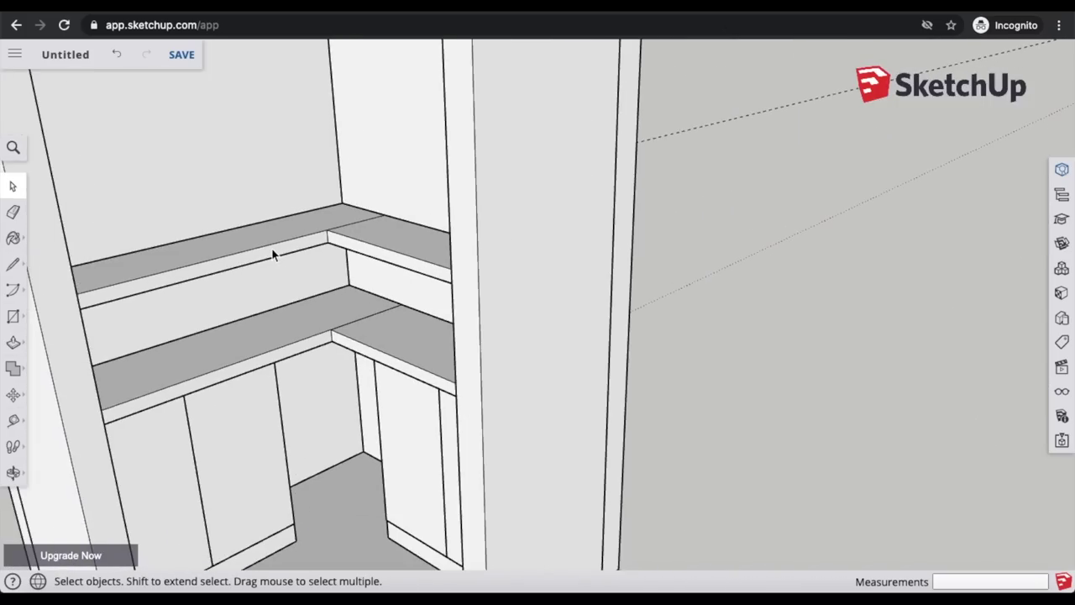
pyautogui.moveTo(290, 300); pyautogui.dragTo(197, 224, button='middle')
pyautogui.scroll(3, 361, 242)
pyautogui.click(13, 420)
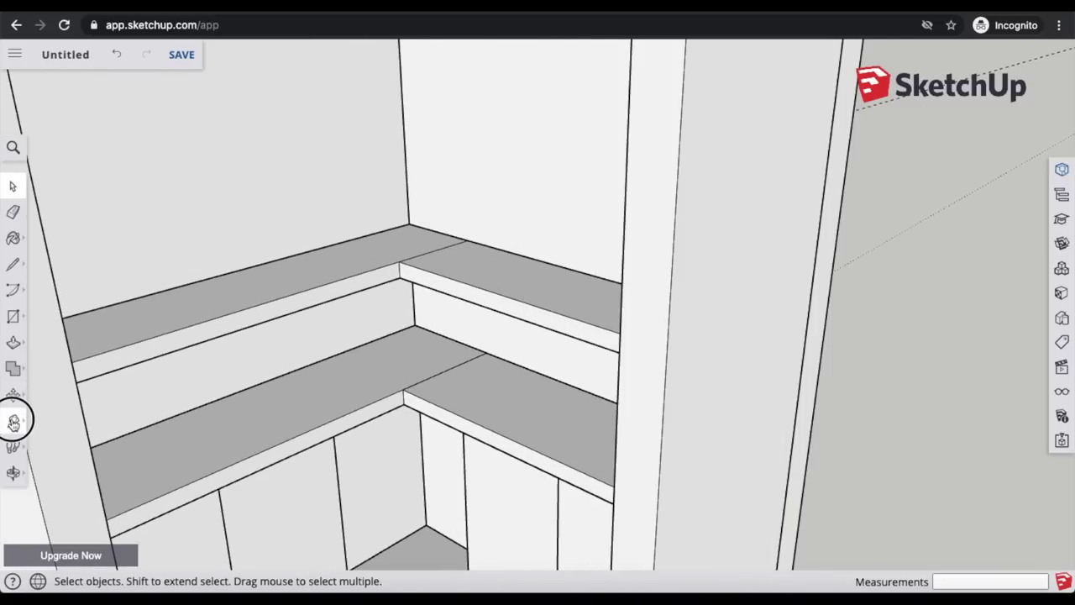
pyautogui.click(280, 241)
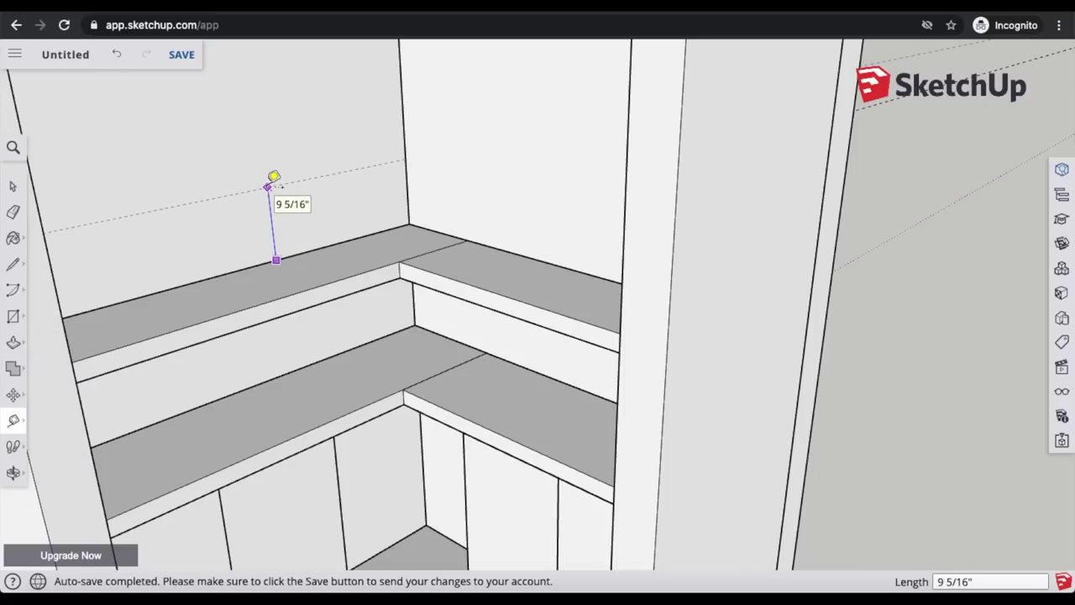
pyautogui.click(273, 175)
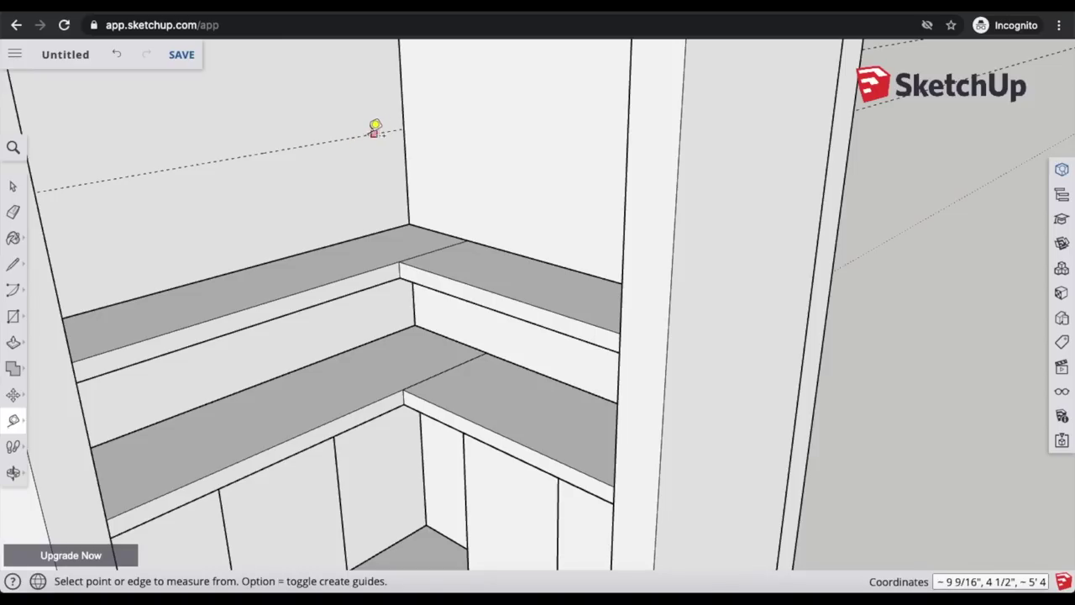
# Step: Copy Shelf 1 and paste the duplicate into the wall corner just above the new guide line
pyautogui.click(16, 186)
pyautogui.click(454, 266)
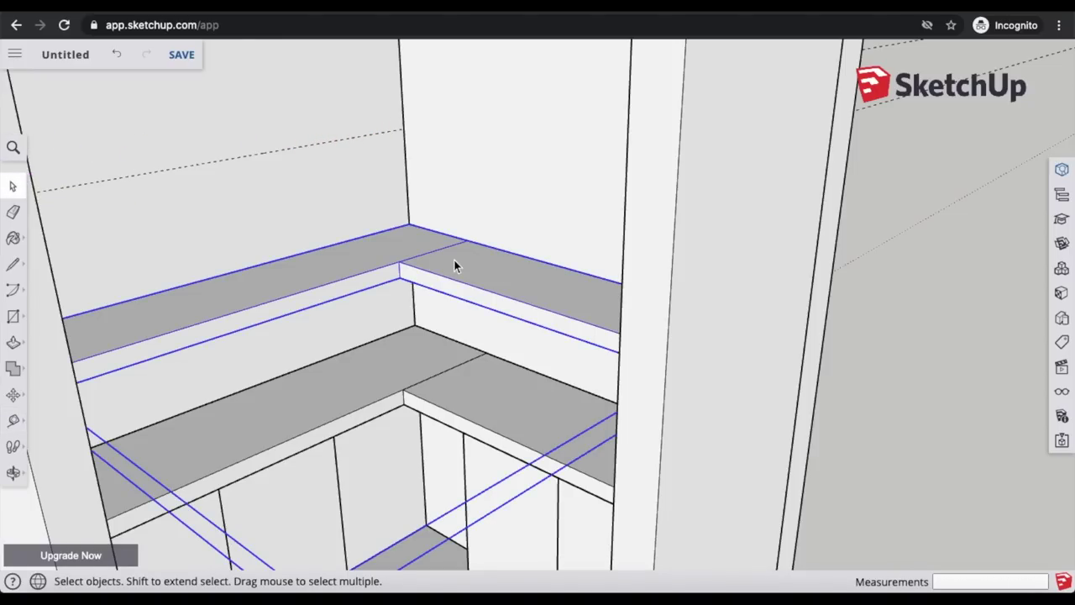
pyautogui.hotkey('ctrl', 'c')
pyautogui.hotkey('ctrl', 'v')
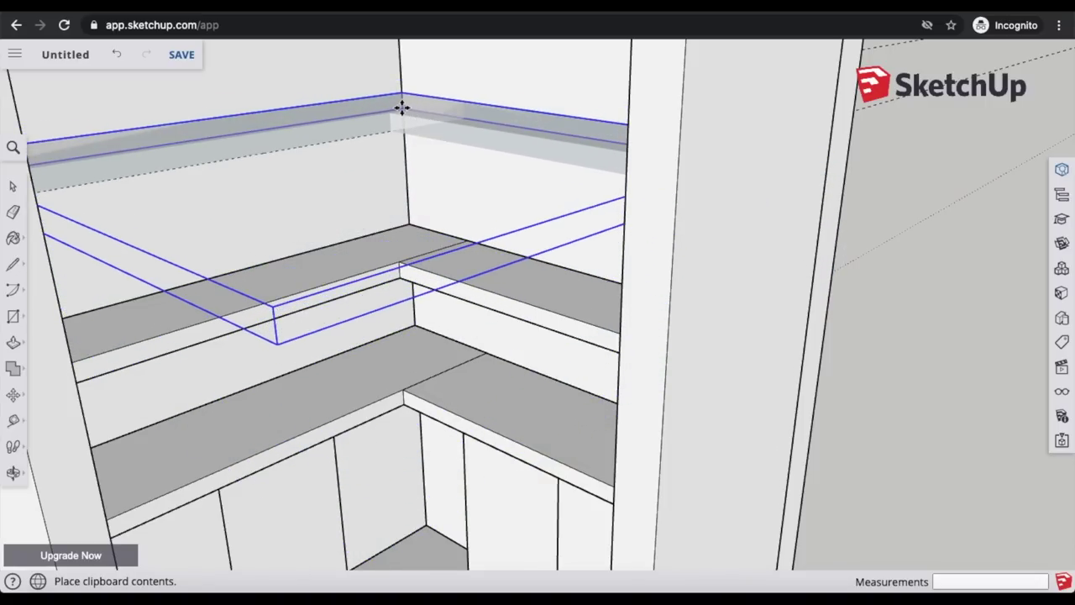
pyautogui.click(402, 110)
# Step: Move the pasted shelf down the wall corner so its underside rests on the guide line
pyautogui.scroll(-2, 315, 163)
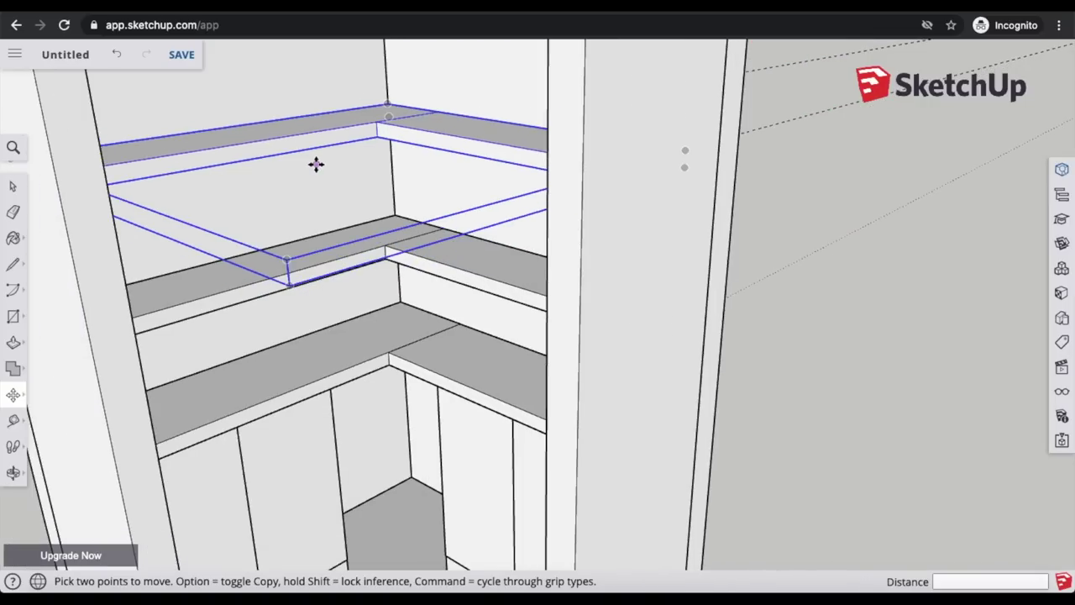
pyautogui.scroll(8, 315, 163)
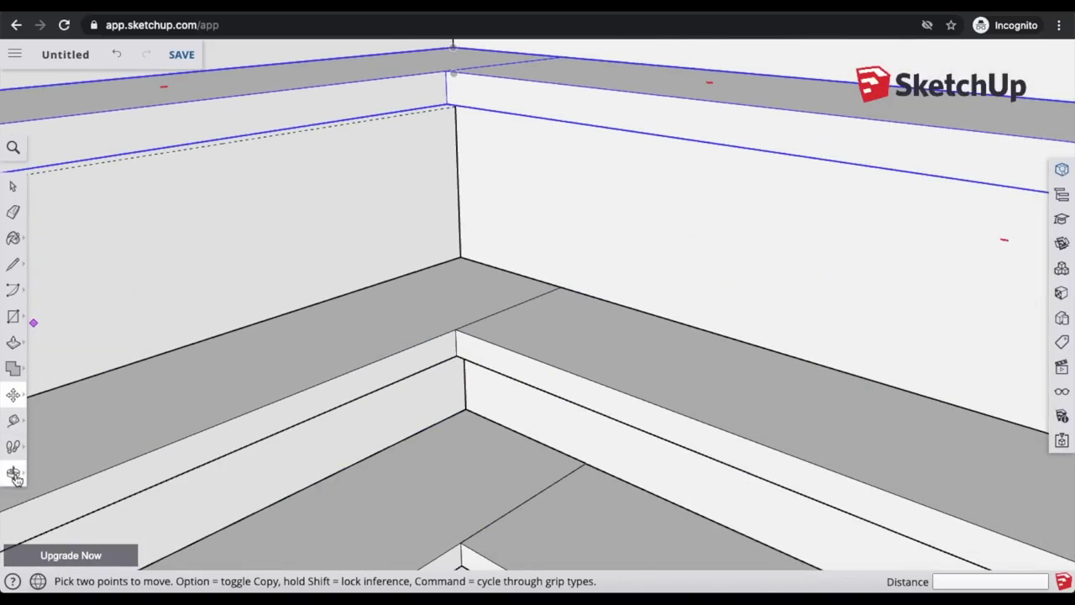
pyautogui.click(12, 472)
pyautogui.moveTo(457, 343); pyautogui.dragTo(467, 313)
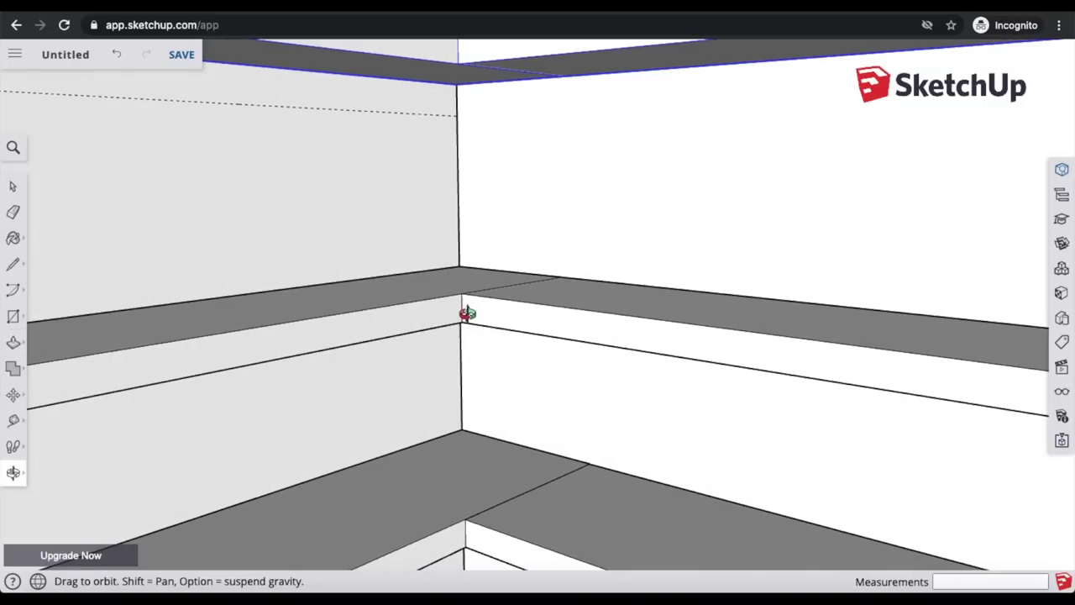
pyautogui.click(14, 396)
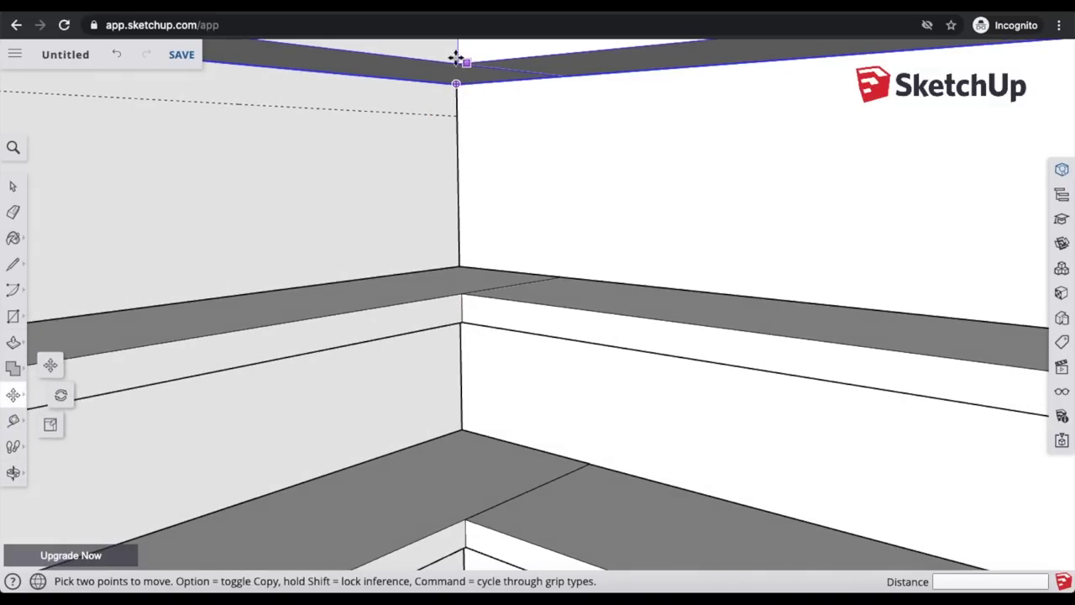
pyautogui.click(434, 46)
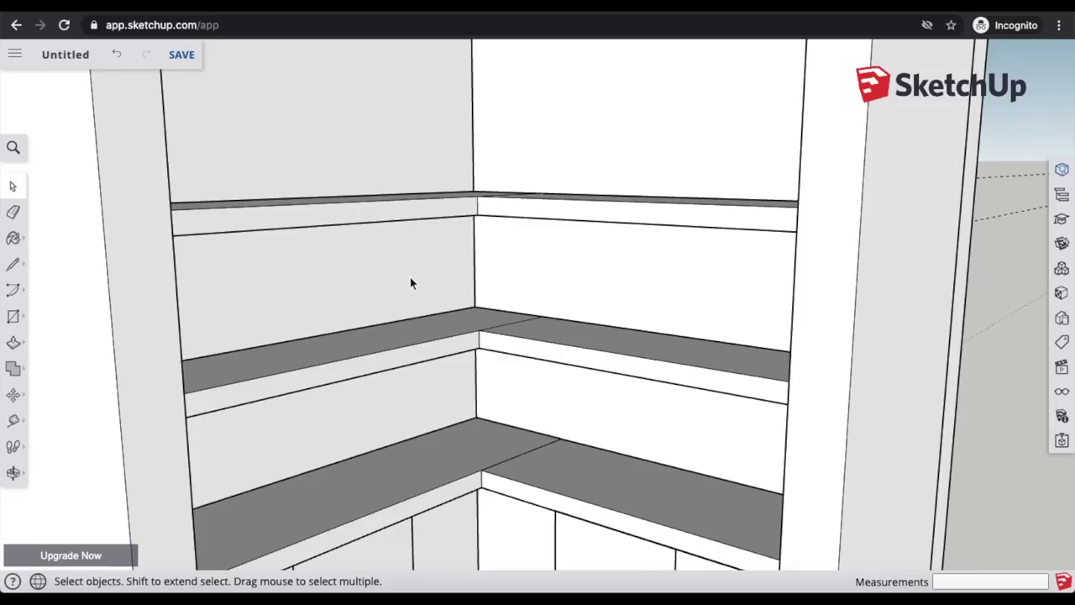
# Step: Place a guide line on the wall 13 1/2" above the uppermost shelf, measured from its back edge
pyautogui.scroll(-3, 410, 277)
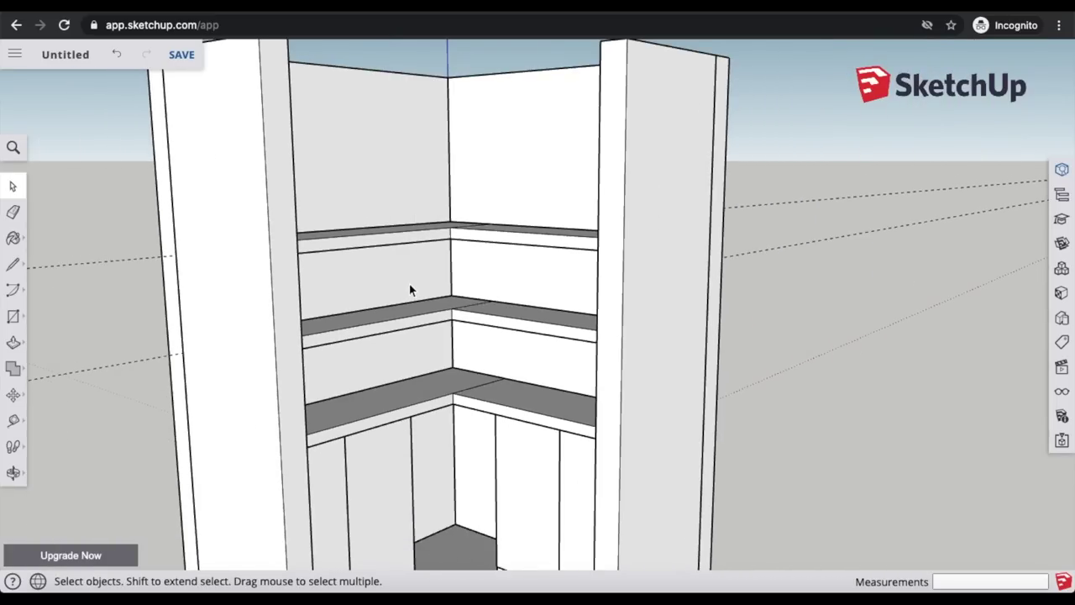
pyautogui.click(14, 420)
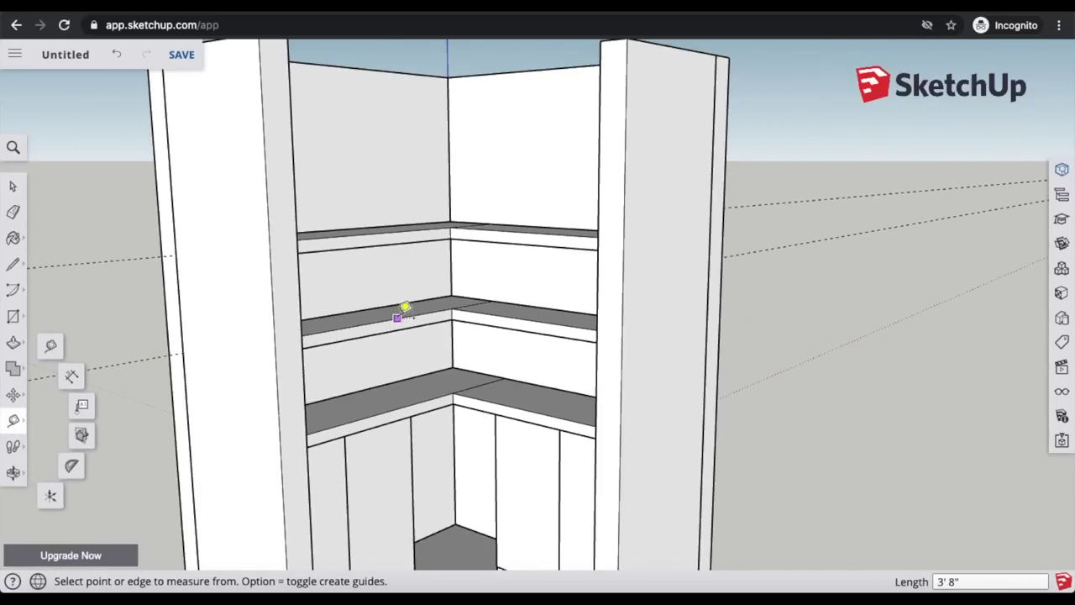
pyautogui.scroll(3, 405, 311)
pyautogui.scroll(-2, 405, 316)
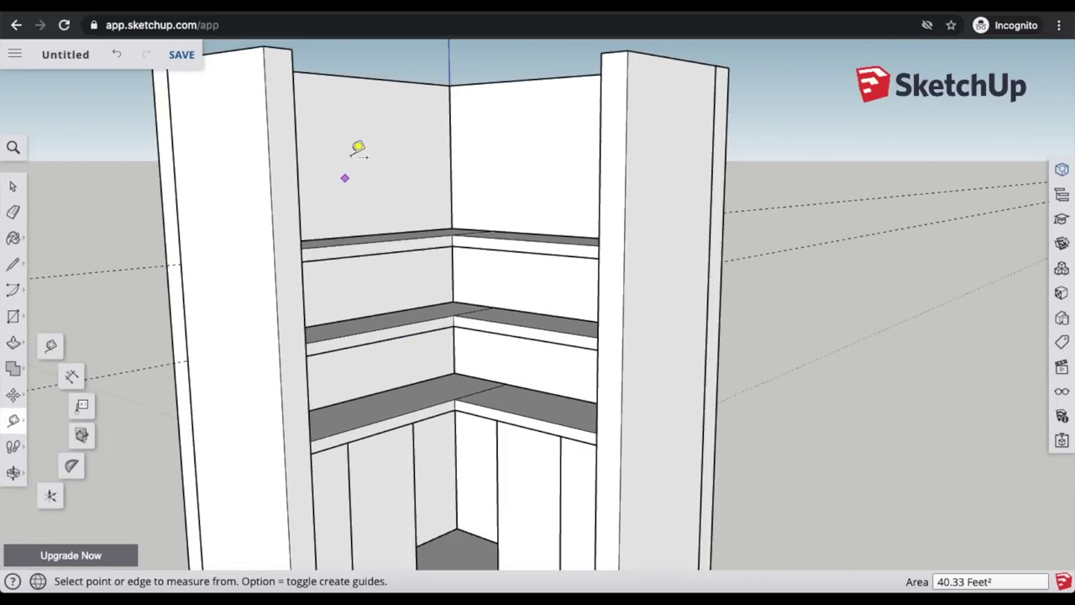
pyautogui.scroll(3, 424, 208)
pyautogui.click(369, 248)
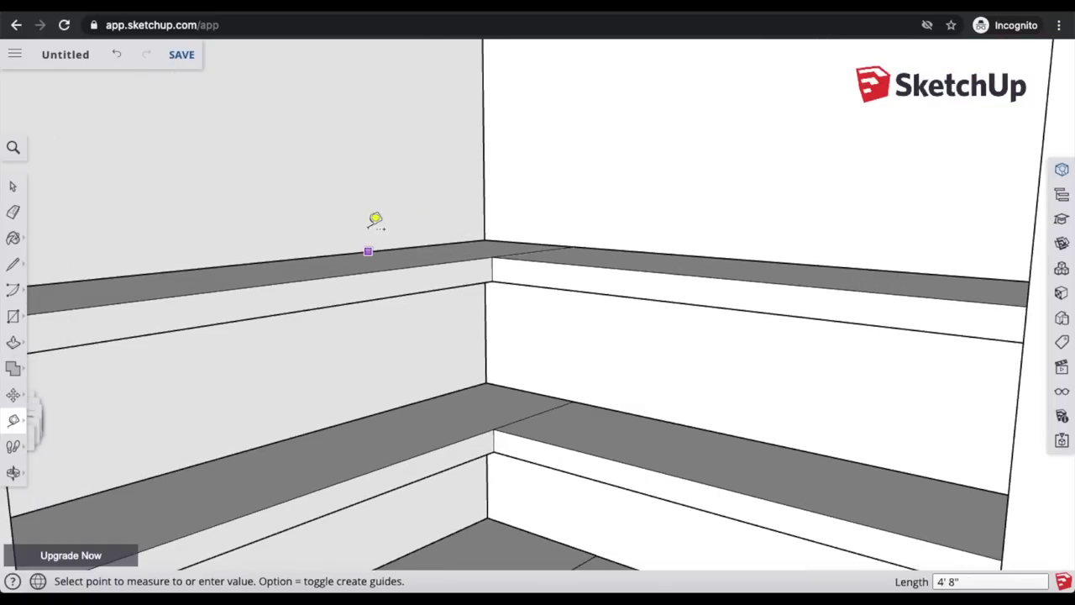
pyautogui.click(382, 76)
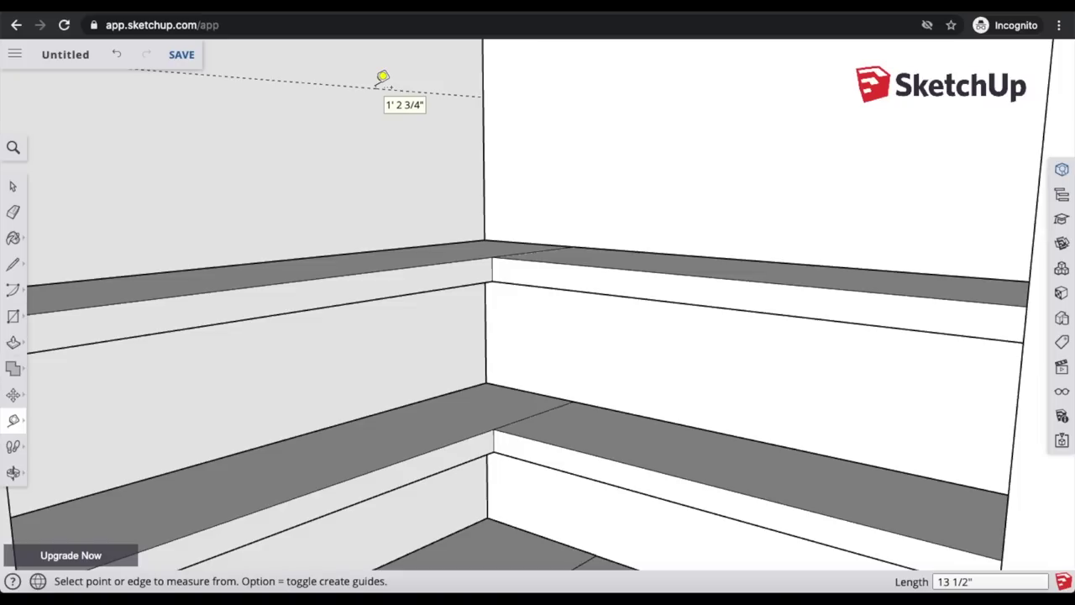
# Step: Copy the uppermost shelf, paste it where the new guide line meets the wall corner, and remove the guide lines
pyautogui.click(13, 186)
pyautogui.click(451, 273)
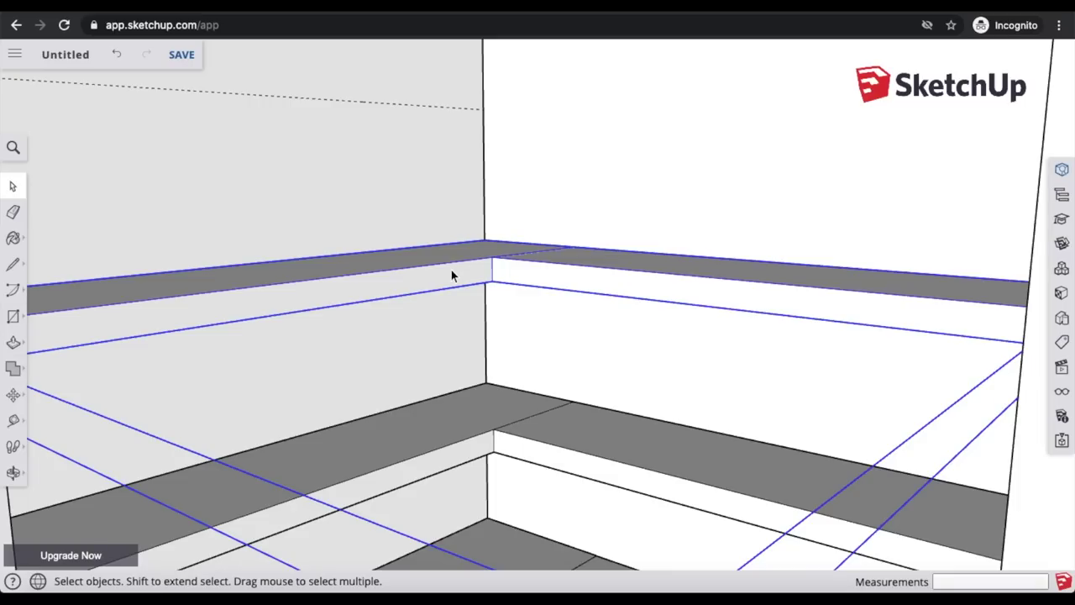
pyautogui.hotkey('ctrl', 'c')
pyautogui.hotkey('ctrl', 'v')
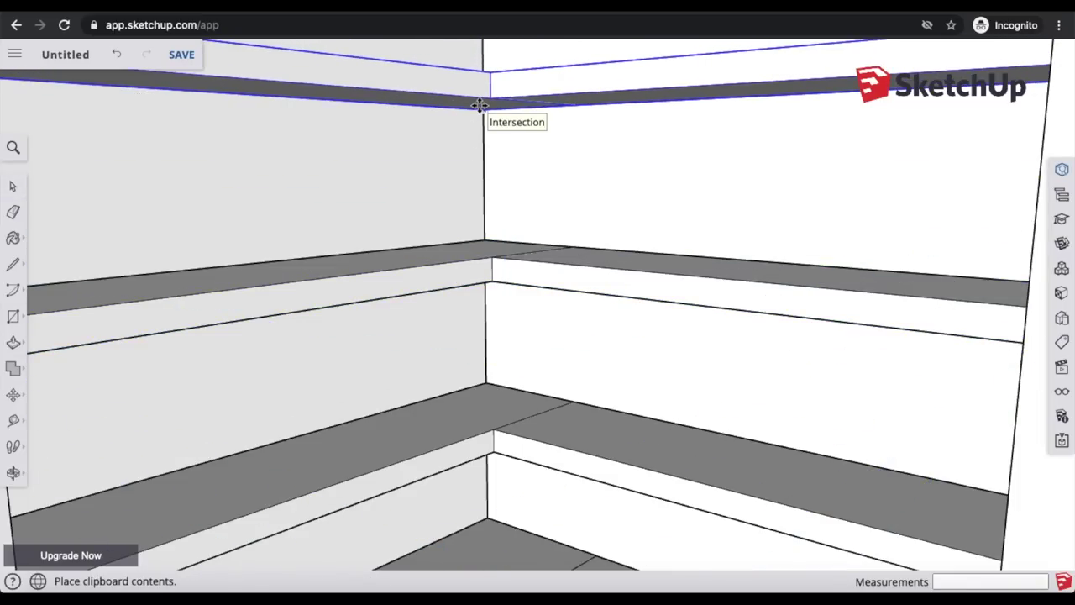
pyautogui.click(479, 106)
pyautogui.scroll(-10, 496, 212)
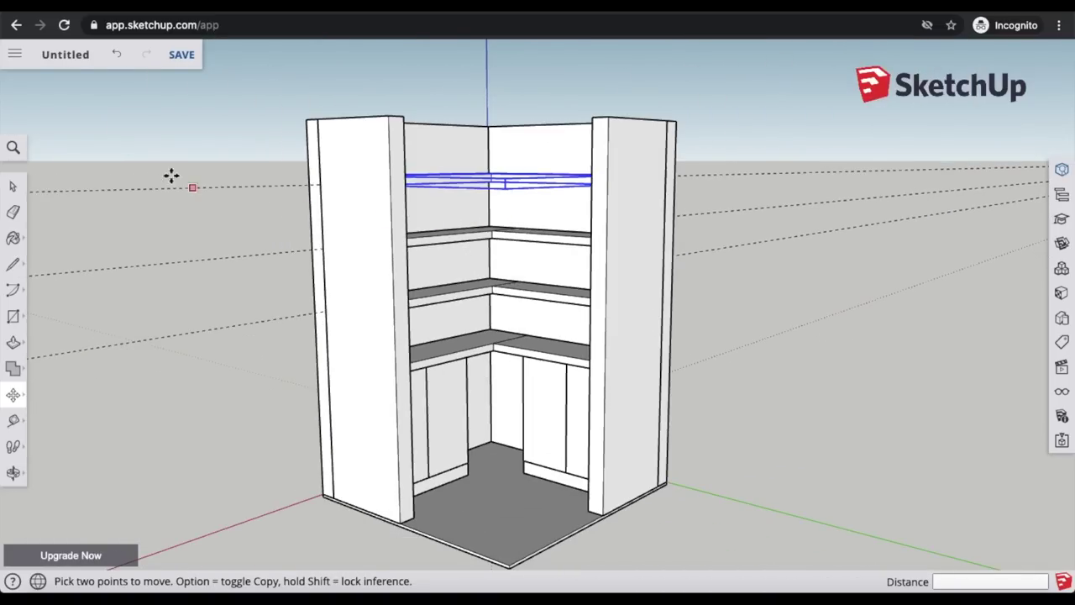
pyautogui.click(14, 189)
pyautogui.click(828, 262)
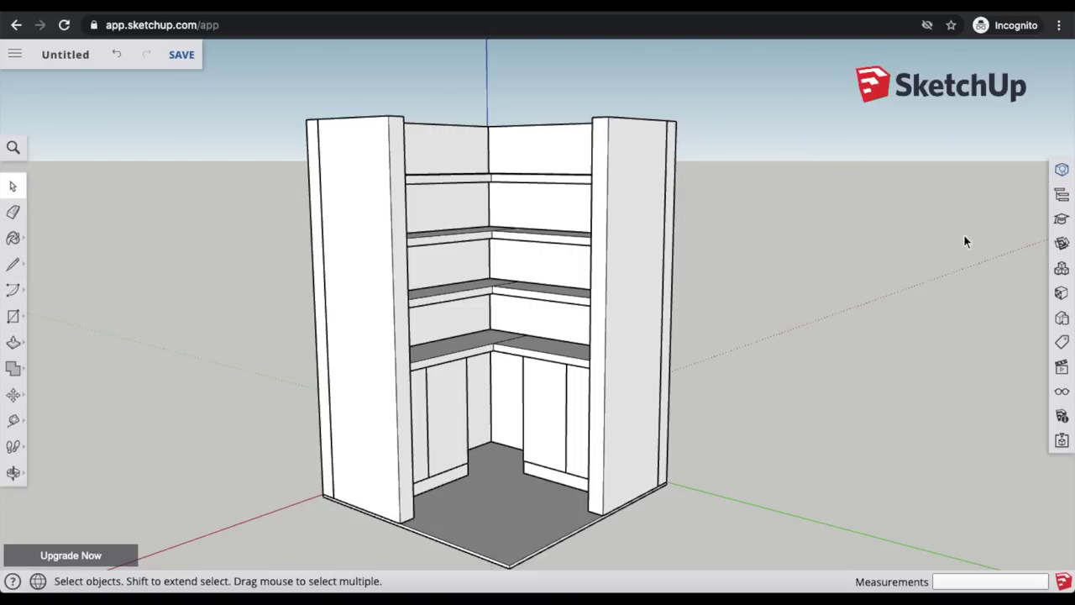
# Step: Undo the last change and view the shelved corner from above and from the front
pyautogui.click(14, 476)
pyautogui.moveTo(752, 348); pyautogui.dragTo(552, 266)
pyautogui.press('super+z')
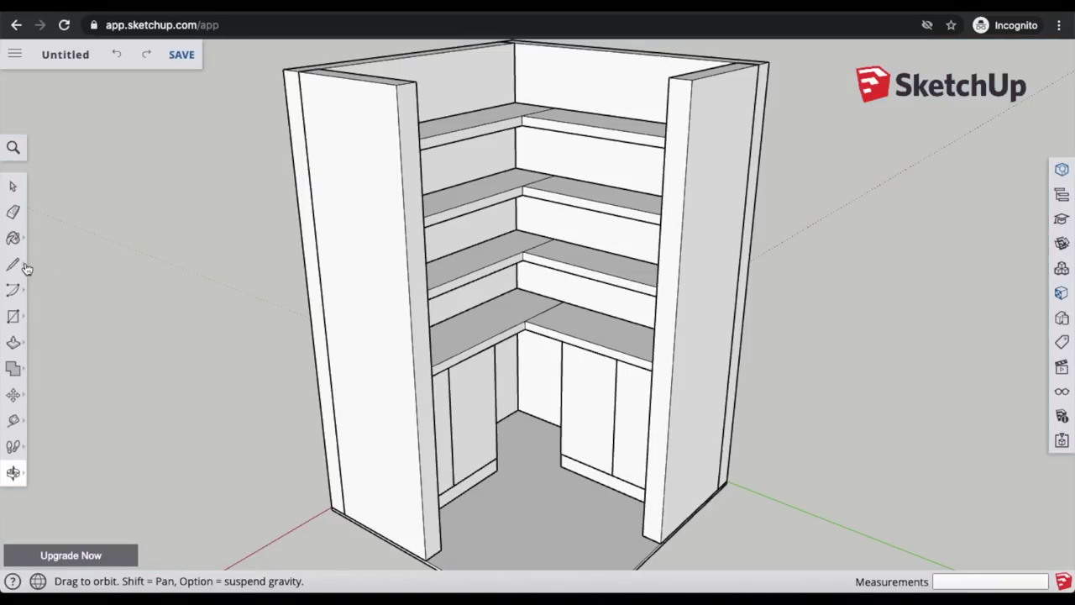
pyautogui.moveTo(689, 247); pyautogui.dragTo(806, 218)
# Step: Paint the L-shaped countertop dark brown with the Color C08 material from the Colors collection
pyautogui.click(13, 239)
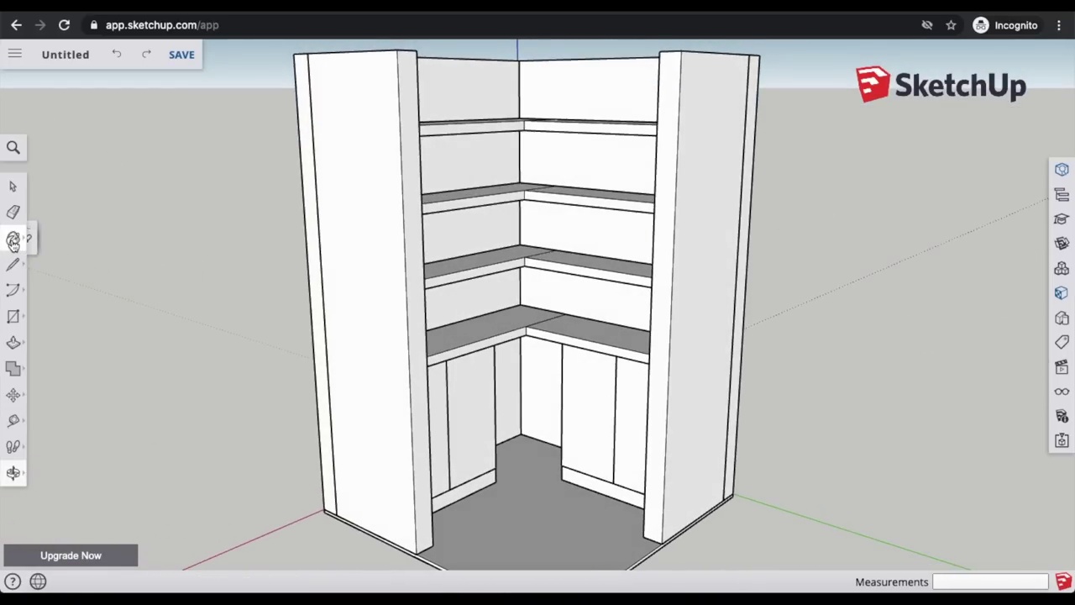
pyautogui.scroll(-6, 892, 283)
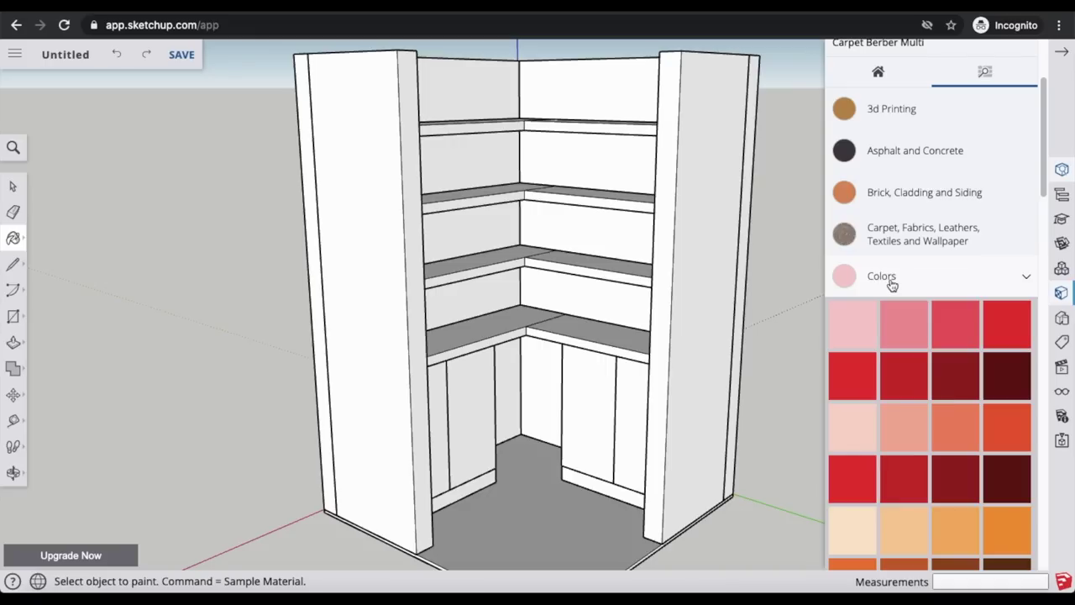
pyautogui.scroll(-10, 893, 286)
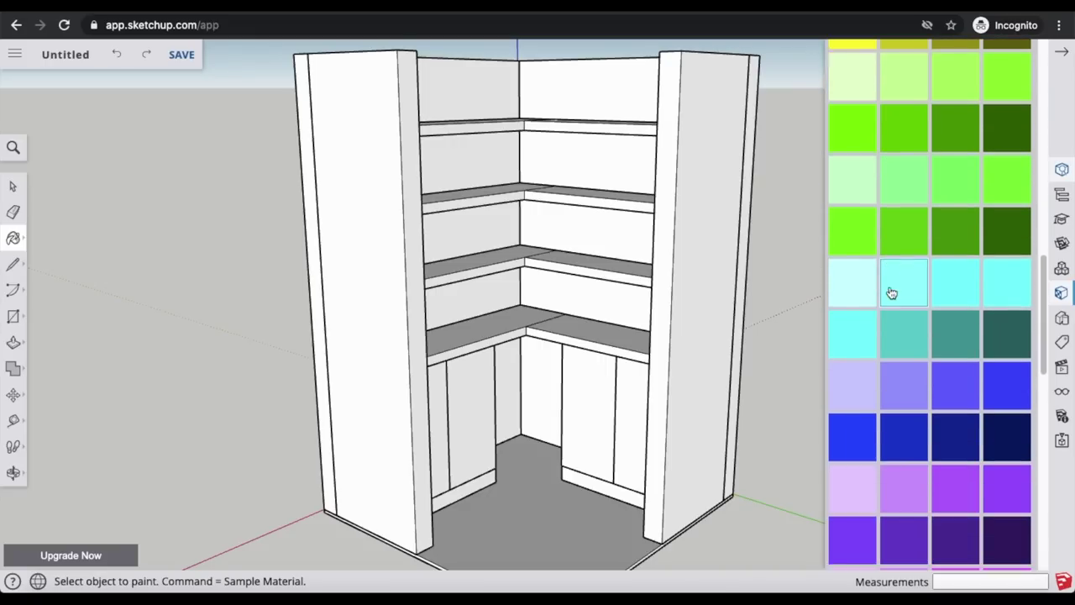
pyautogui.click(848, 198)
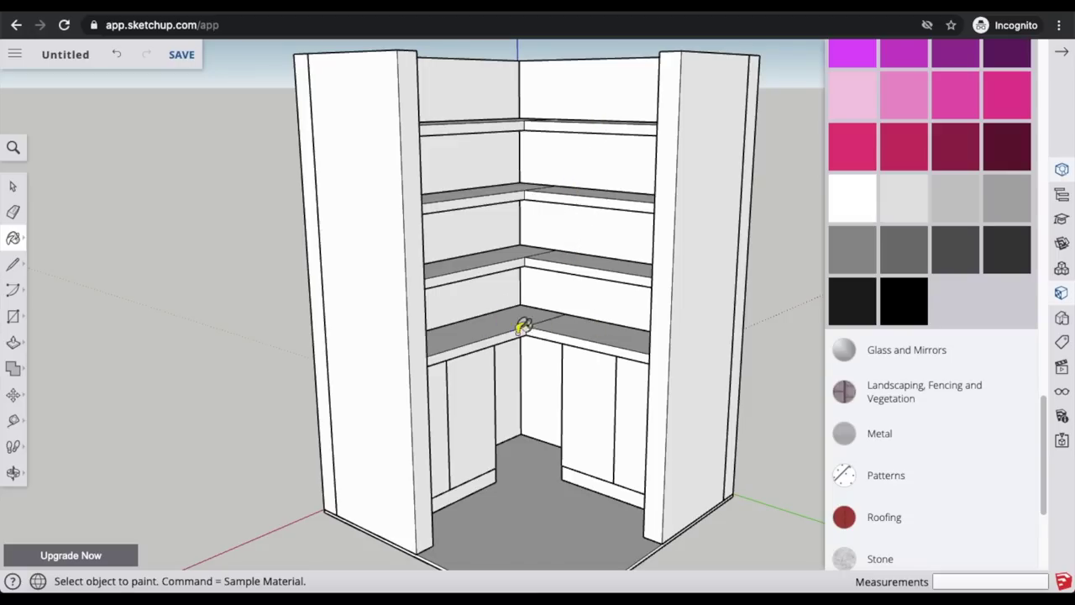
pyautogui.scroll(10, 928, 283)
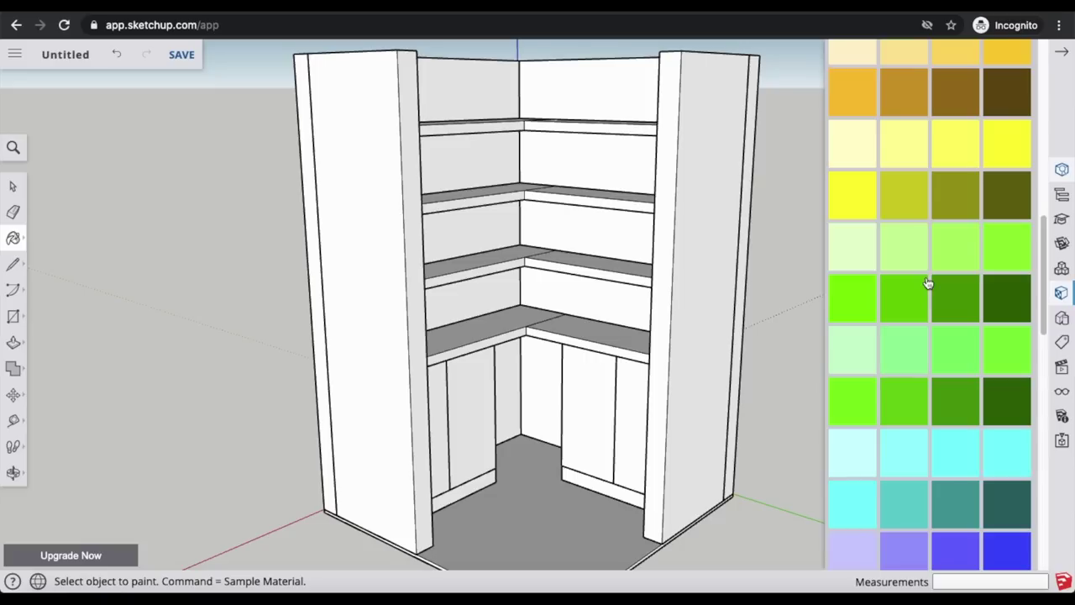
pyautogui.scroll(4, 928, 284)
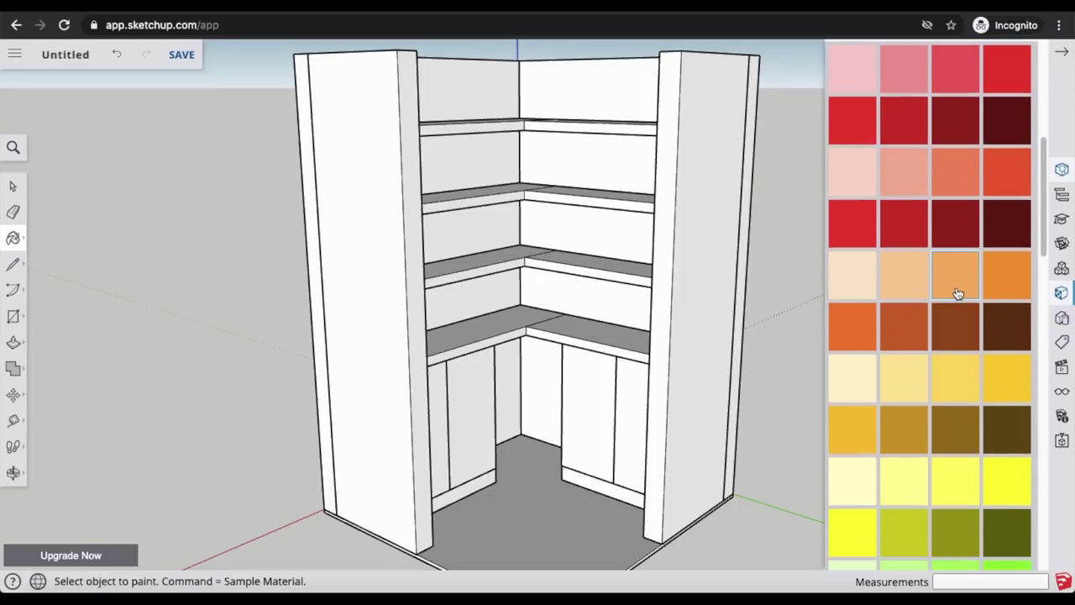
pyautogui.click(1017, 279)
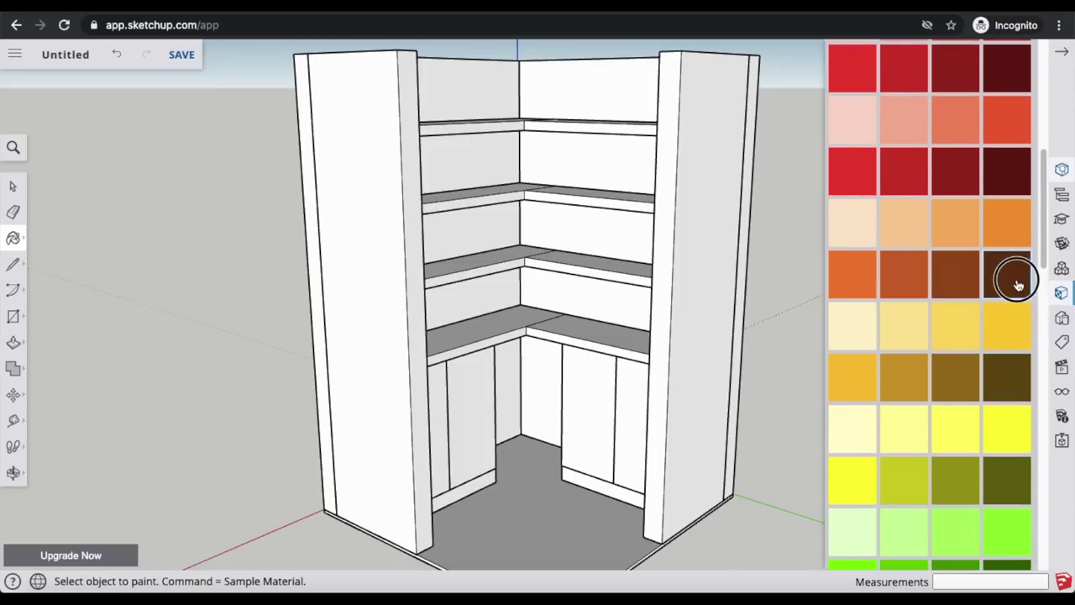
pyautogui.click(618, 328)
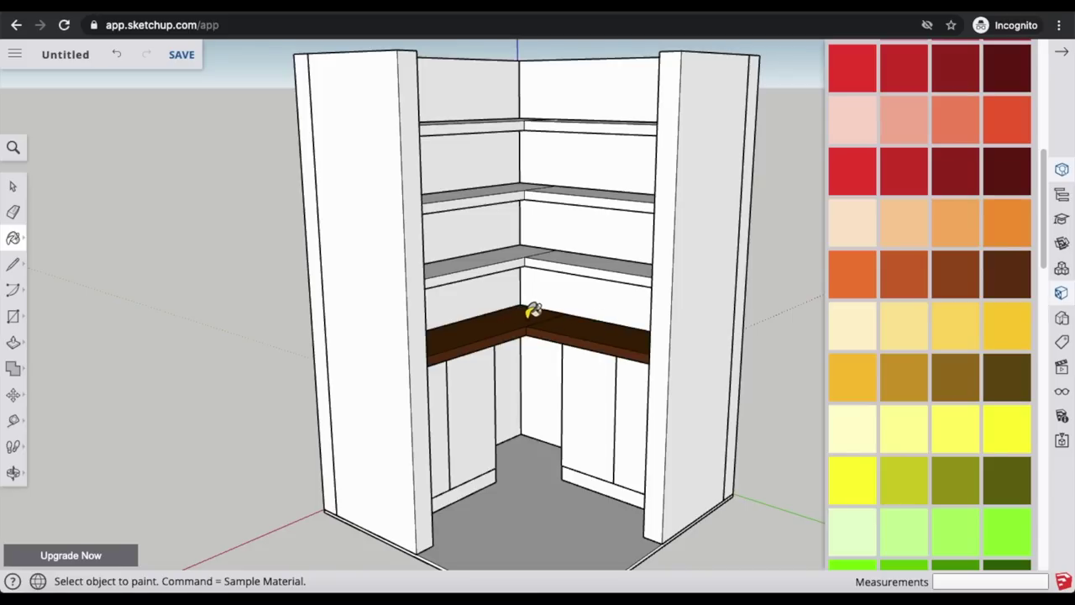
# Step: Paint the floor with the Tile Large Brown material from the Tile collection
pyautogui.scroll(-3, 534, 311)
pyautogui.scroll(2, 584, 367)
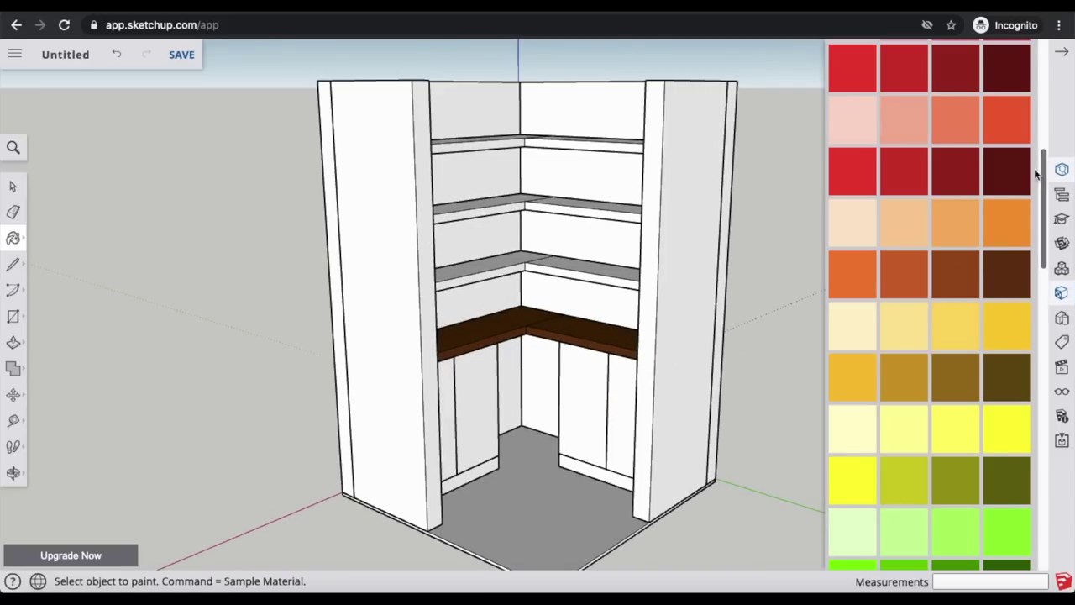
pyautogui.scroll(5, 980, 227)
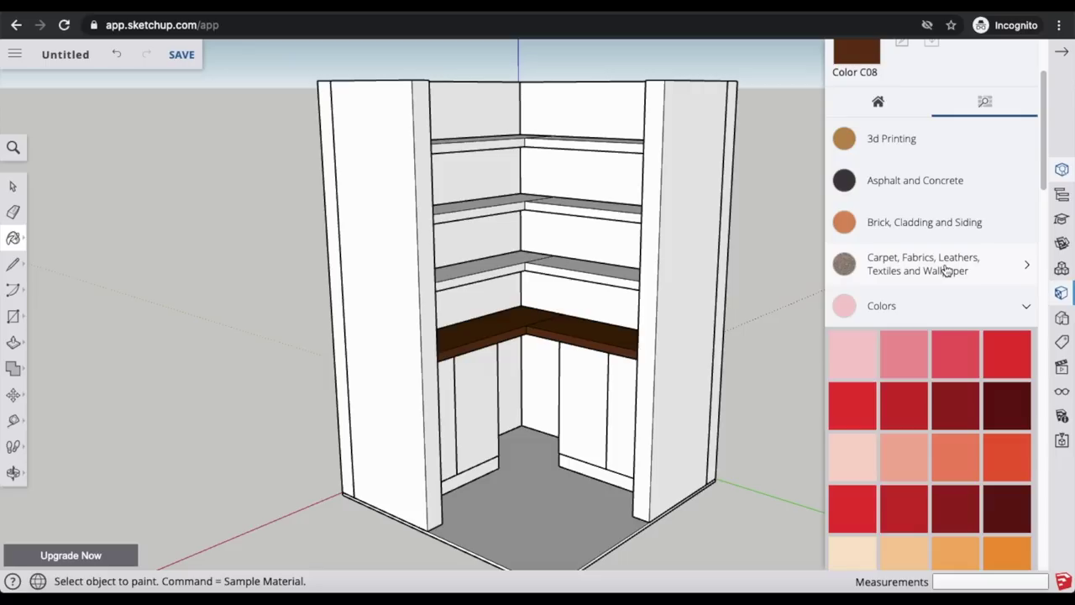
pyautogui.click(945, 268)
pyautogui.scroll(-5, 941, 271)
pyautogui.click(901, 404)
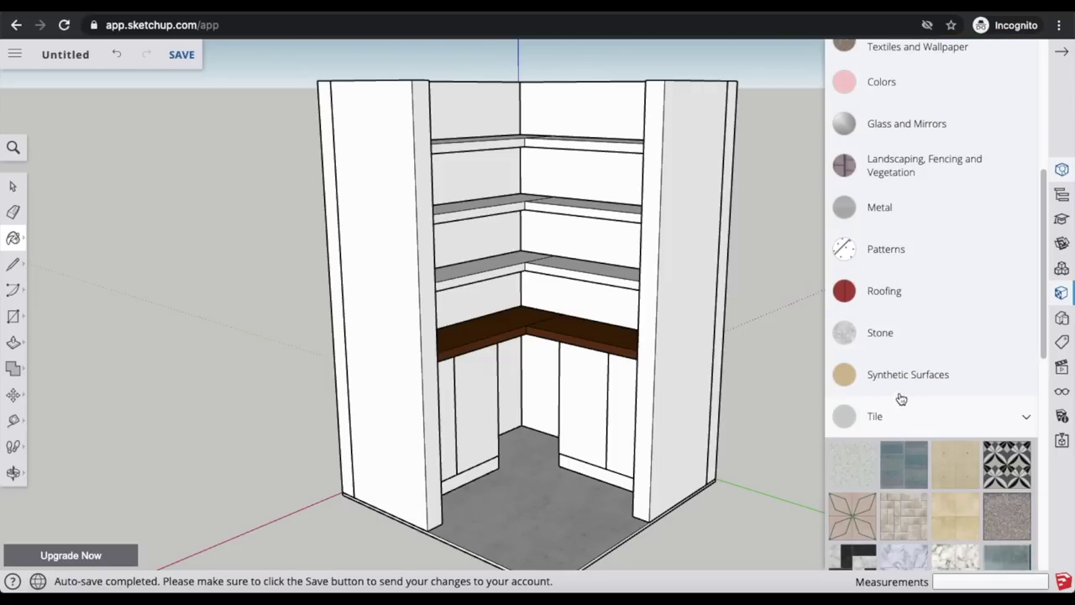
pyautogui.scroll(-3, 900, 403)
pyautogui.scroll(-1, 901, 389)
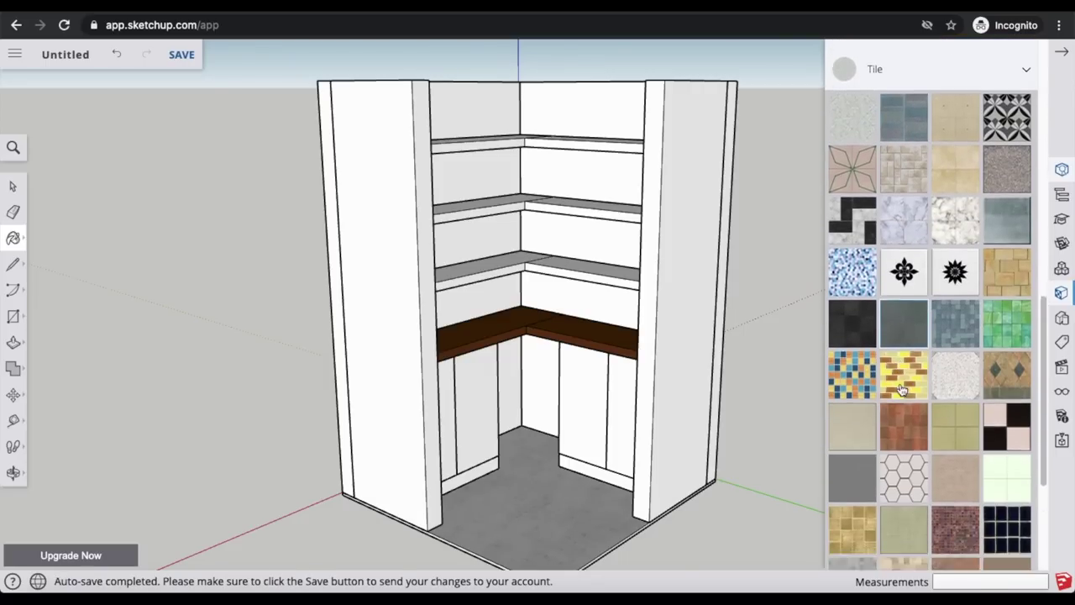
pyautogui.scroll(-3, 901, 389)
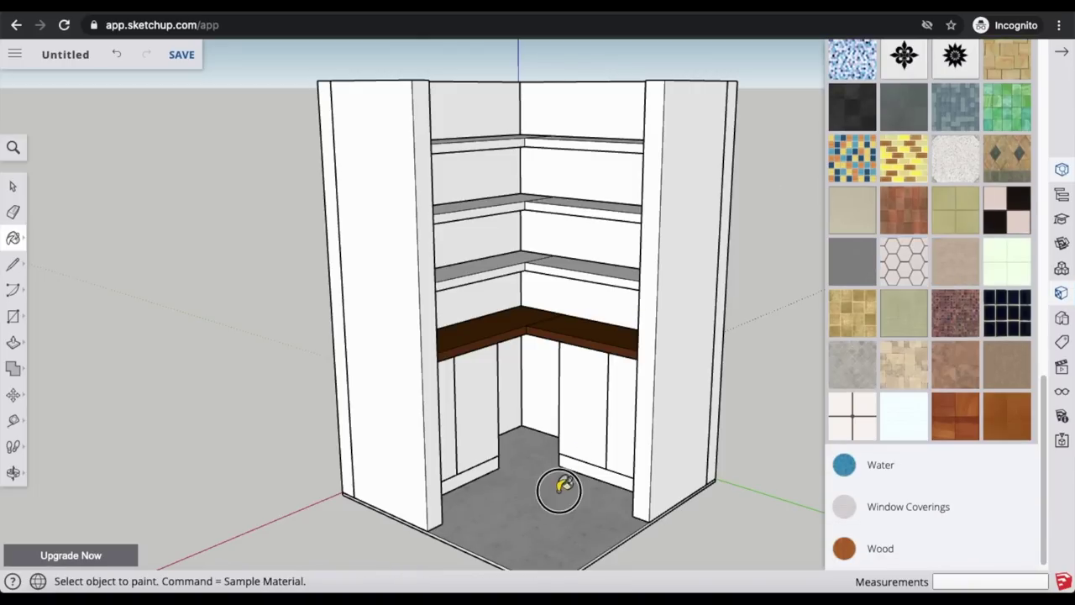
pyautogui.click(563, 487)
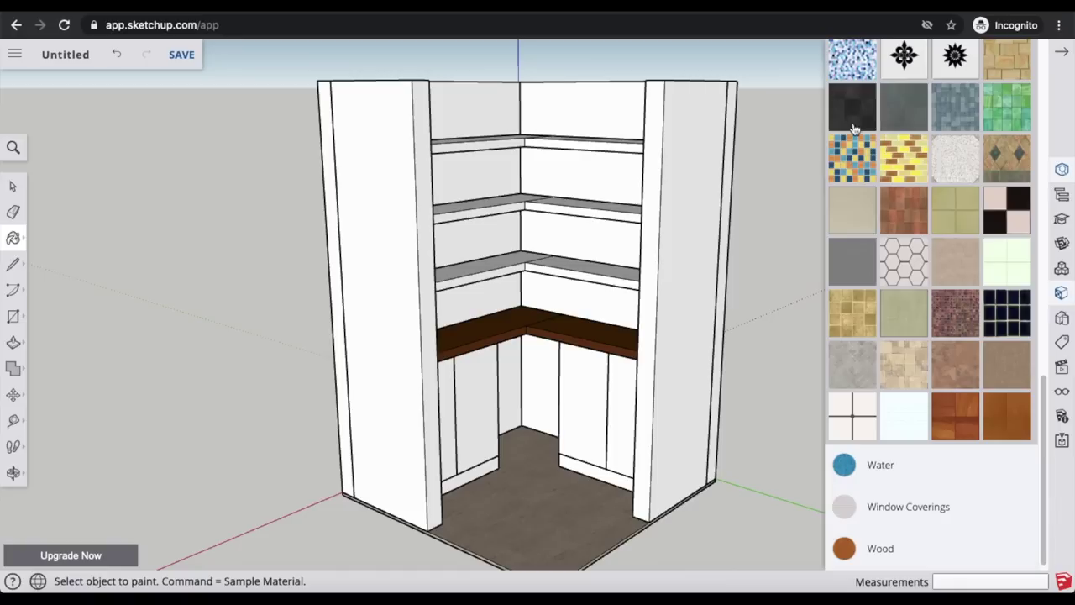
# Step: Paint both back walls and both side walls with the light-to-medium grey from the Colors collection
pyautogui.scroll(10, 947, 493)
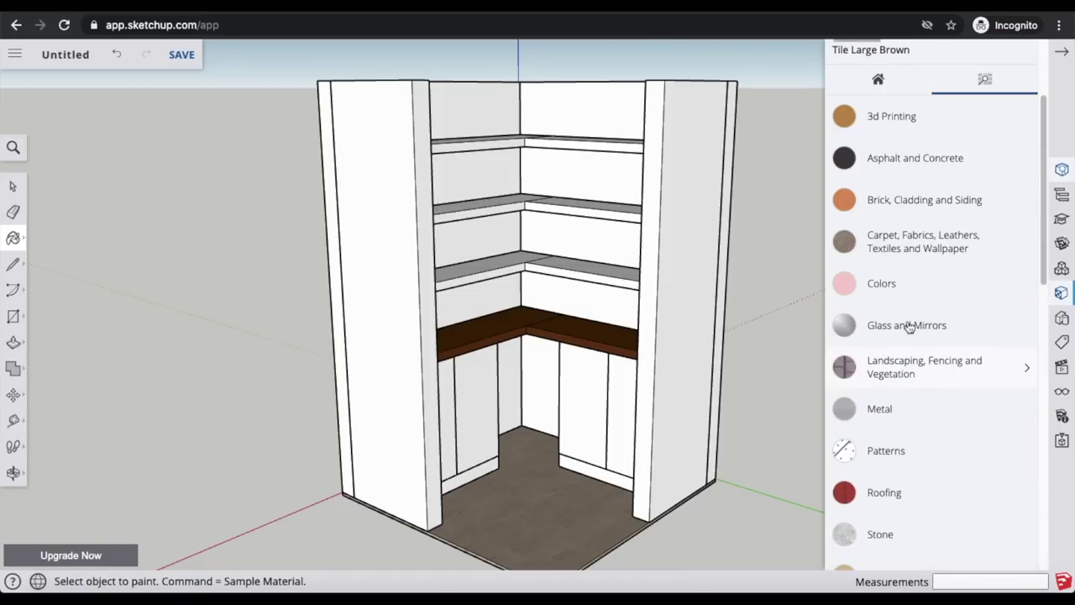
pyautogui.click(899, 290)
pyautogui.scroll(-10, 932, 366)
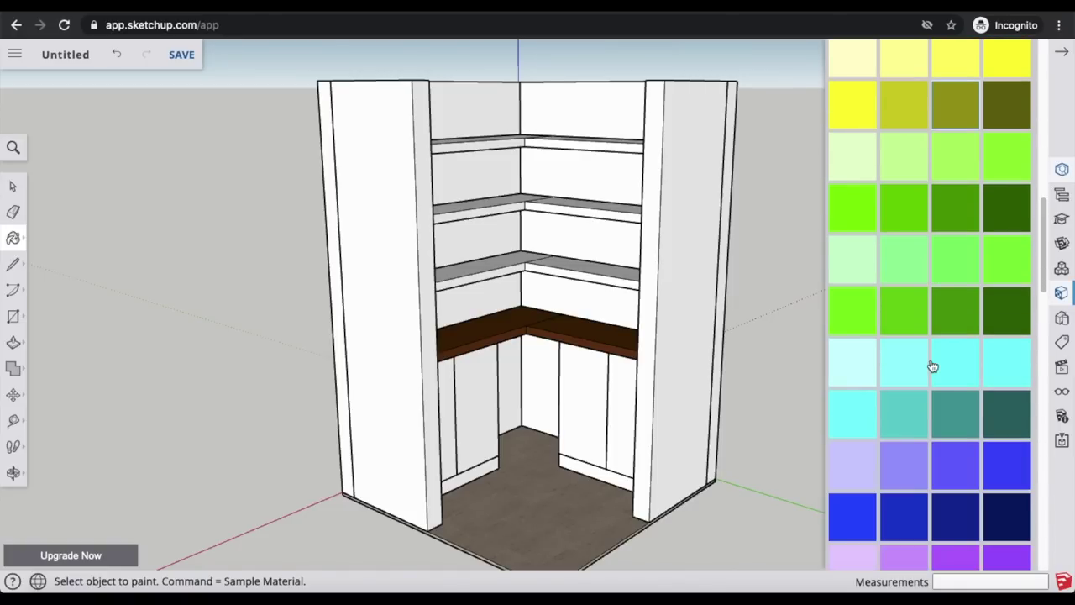
pyautogui.scroll(-3, 933, 366)
pyautogui.scroll(1, 867, 361)
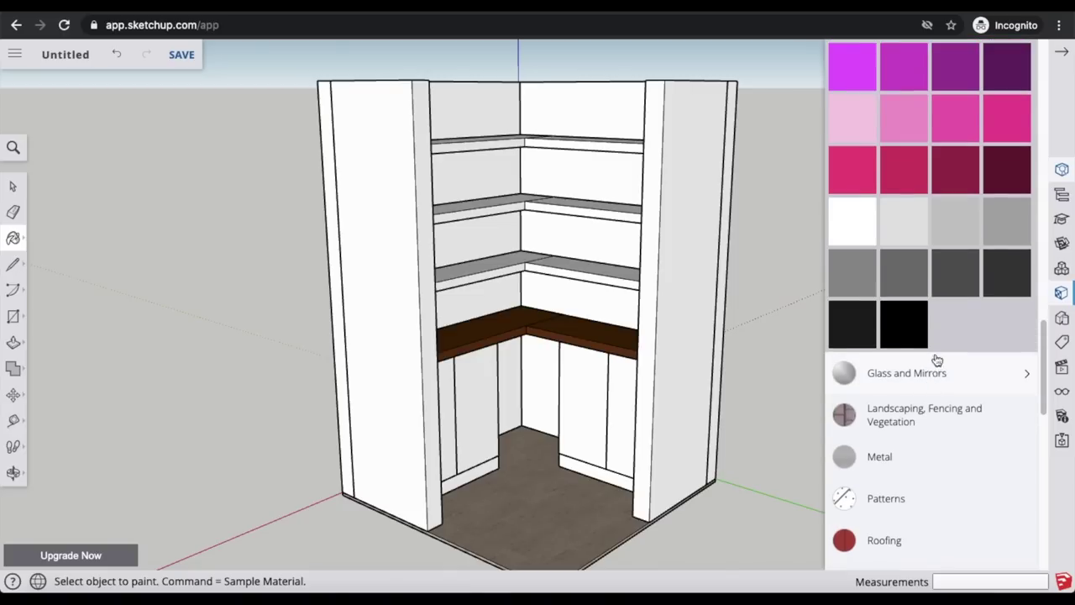
pyautogui.click(970, 232)
pyautogui.click(559, 100)
pyautogui.click(494, 107)
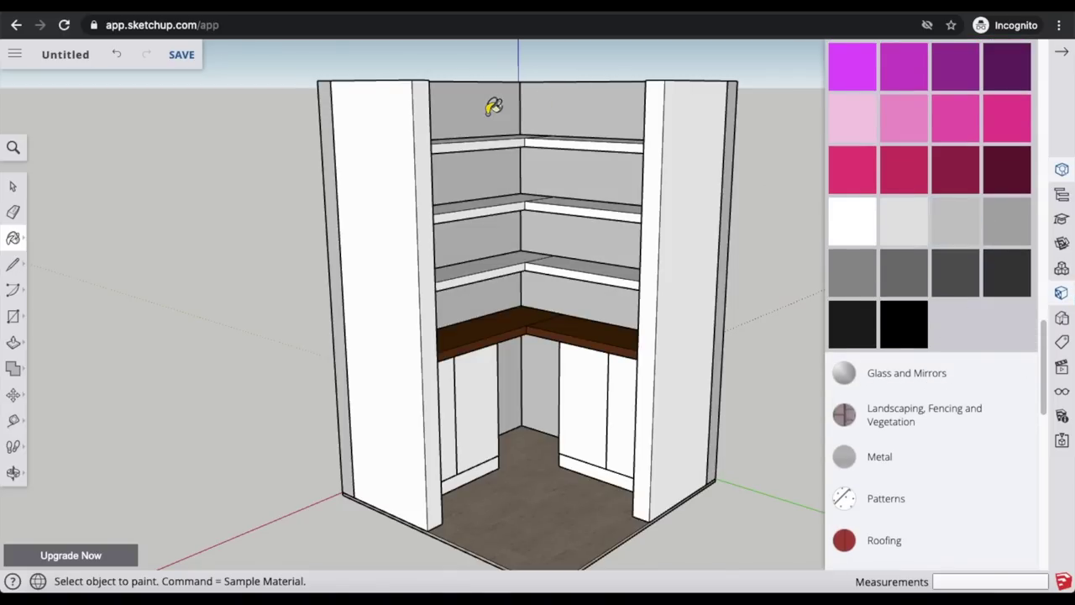
pyautogui.click(677, 137)
pyautogui.click(397, 215)
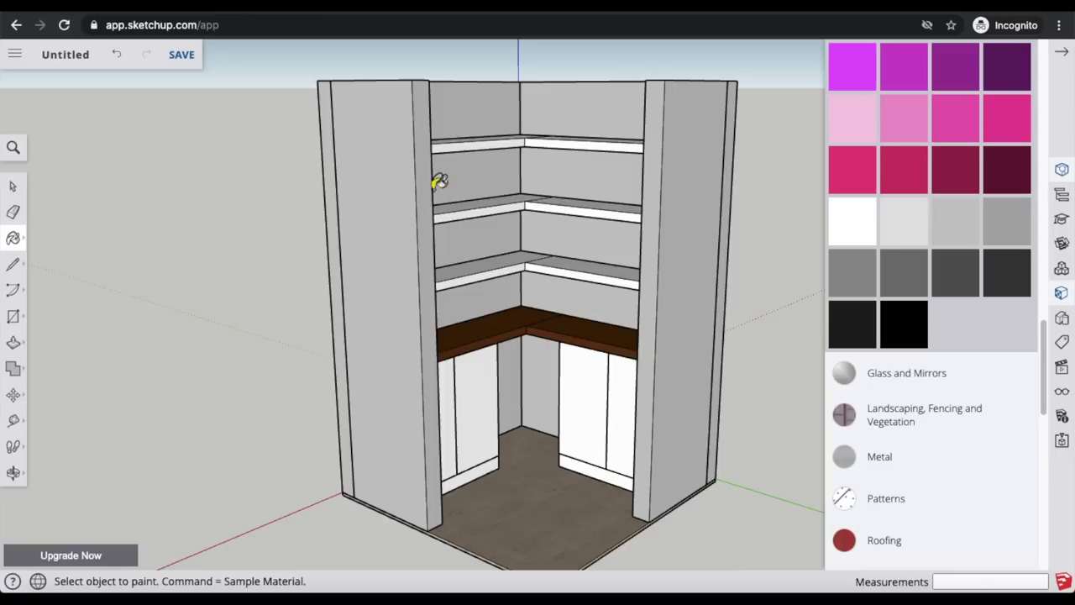
pyautogui.moveTo(252, 336); pyautogui.dragTo(475, 137, button='middle')
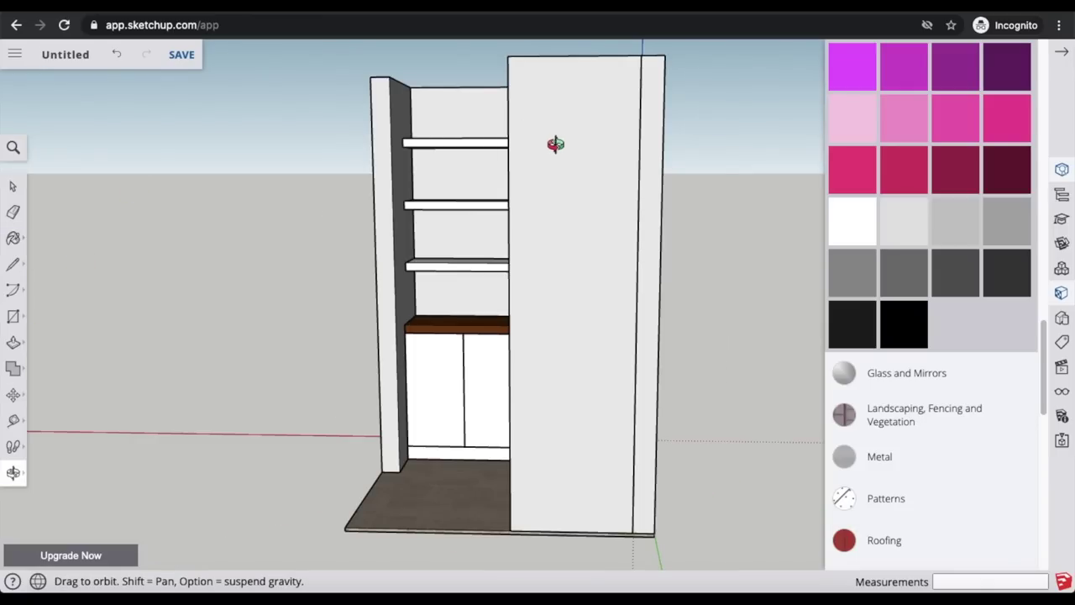
pyautogui.moveTo(559, 145); pyautogui.dragTo(736, 157)
pyautogui.moveTo(642, 160); pyautogui.dragTo(549, 163)
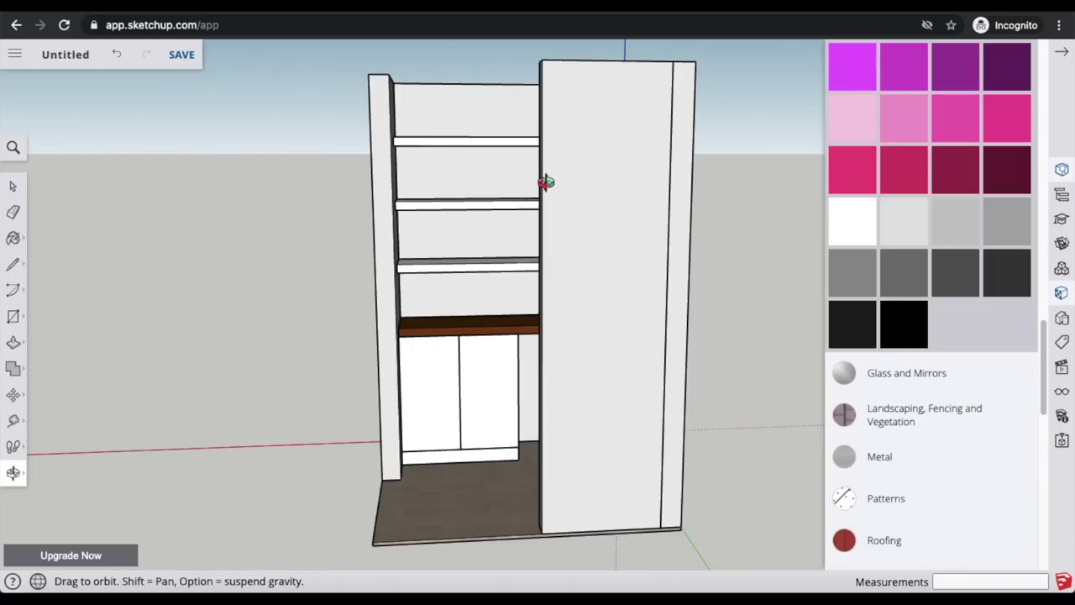
pyautogui.moveTo(487, 172); pyautogui.dragTo(576, 283)
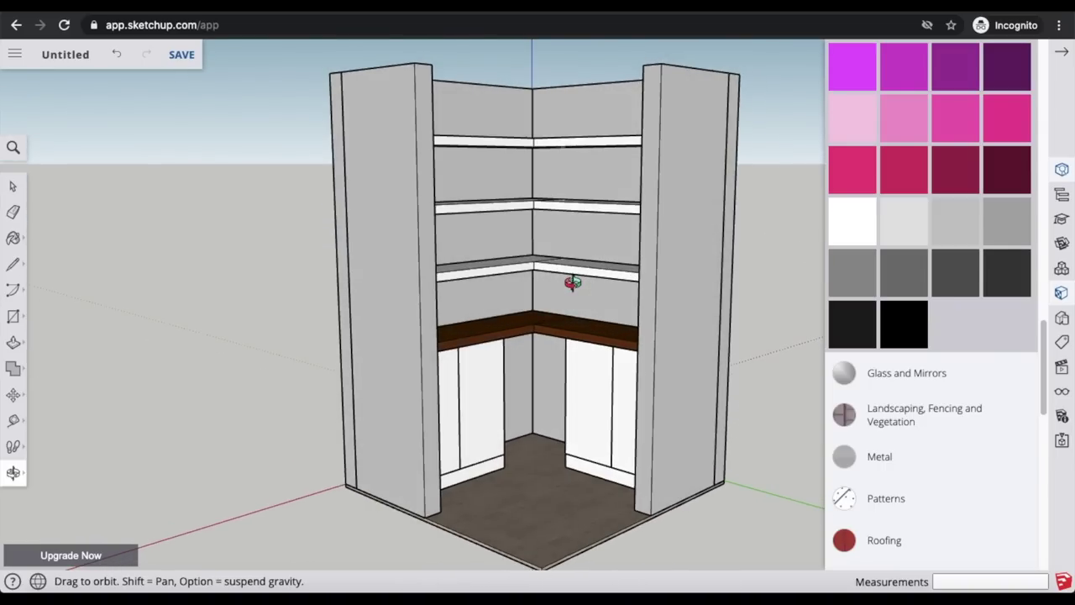